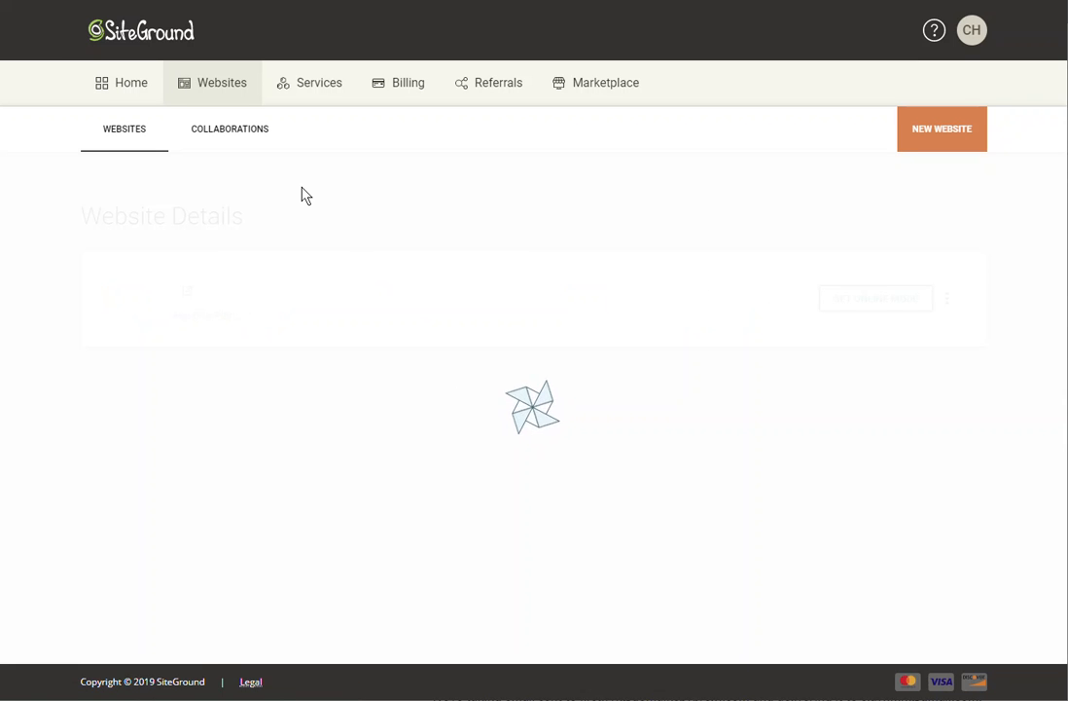
scroll(407, 251, "down", 5)
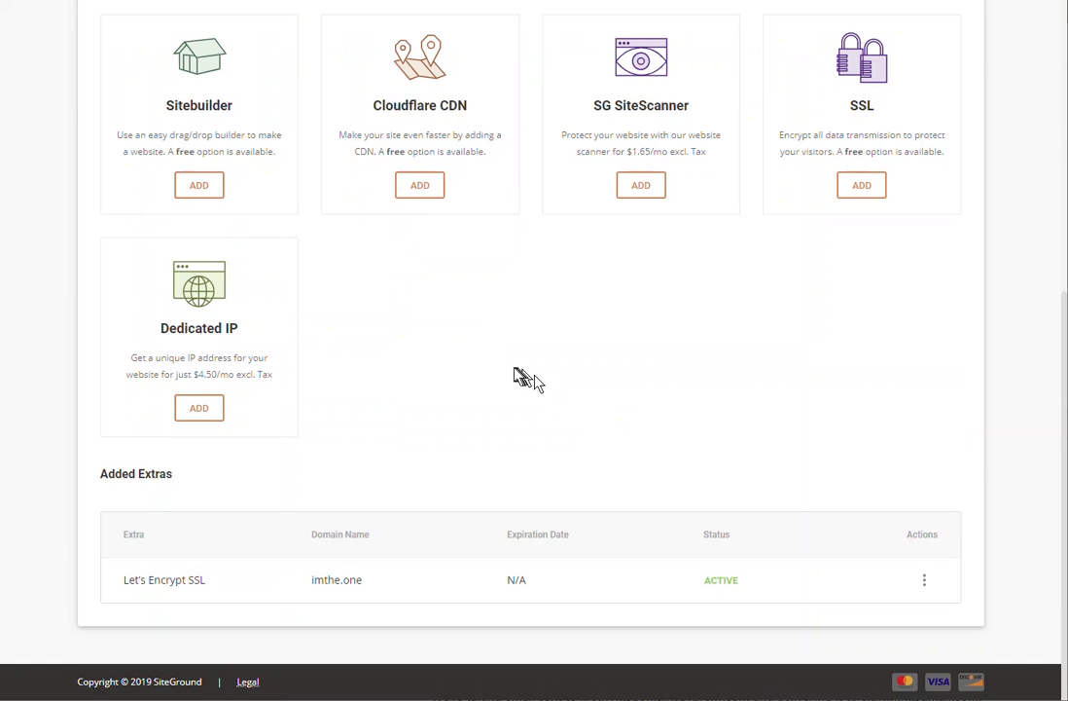
scroll(516, 371, "up", 4)
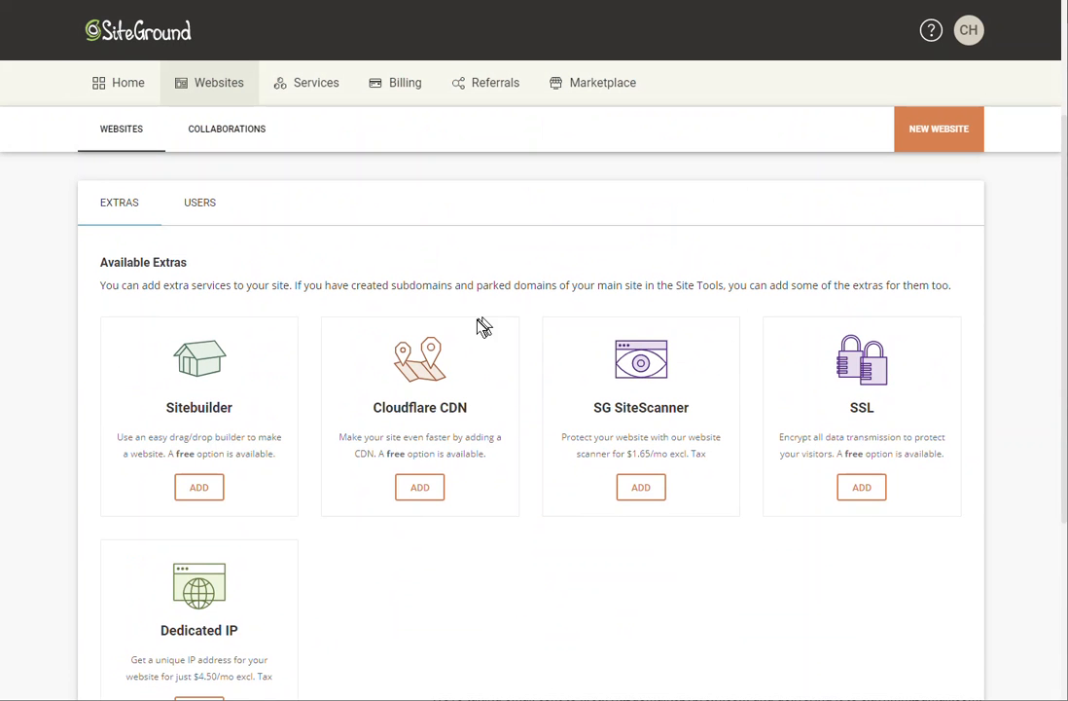
scroll(482, 326, "up", 2)
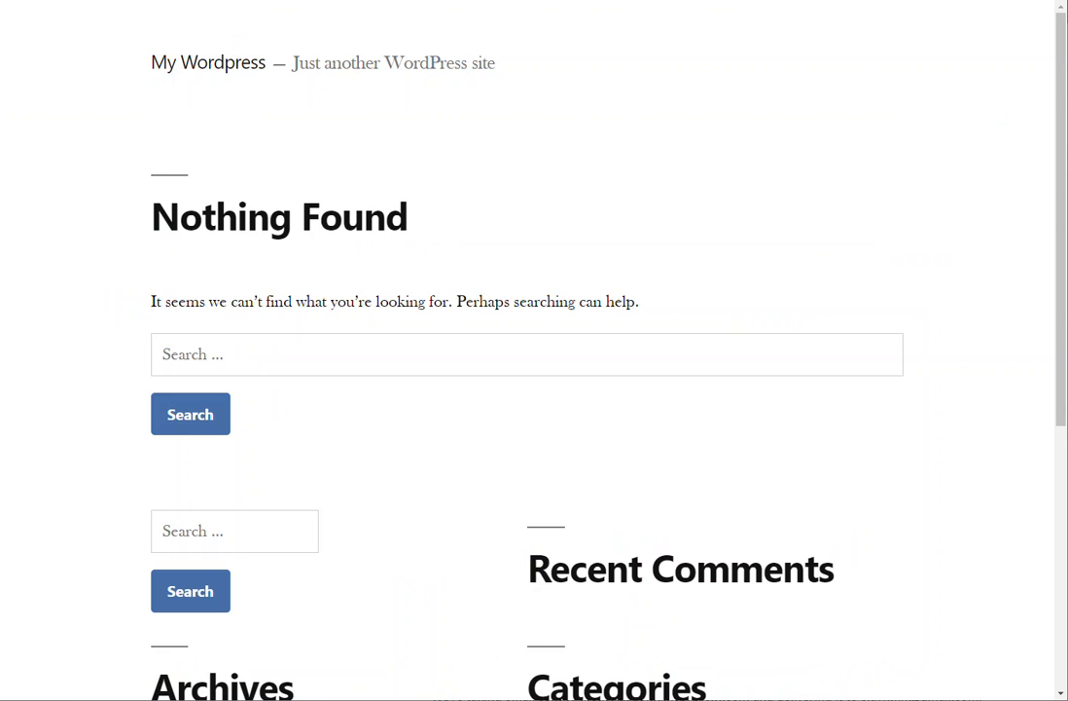
- Open the WordPress login page of the imthe.one site through the /login address
scroll(224, 176, "down", 5)
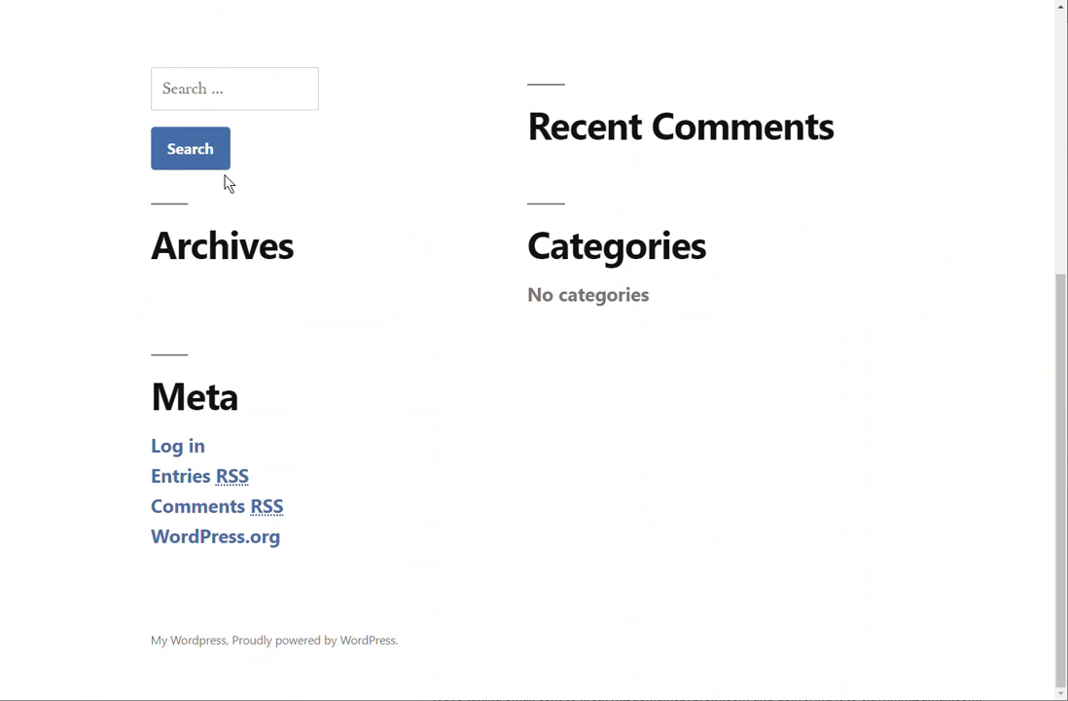
scroll(224, 183, "up", 5)
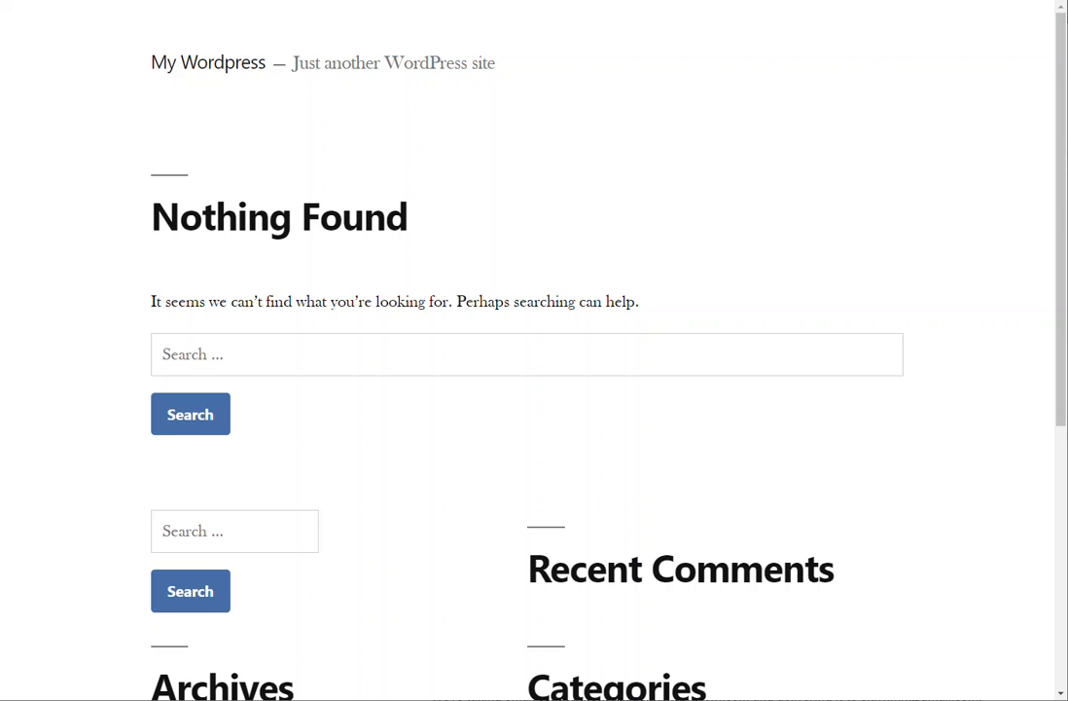
type("/logi")
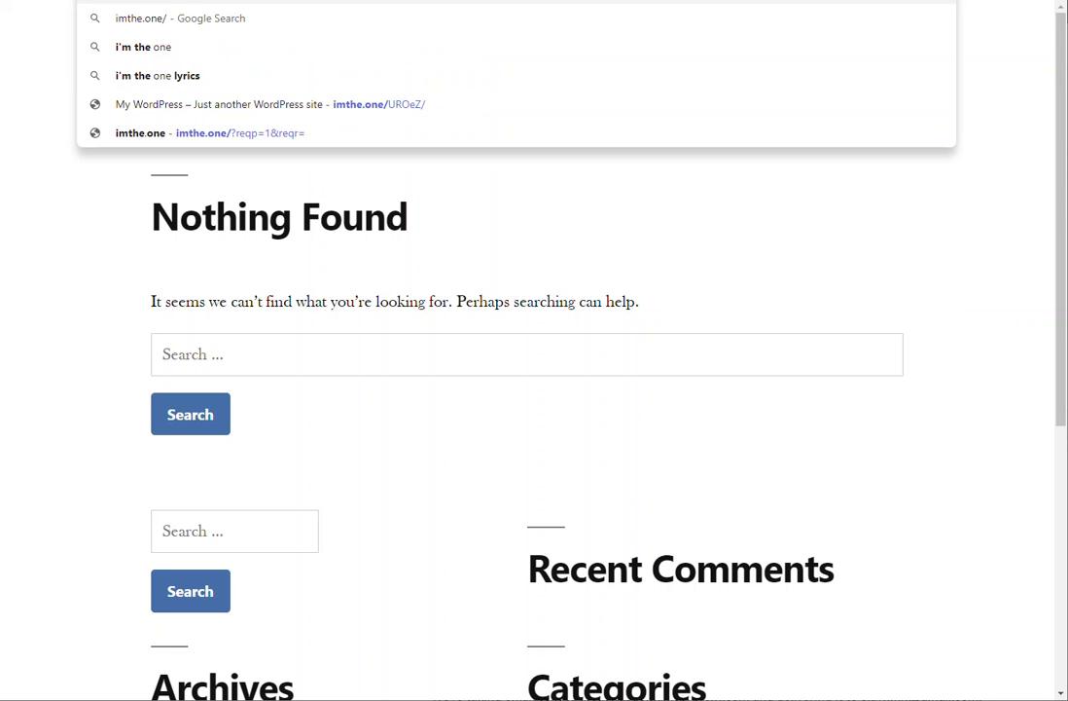
type("n")
key("Return")
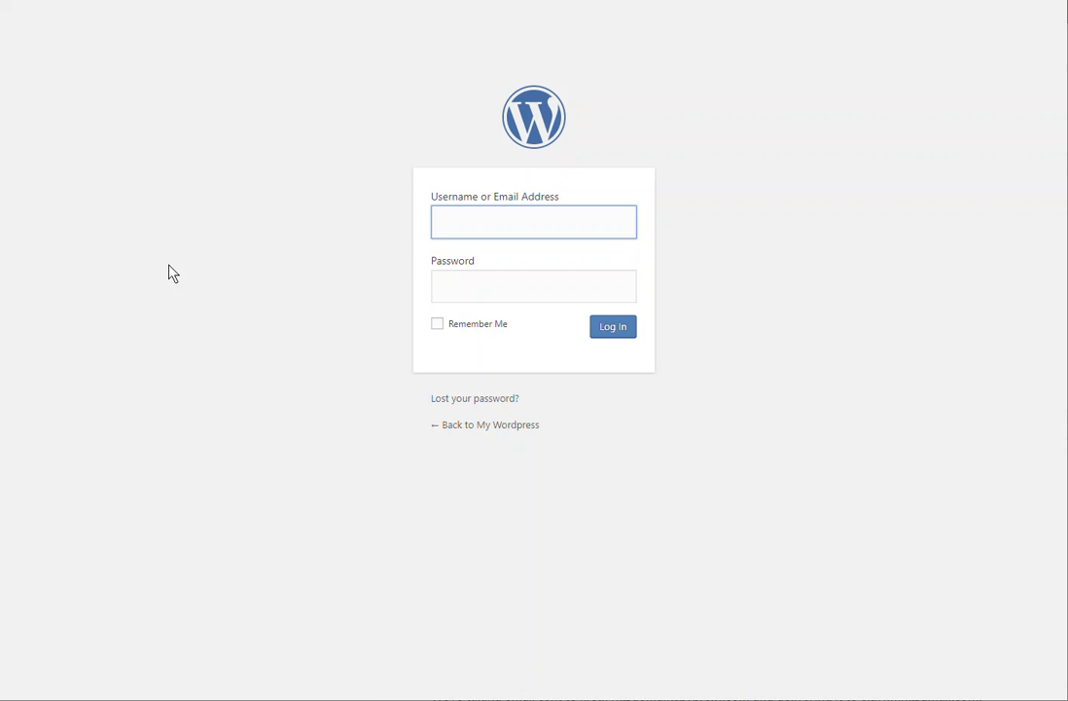
- Log in to WordPress with the admin username and account password, and save the password in the browser
left_click(444, 223)
left_click(465, 260)
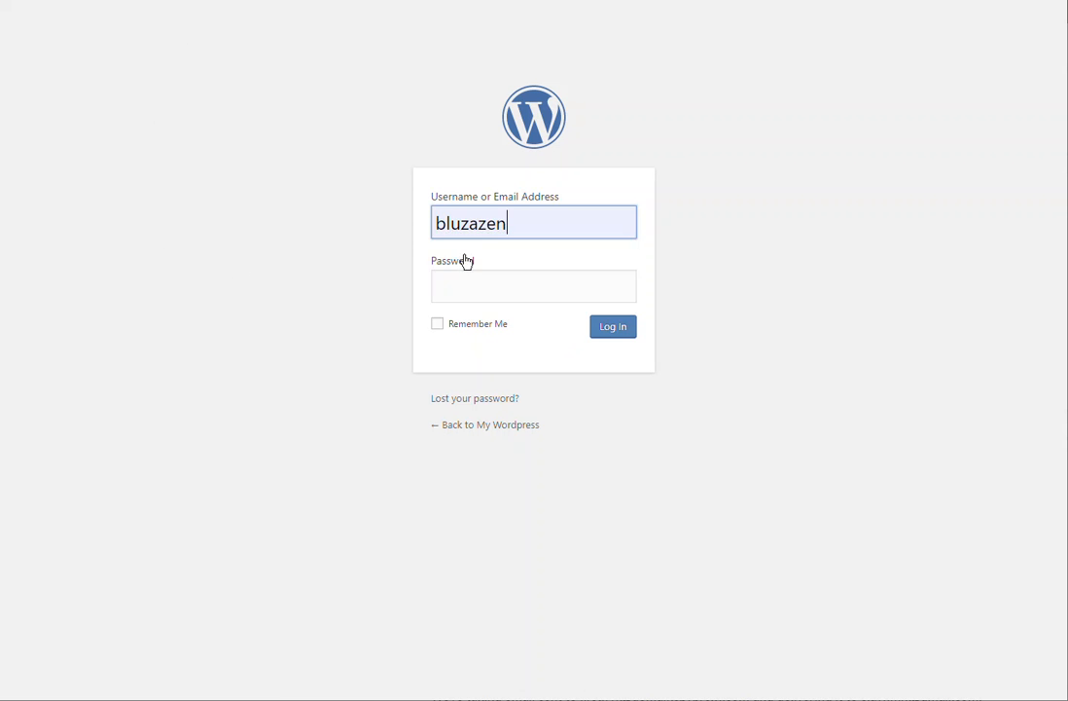
left_click(482, 276)
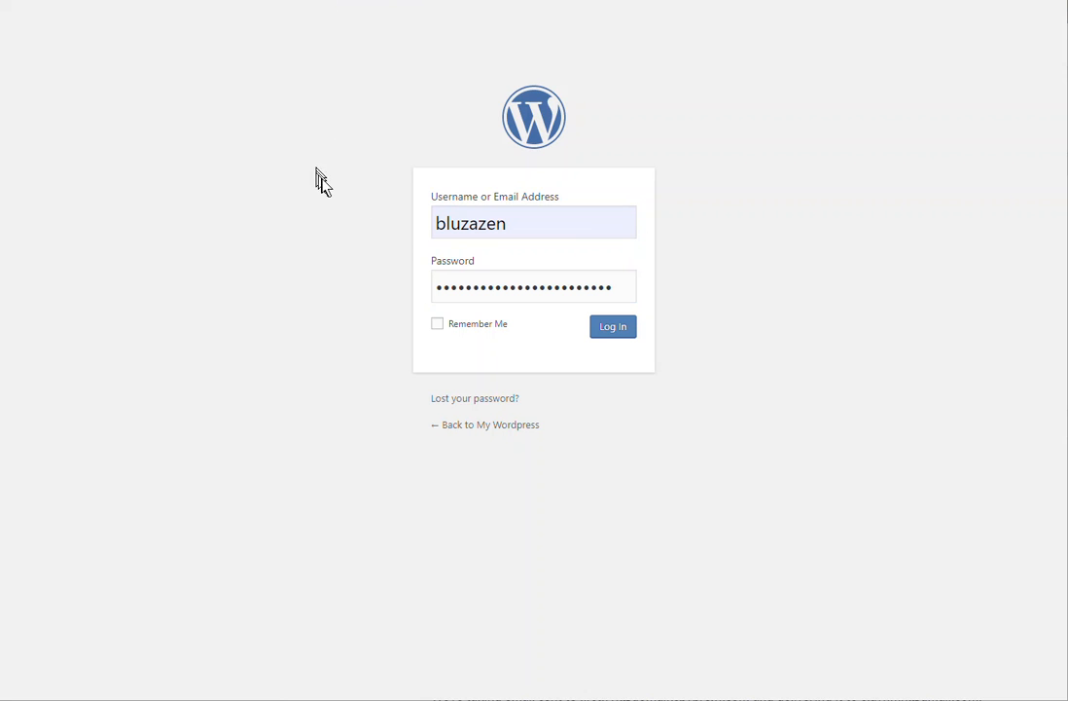
left_click(607, 325)
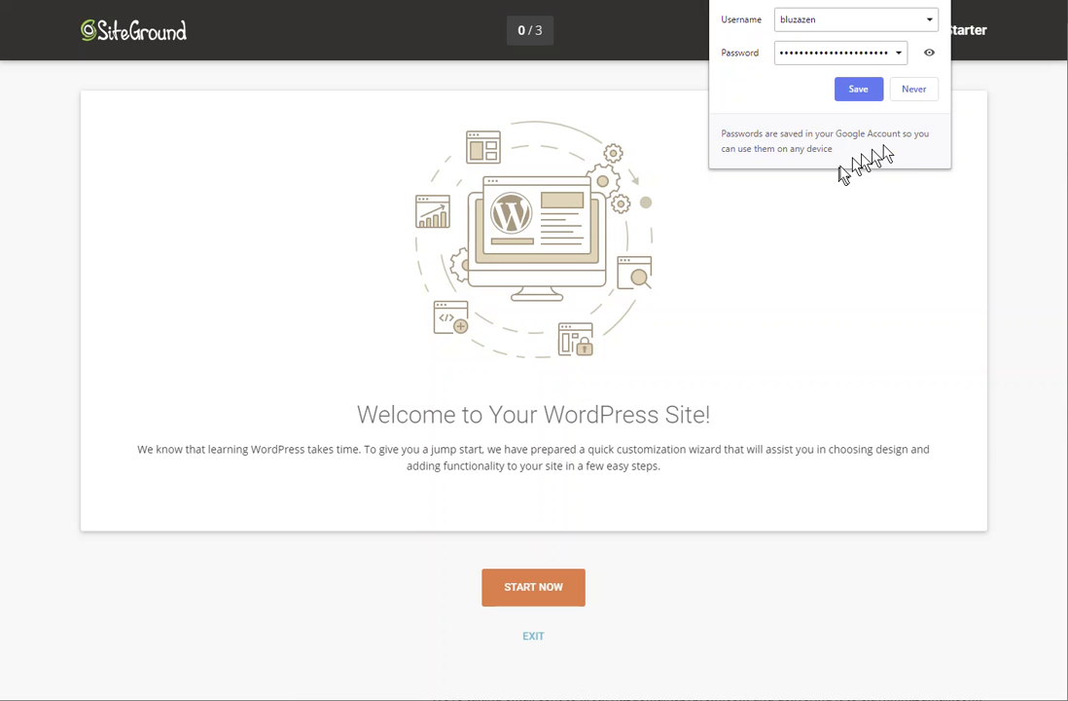
left_click(857, 93)
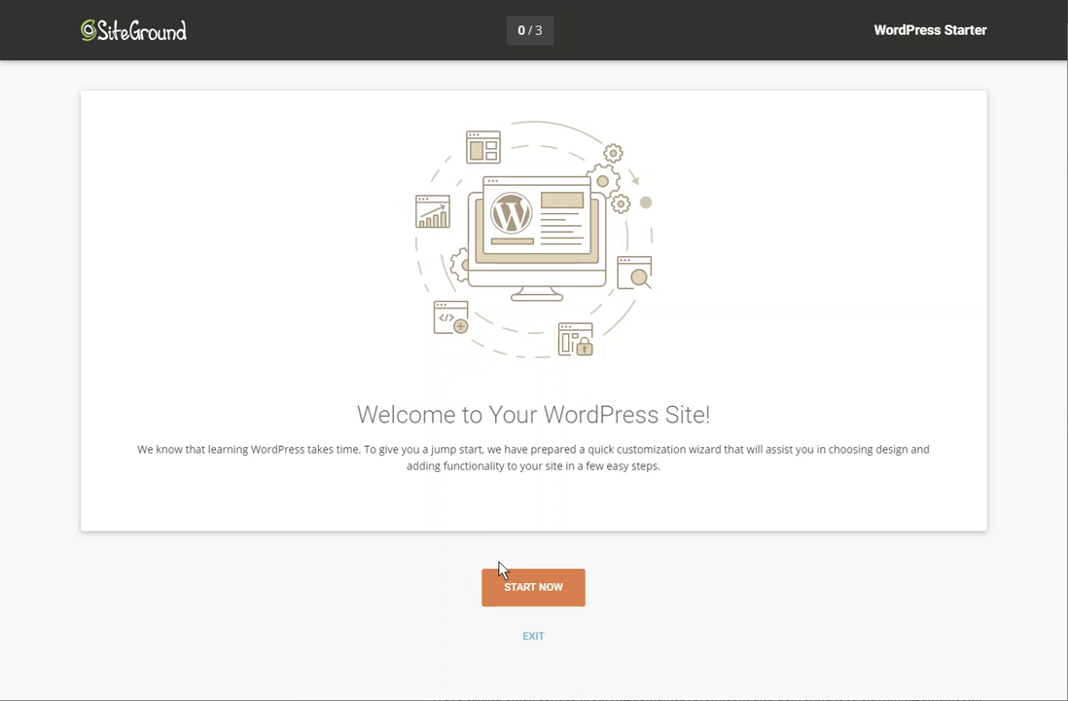
- Start the WordPress Starter wizard and look through the free theme designs it offers across all categories
left_click(537, 600)
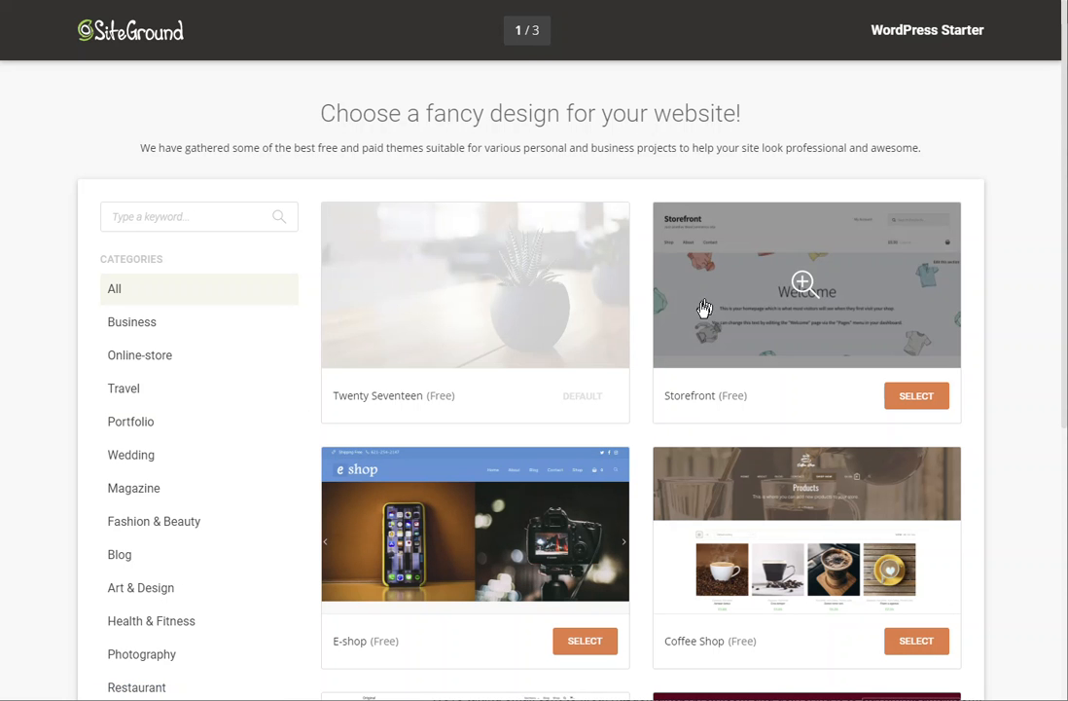
scroll(705, 327, "down", 2)
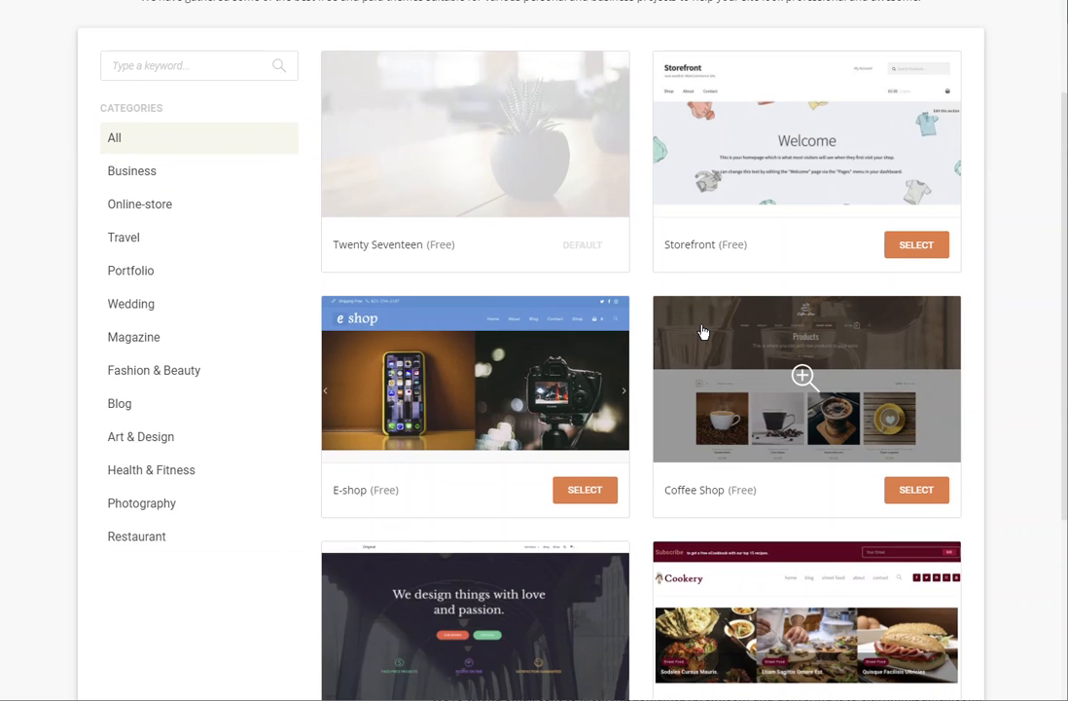
scroll(702, 331, "up", 2)
scroll(701, 332, "down", 8)
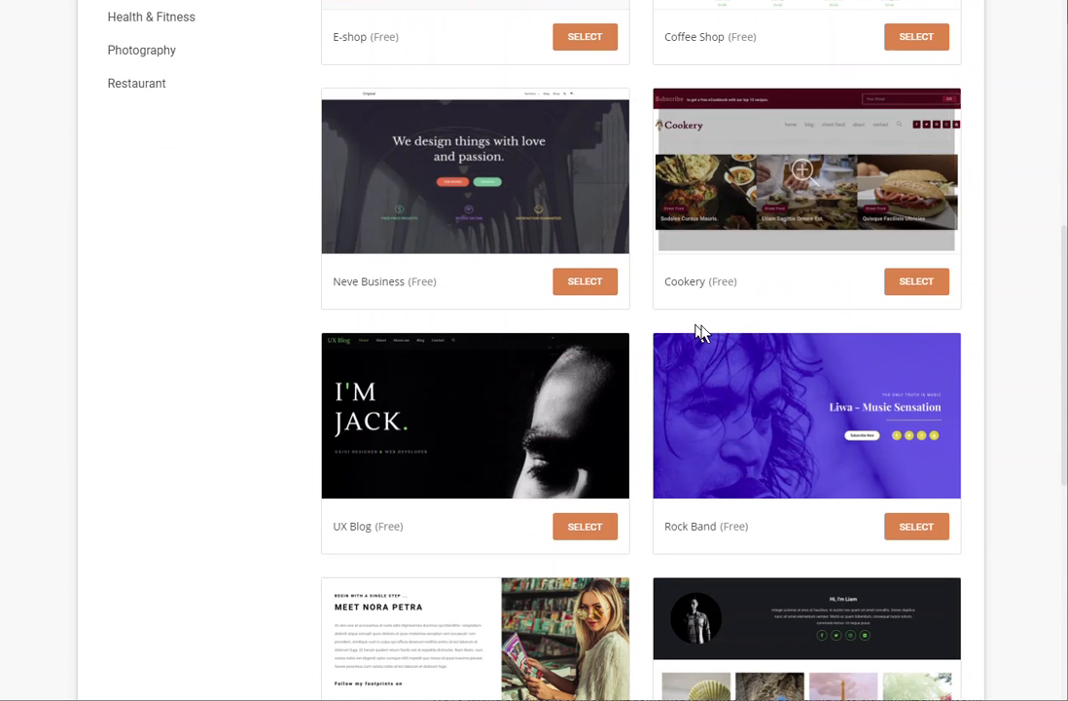
scroll(700, 332, "down", 4)
scroll(701, 332, "down", 2)
scroll(700, 329, "down", 2)
scroll(705, 350, "up", 13)
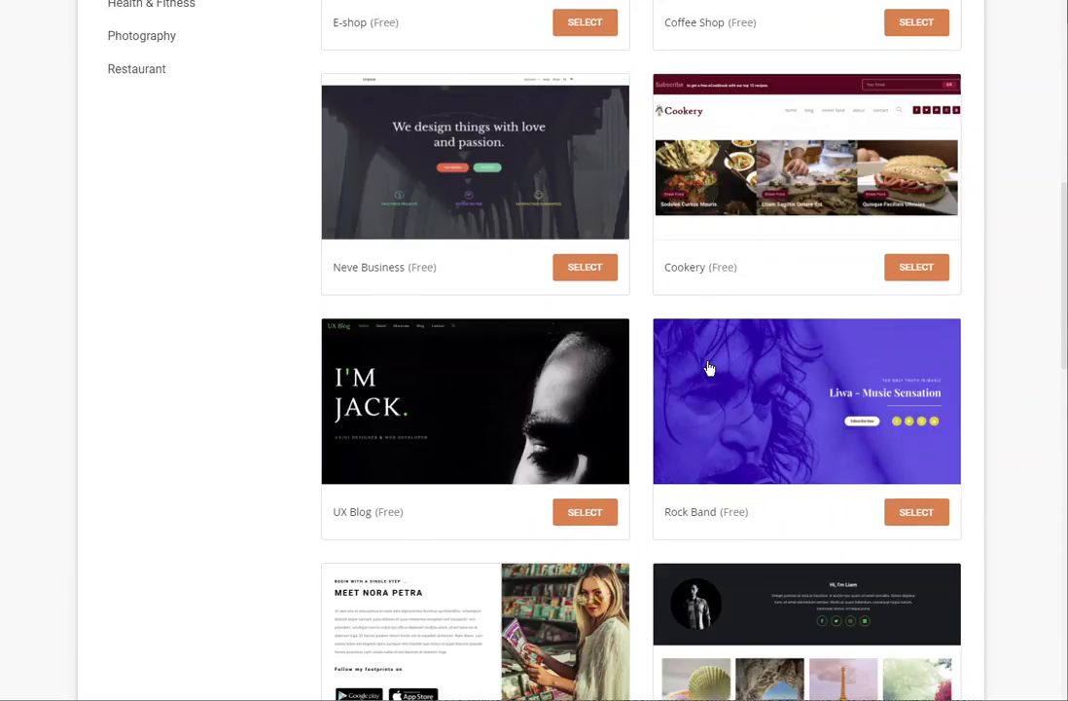
scroll(709, 367, "up", 2)
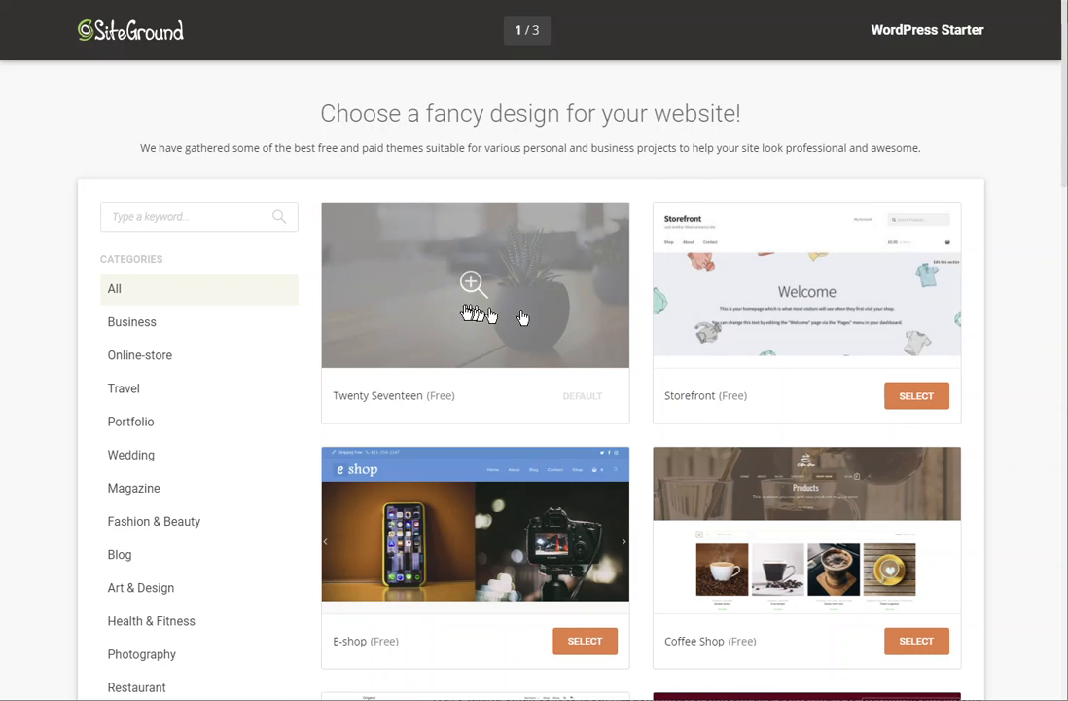
scroll(561, 278, "down", 20)
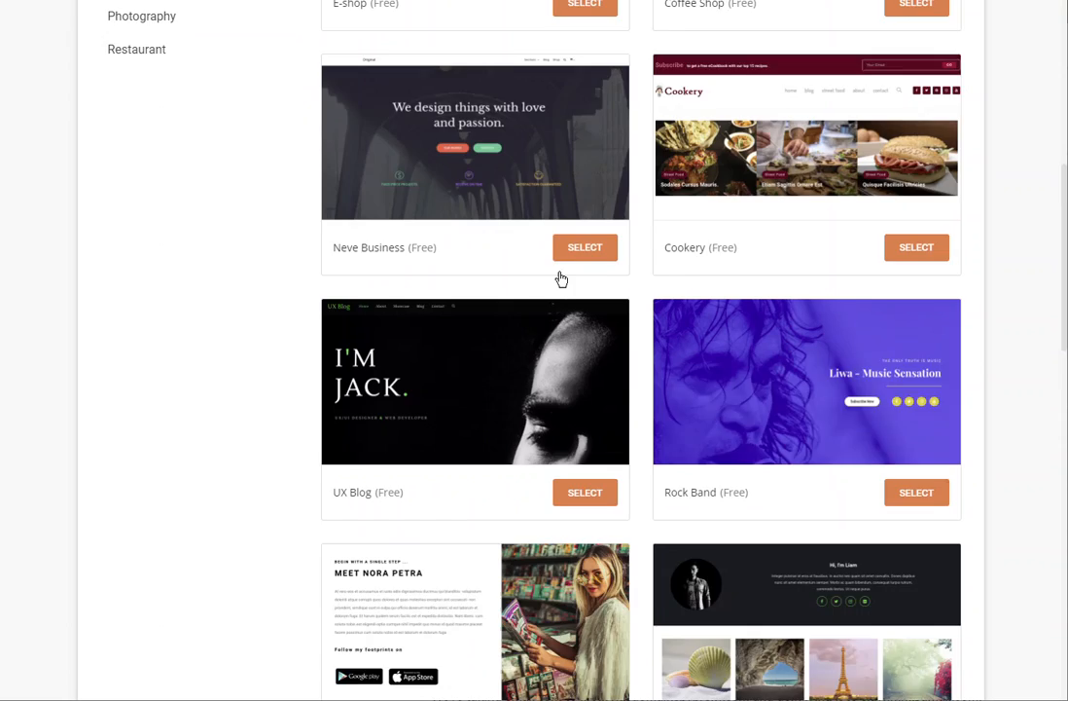
scroll(560, 283, "down", 12)
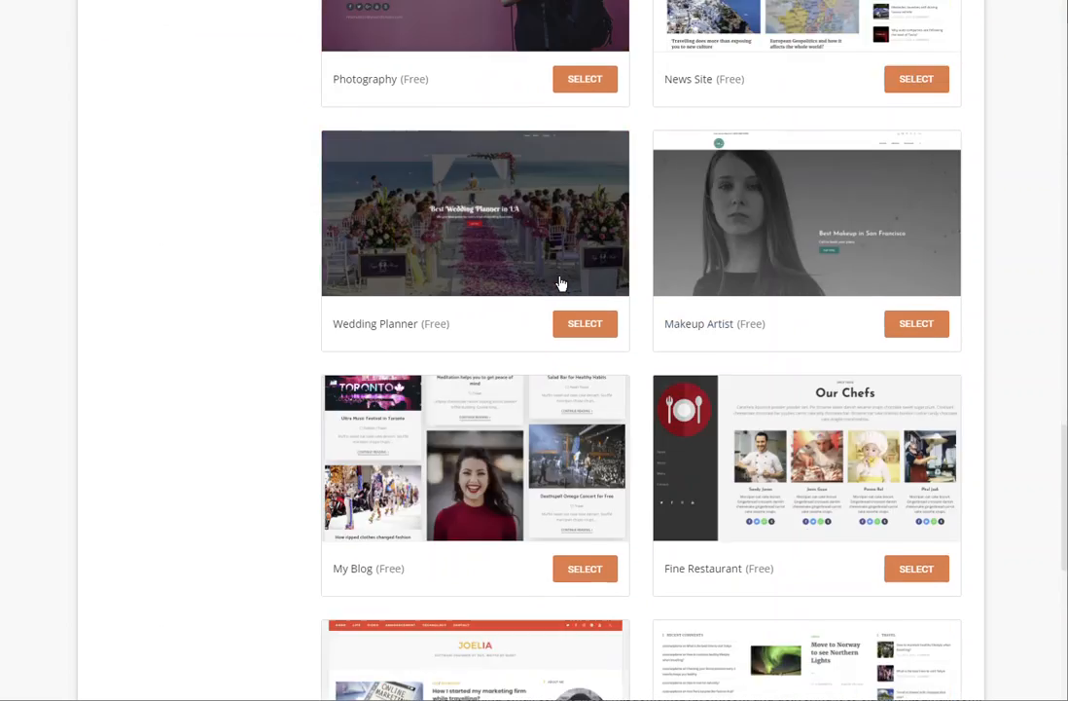
scroll(561, 283, "down", 8)
scroll(560, 284, "down", 4)
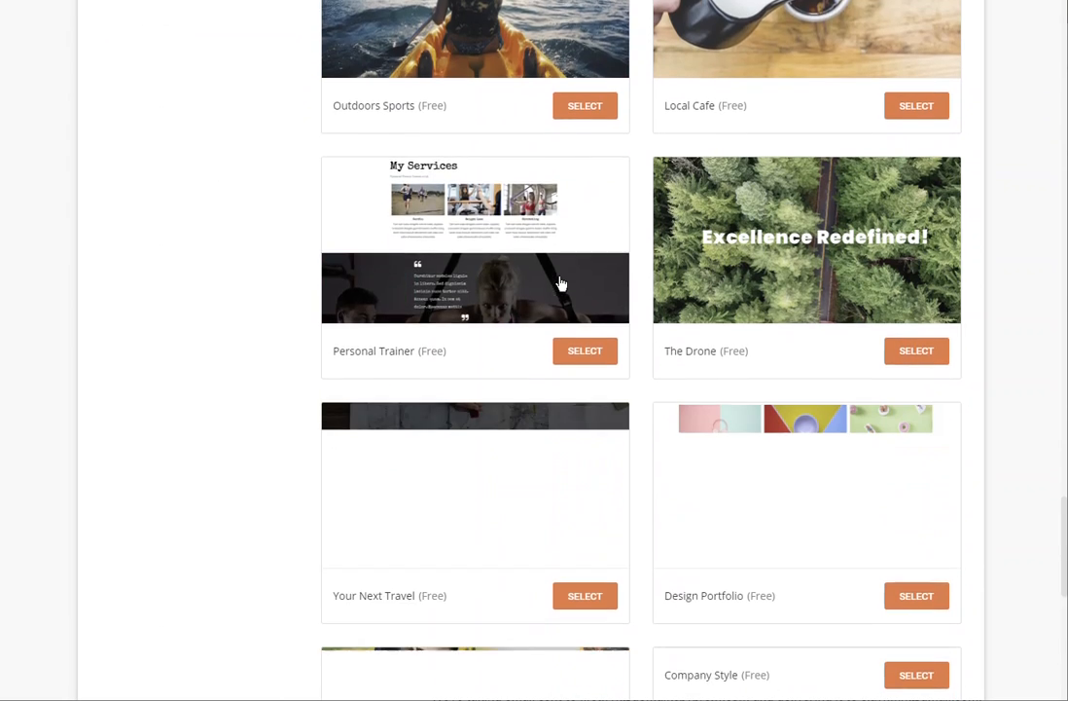
scroll(562, 282, "down", 12)
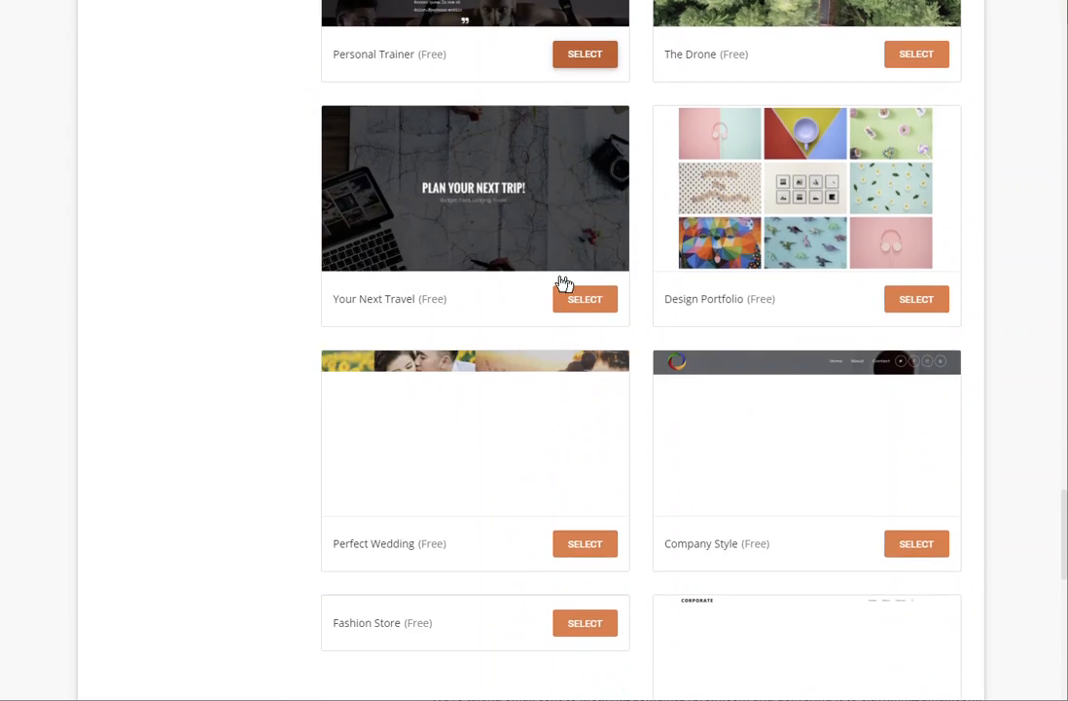
scroll(564, 283, "up", 20)
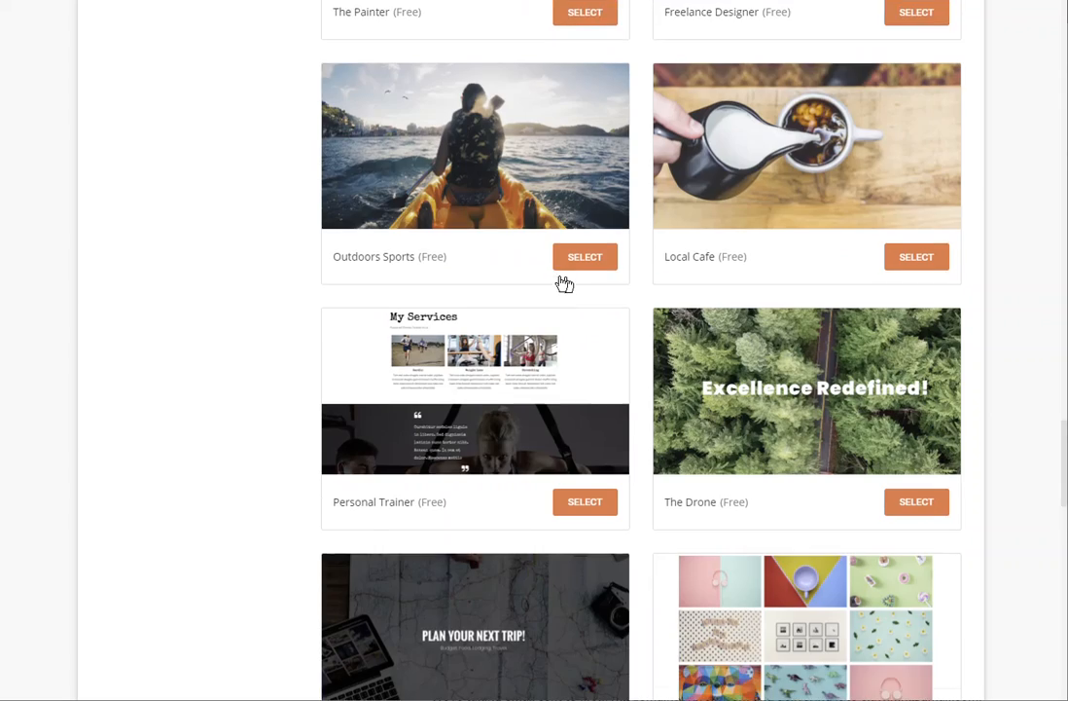
scroll(565, 284, "up", 10)
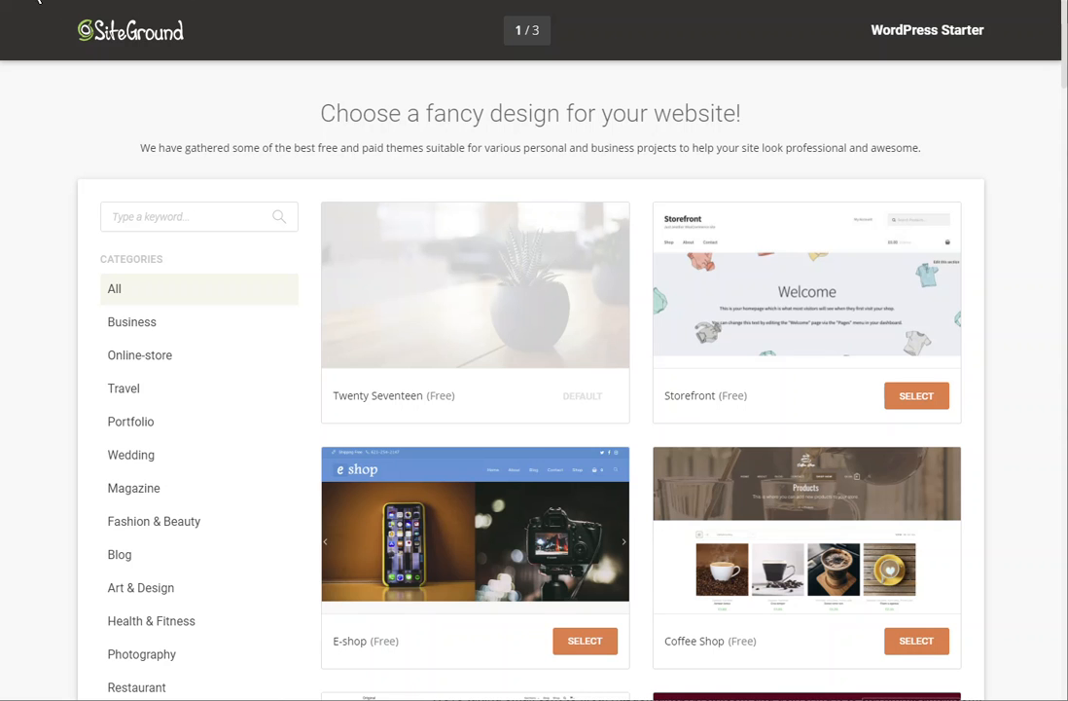
- Leave the wizard for the login page and log in again with the saved username and password to reach the dashboard
key("alt+Left")
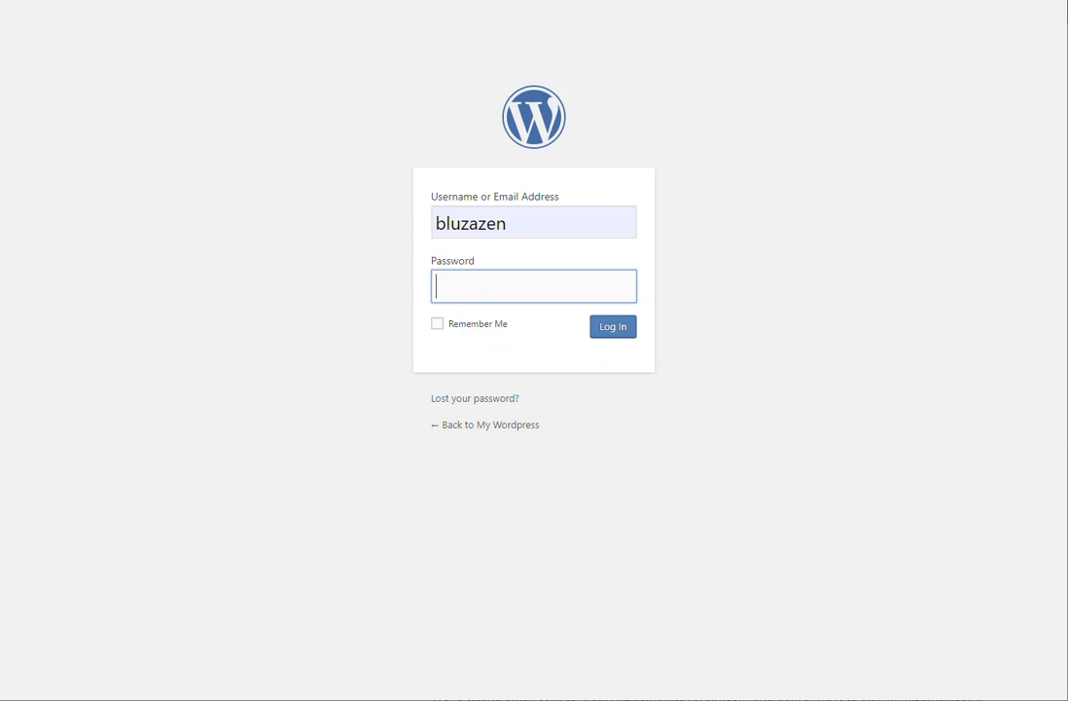
left_click(518, 284)
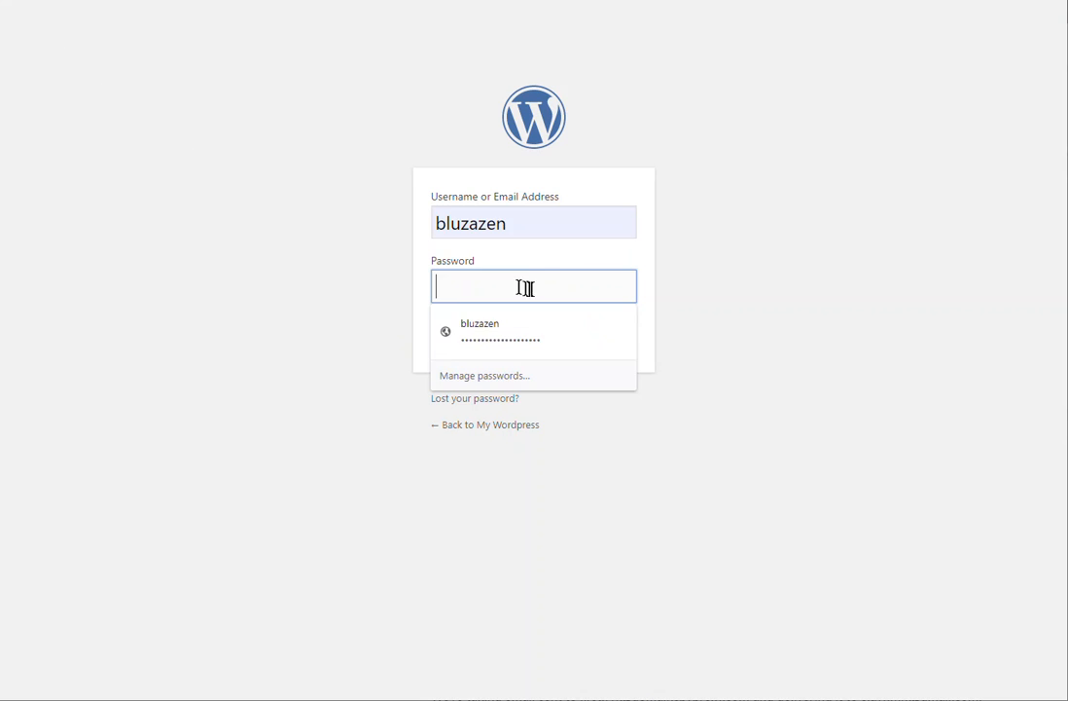
left_click(534, 332)
left_click(623, 328)
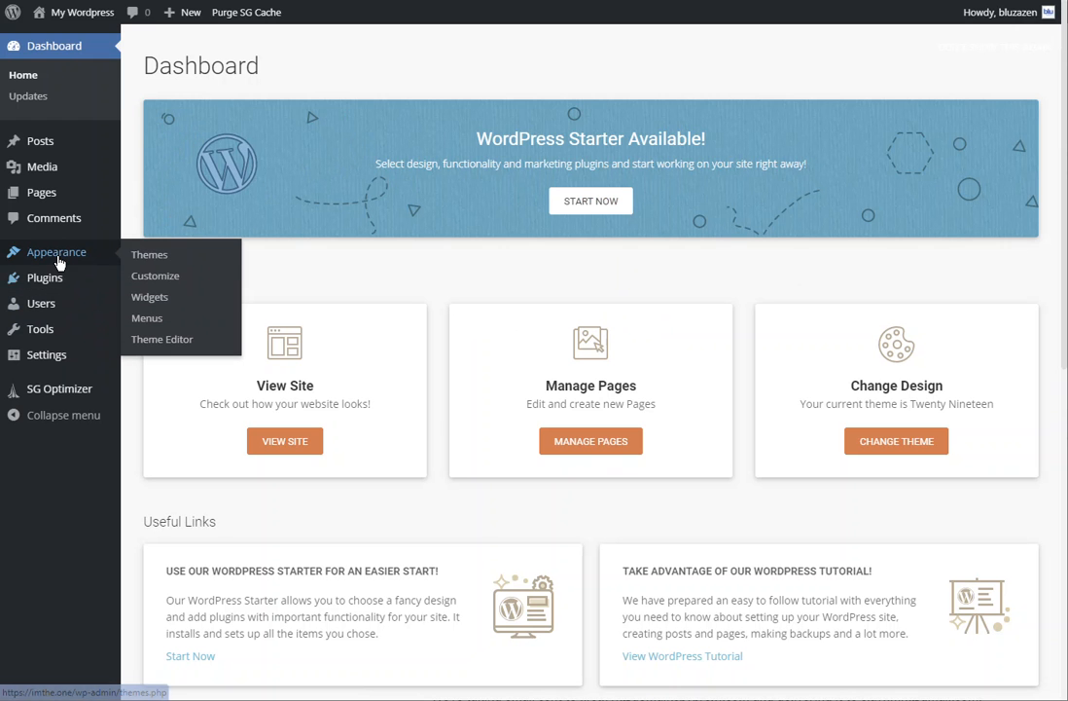
- Delete the Twenty Seventeen theme from the site's installed themes
left_click(148, 257)
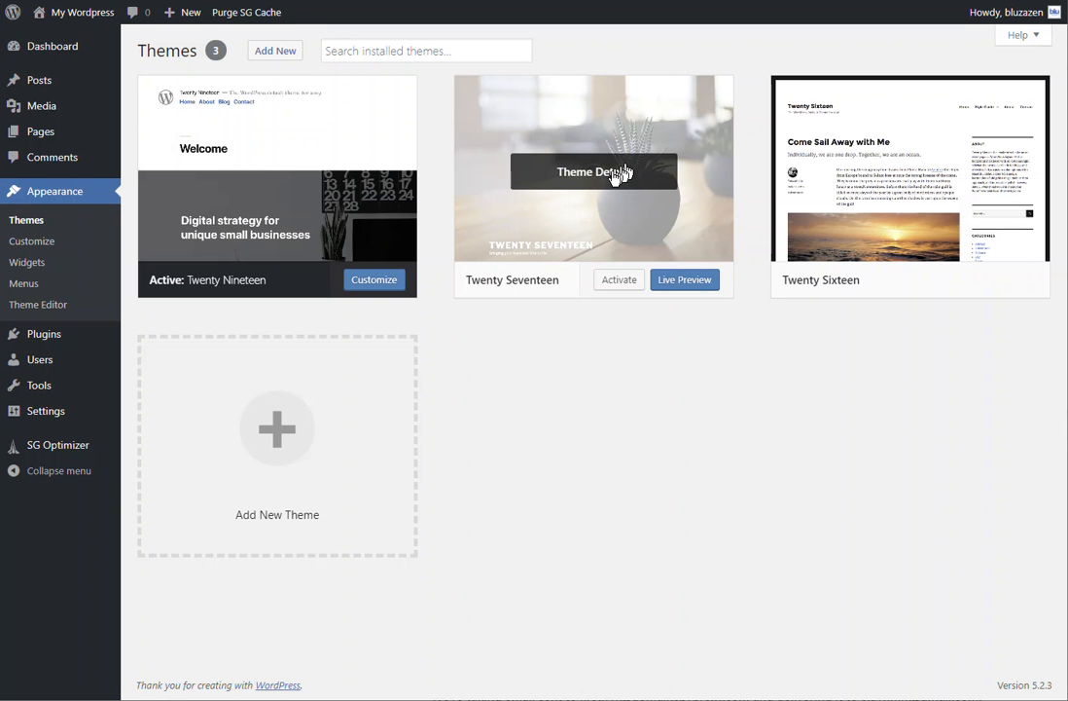
left_click(615, 174)
left_click(1012, 661)
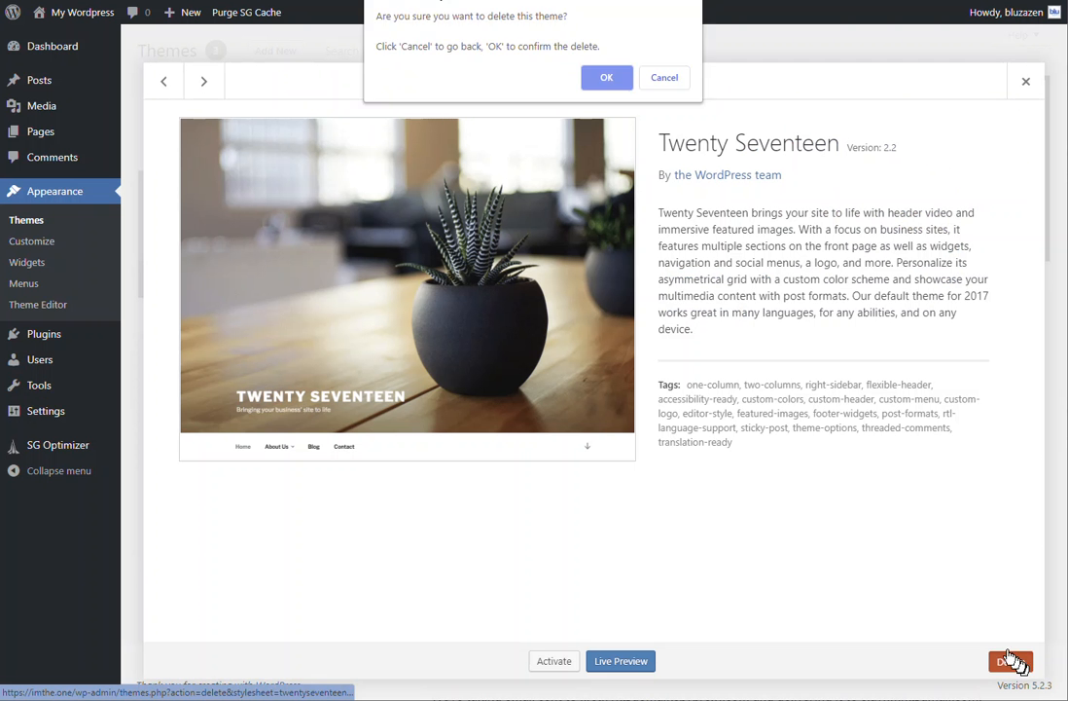
left_click(606, 79)
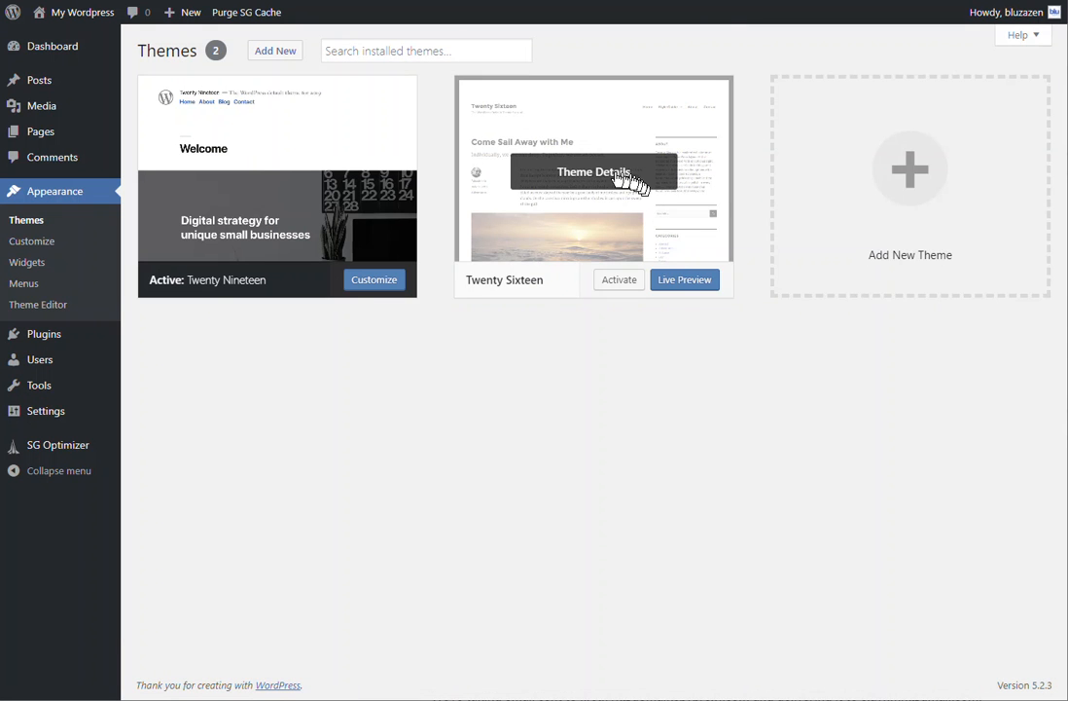
- Delete the Twenty Sixteen theme from the site's installed themes
left_click(622, 175)
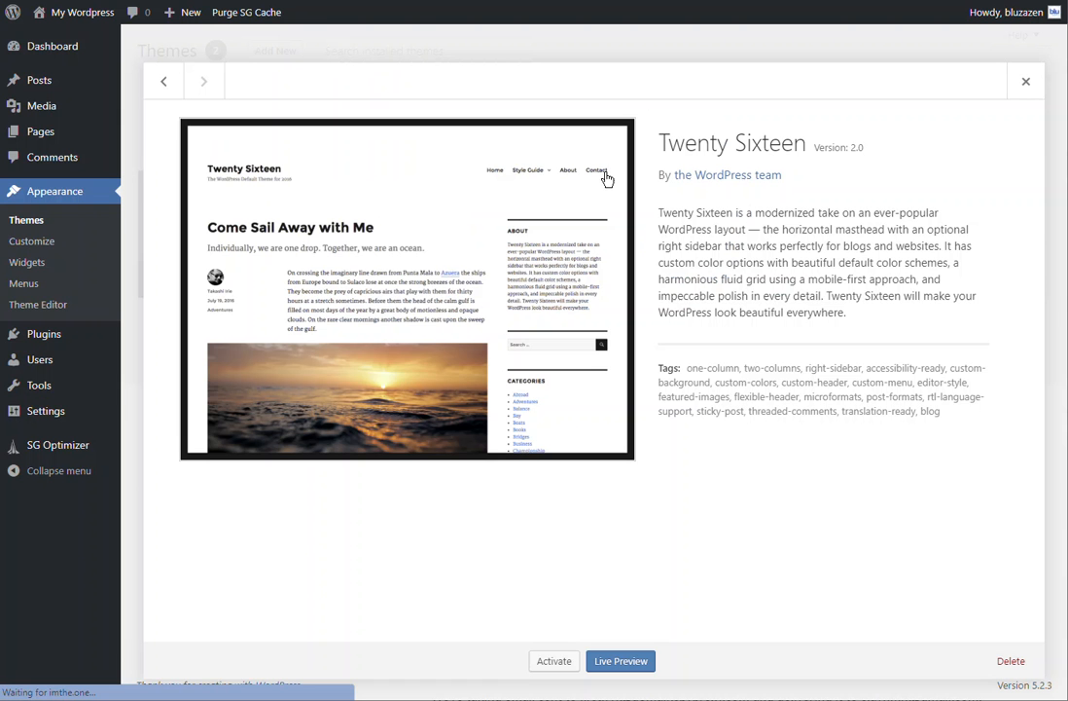
left_click(1012, 661)
left_click(607, 78)
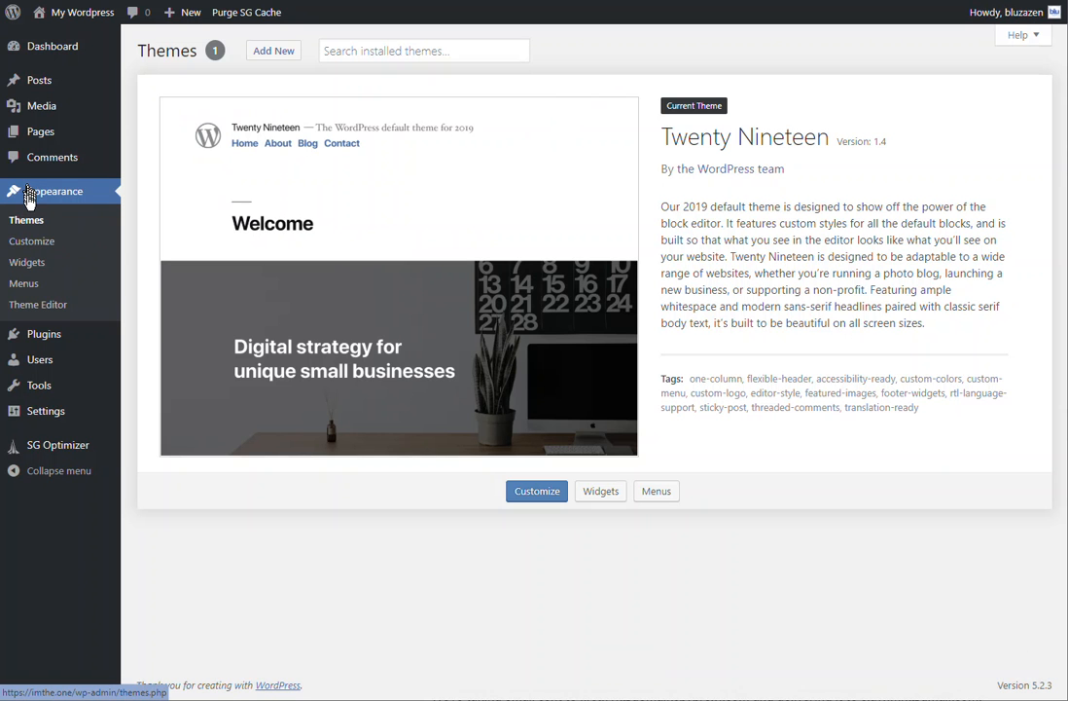
- Search the themes to add for "neve", then install and activate the Neve theme
left_click(276, 52)
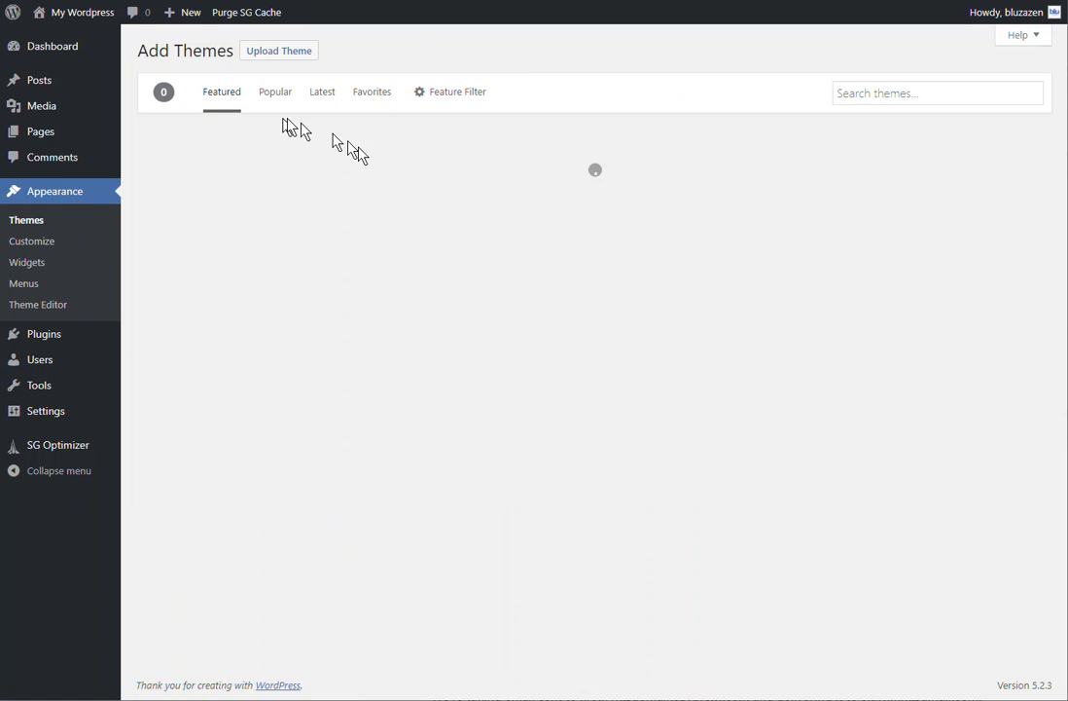
left_click(903, 92)
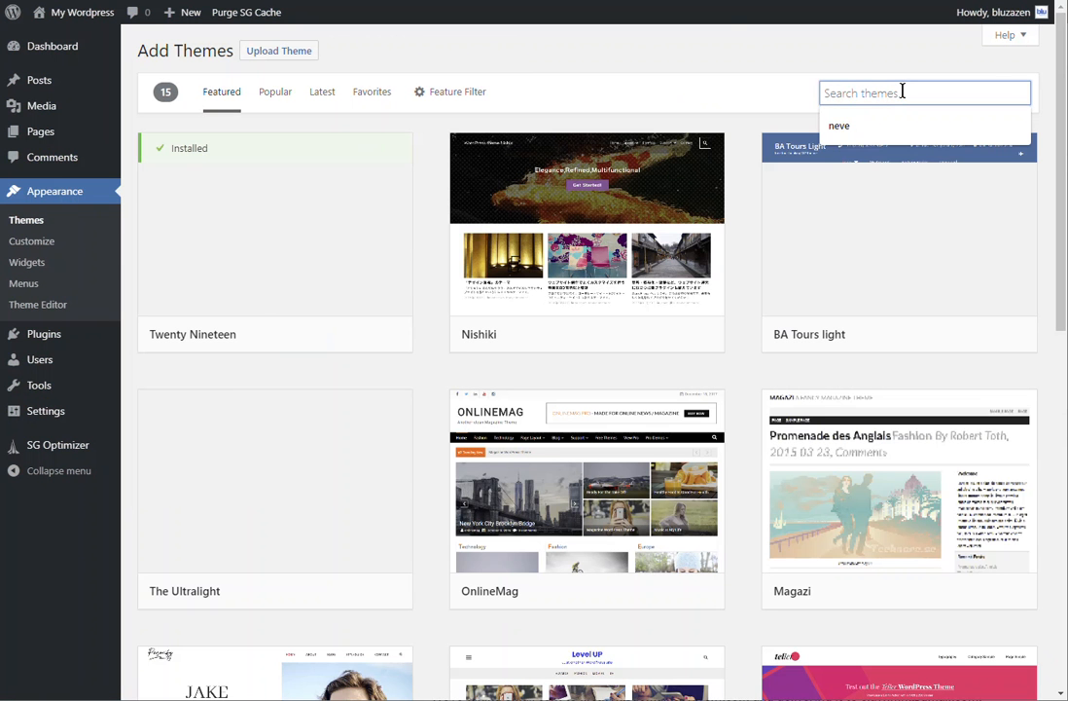
type("neve")
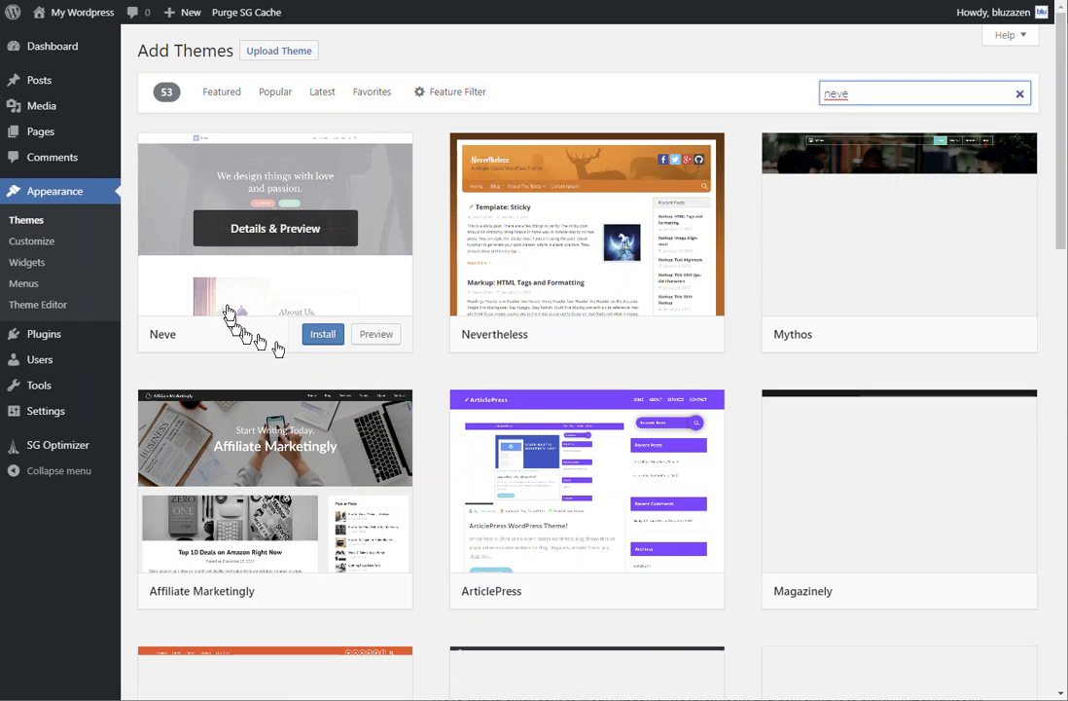
left_click(317, 335)
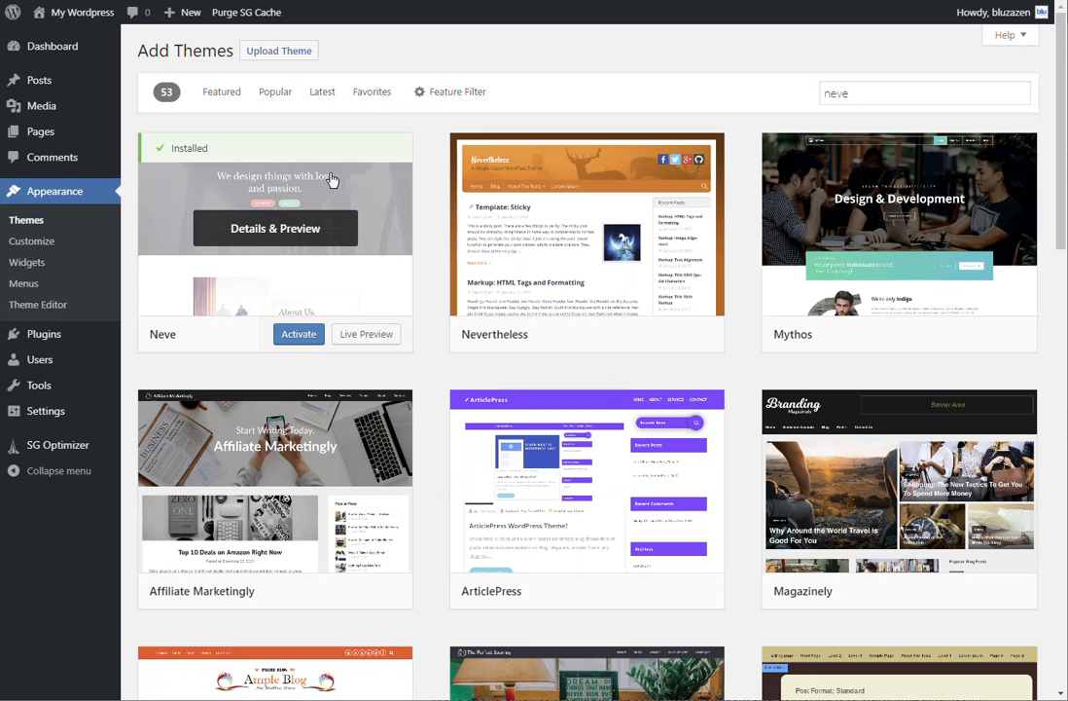
left_click(295, 337)
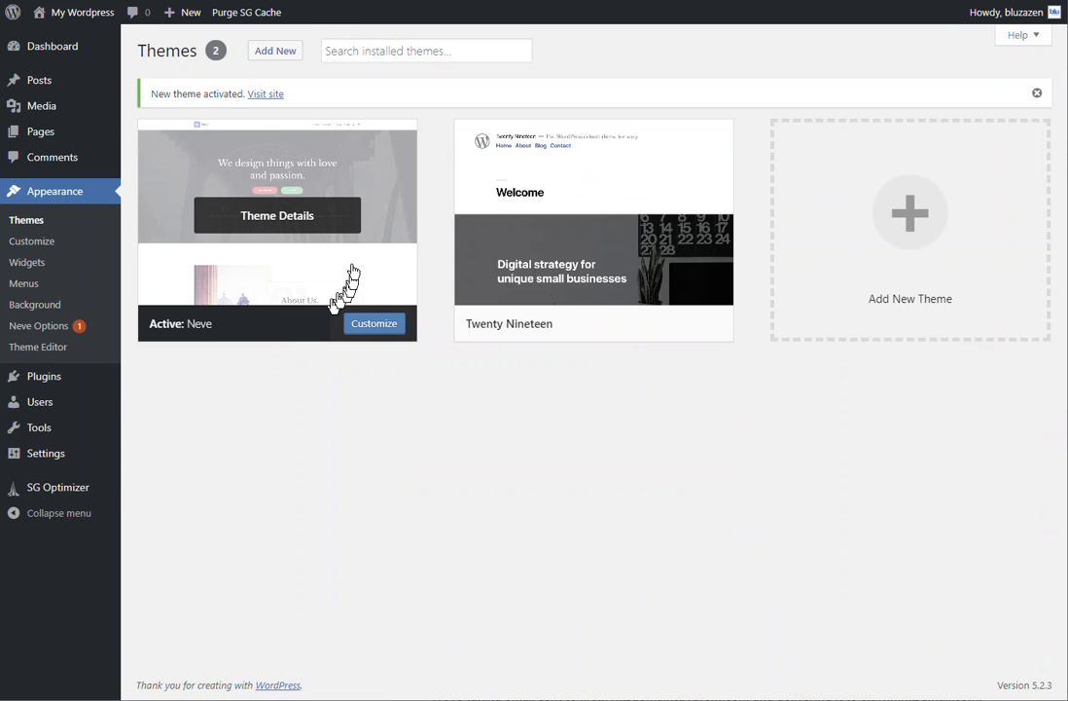
- Visit the site's front end to look at the activated theme, and return to the admin dashboard
left_click(268, 94)
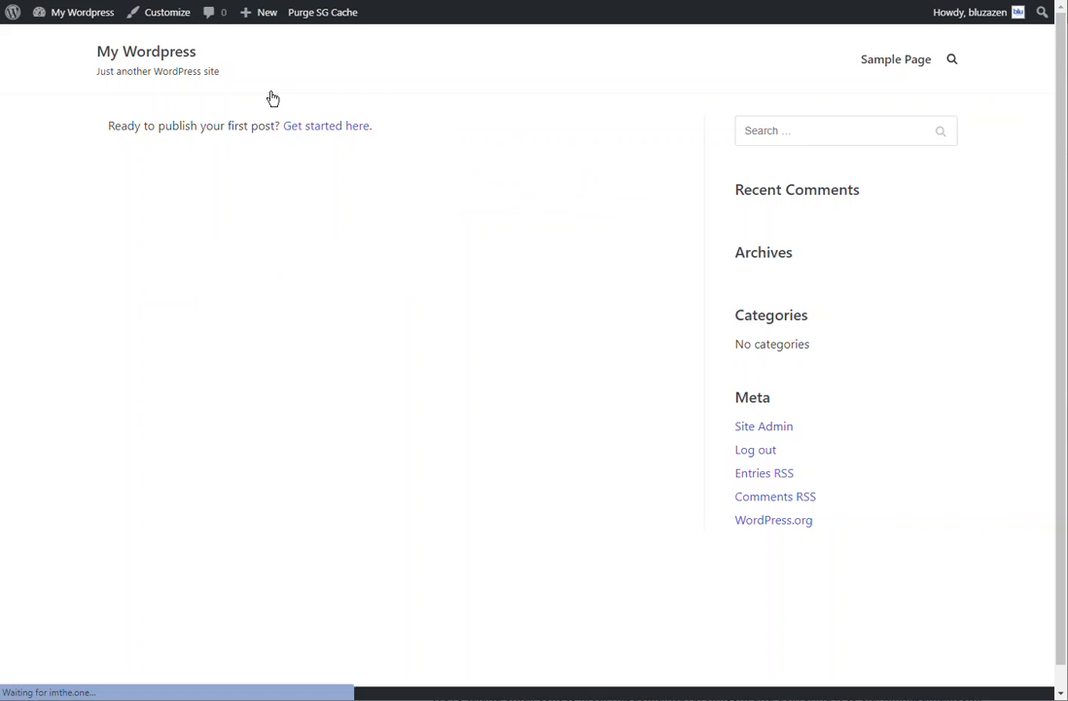
scroll(377, 174, "down", 1)
scroll(381, 196, "up", 1)
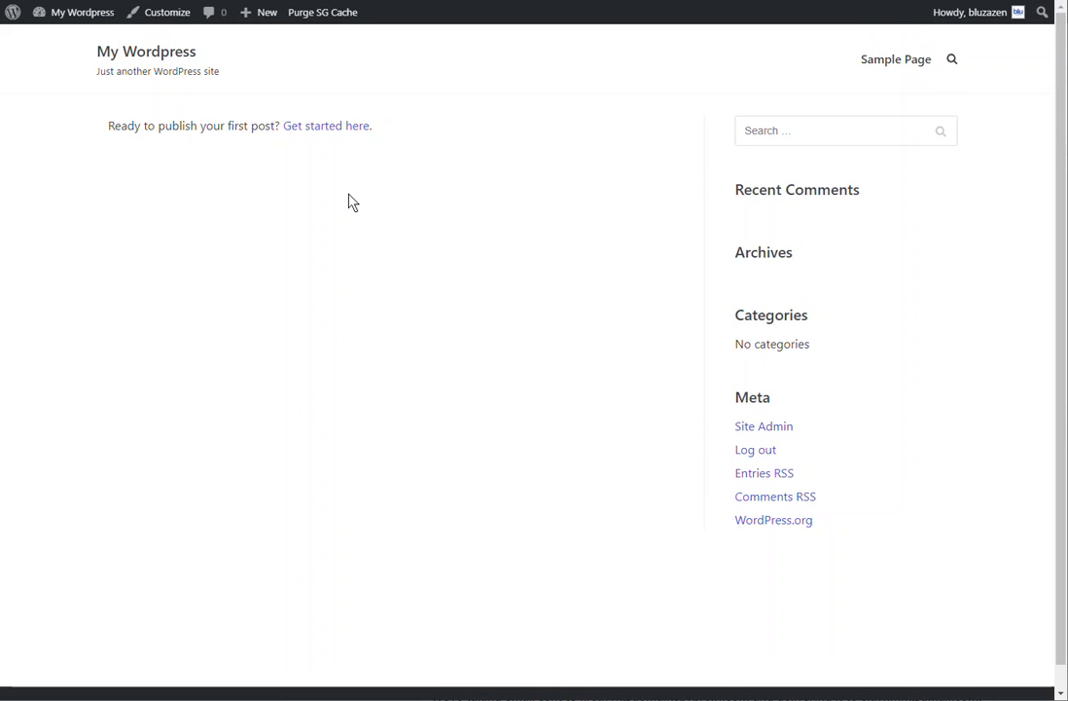
mouse_move(68, 15)
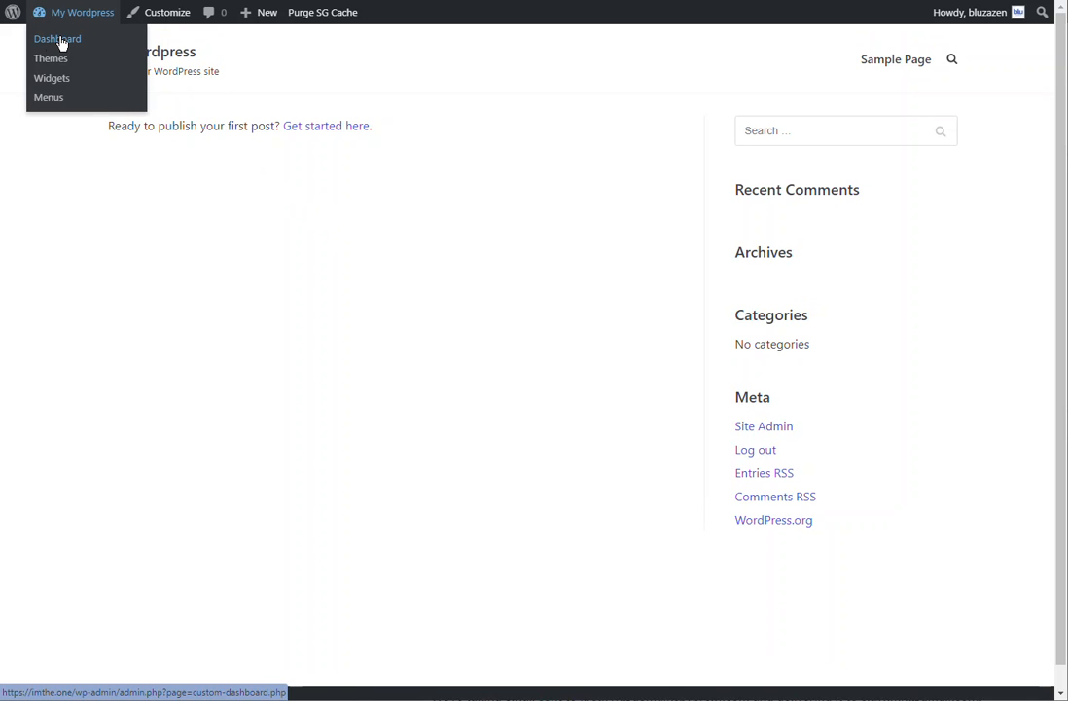
left_click(58, 41)
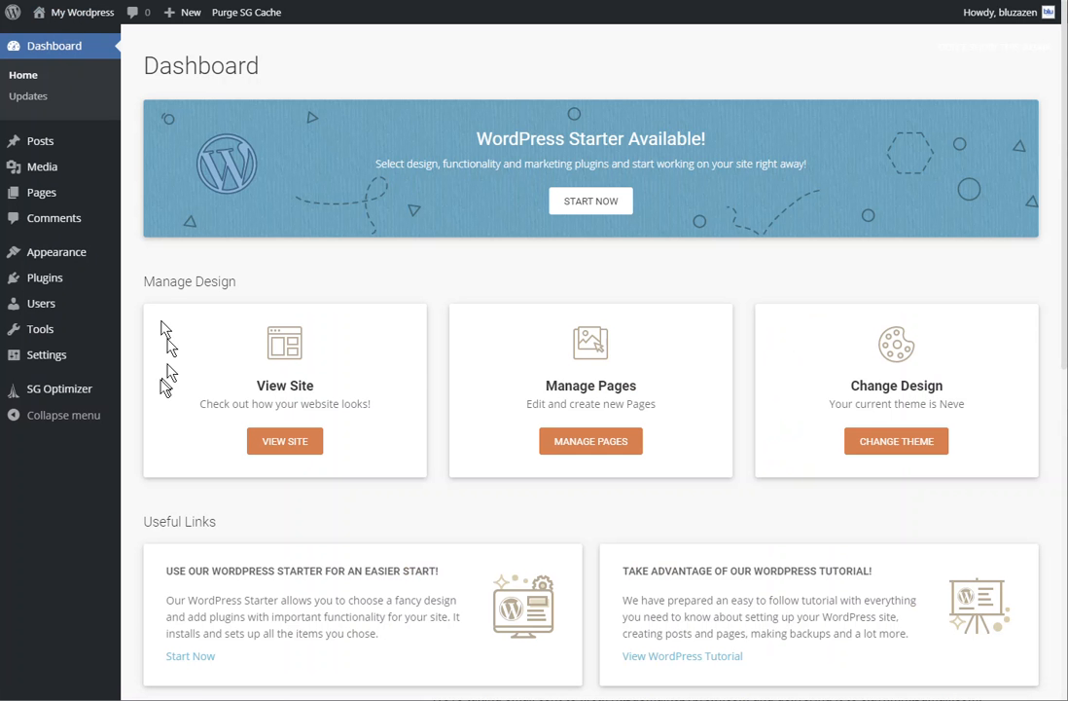
- Deactivate the WordPress Starter plugin in the site's installed plugins
mouse_move(44, 292)
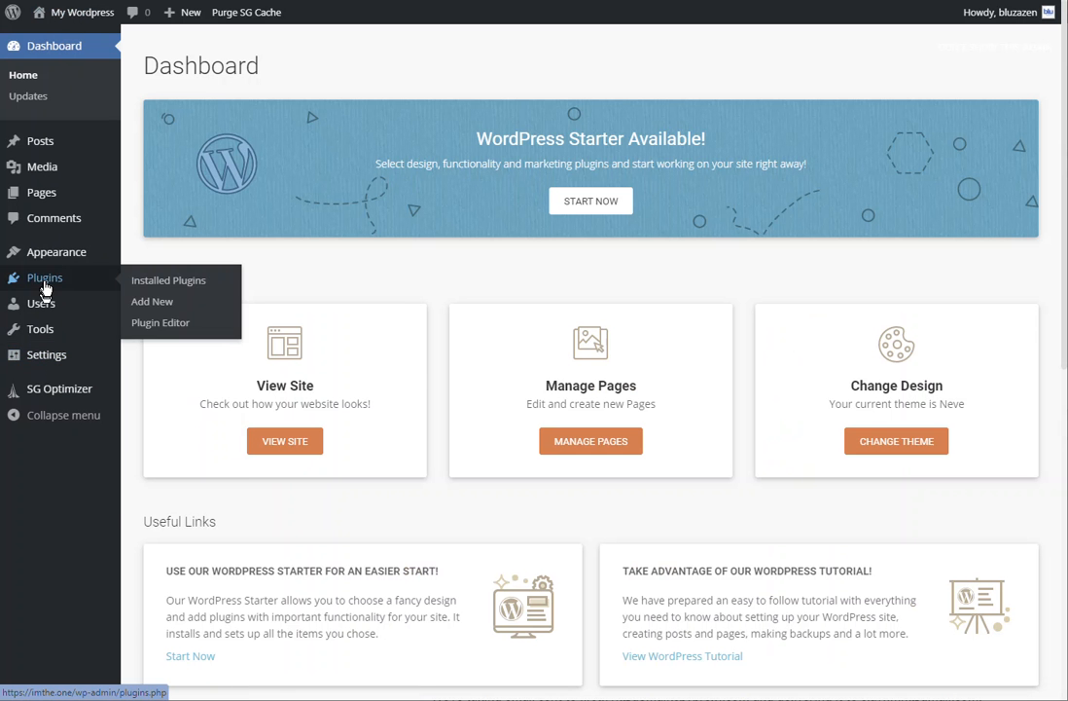
left_click(144, 282)
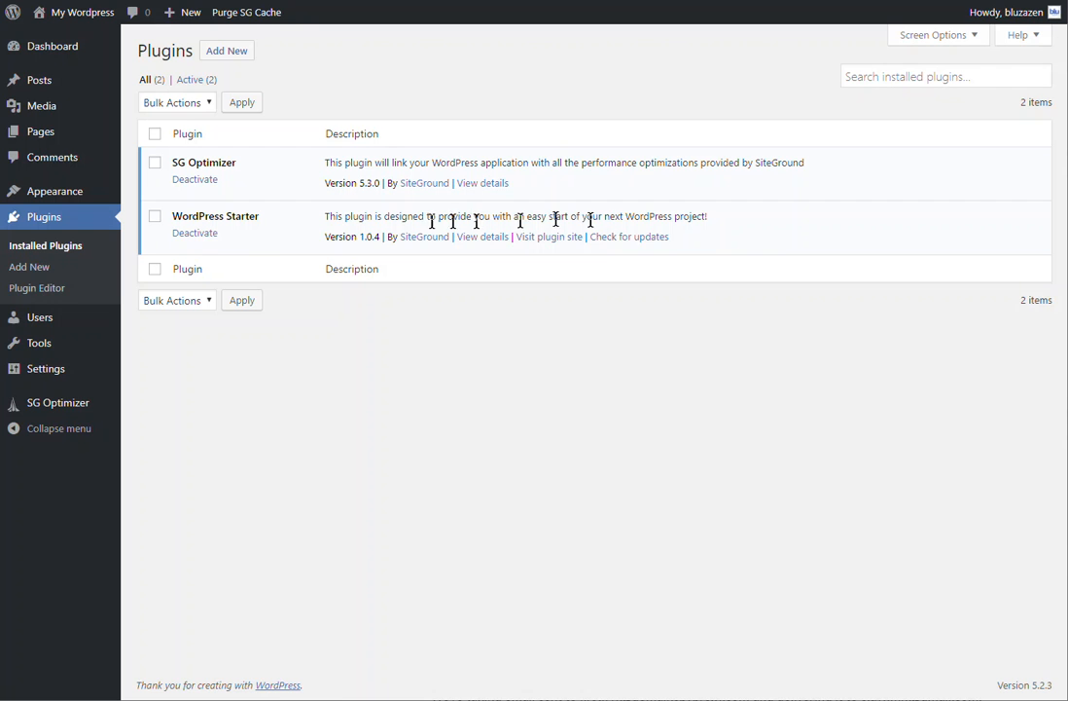
left_click(200, 240)
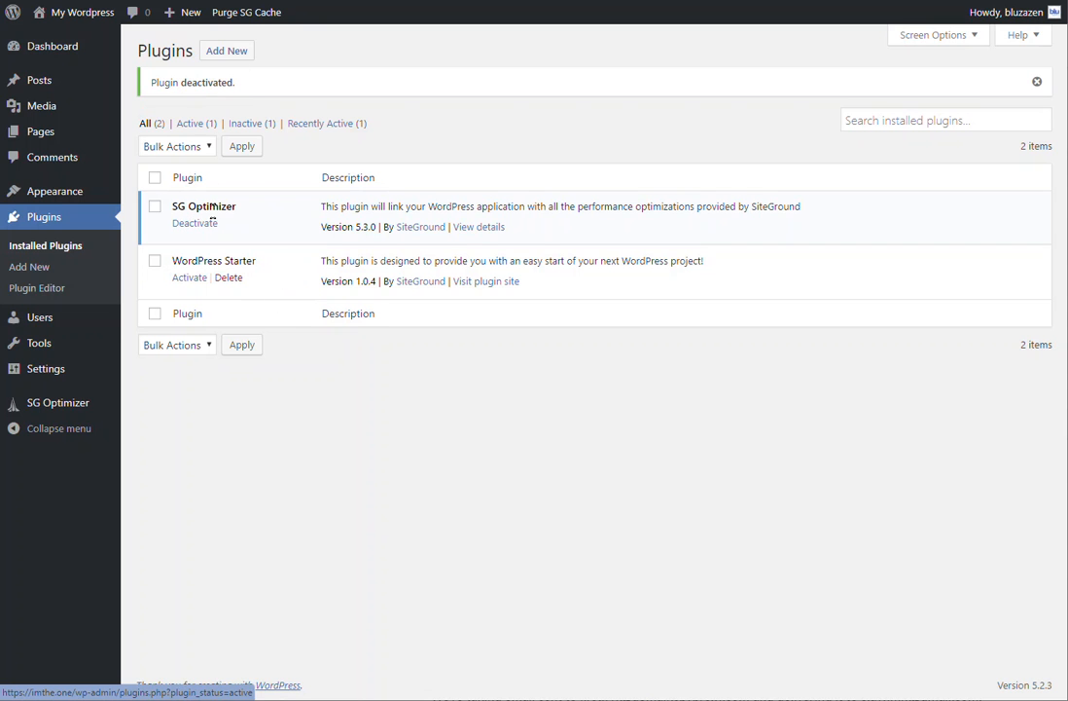
- Search the plugins to add for "elementor" and install Elementor Page Builder
left_click(233, 55)
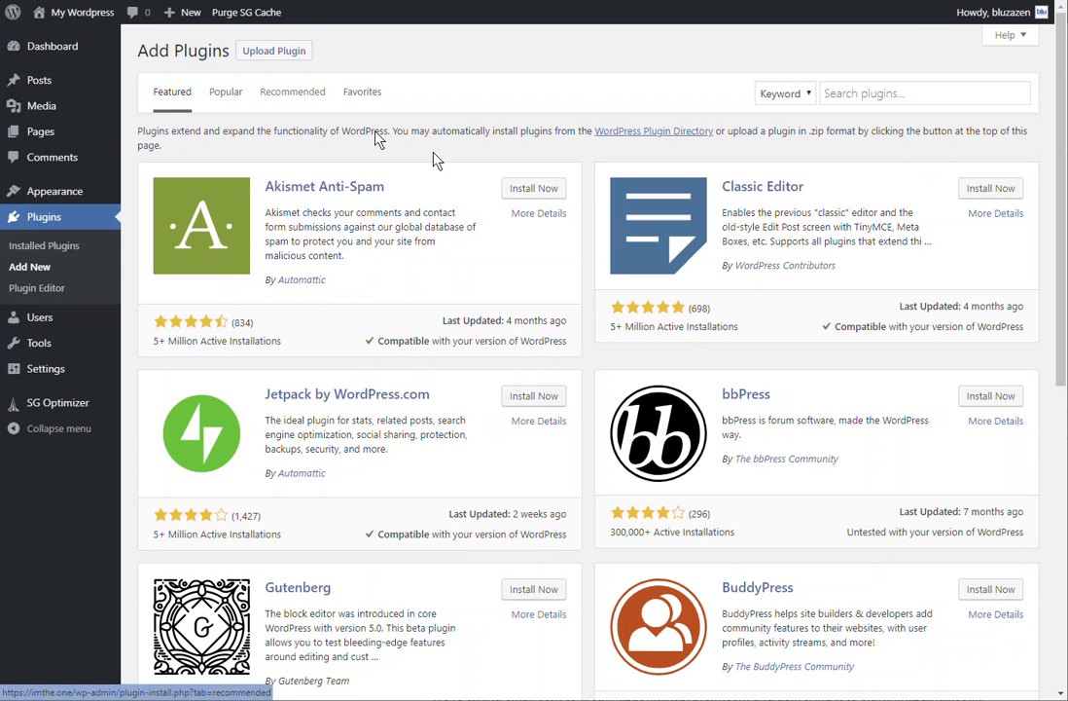
left_click(858, 95)
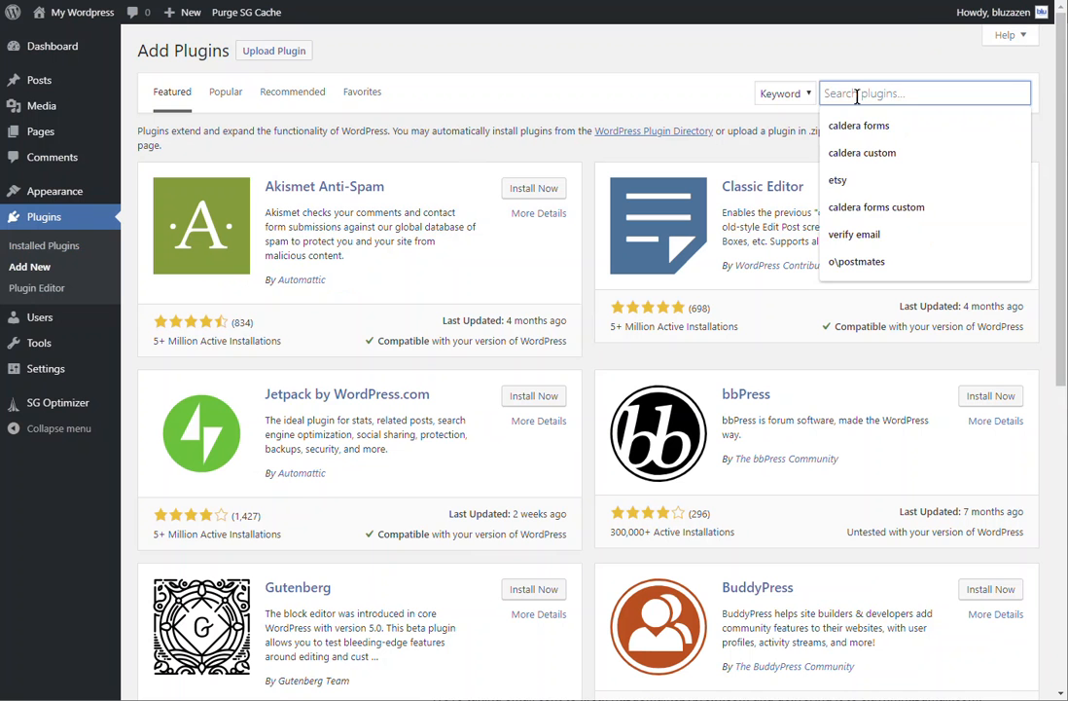
type("elementor")
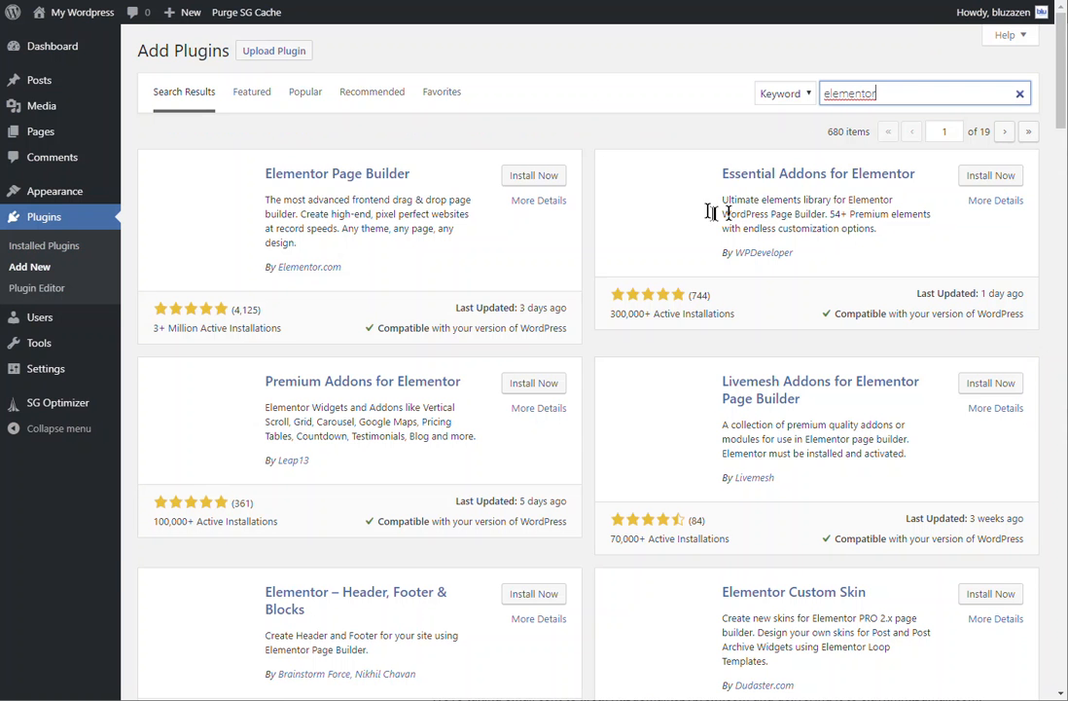
left_click(525, 175)
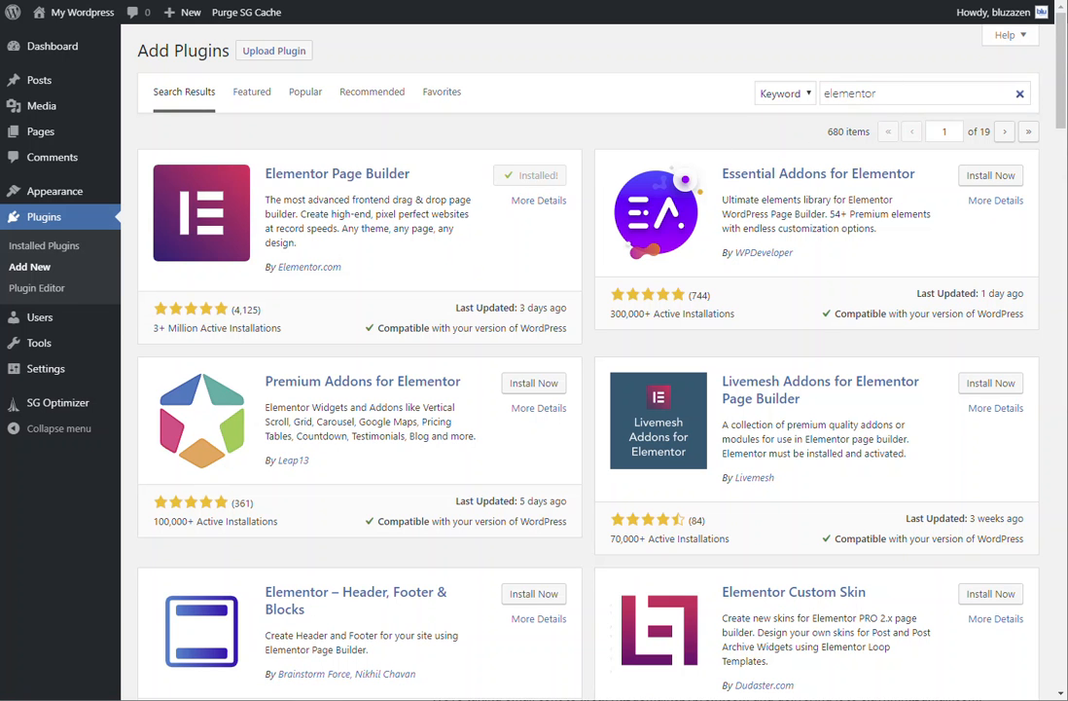
- Search the plugins for "pods" and install Pods – Custom Content Types and Fields
left_click_drag(888, 93, 826, 101)
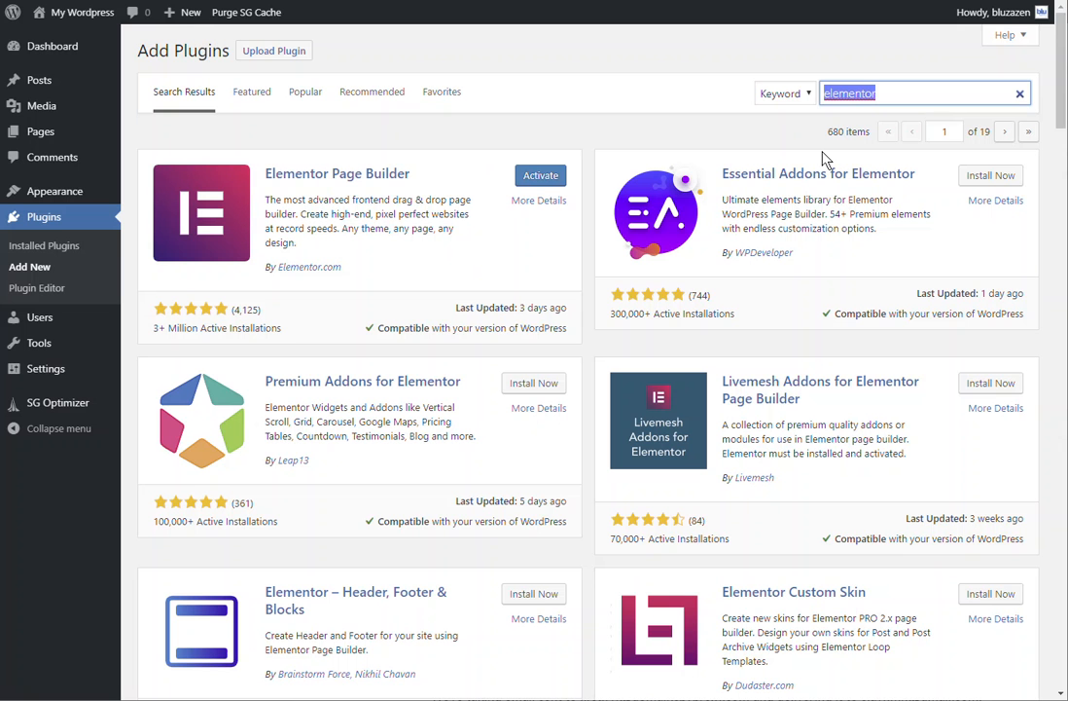
type("pods")
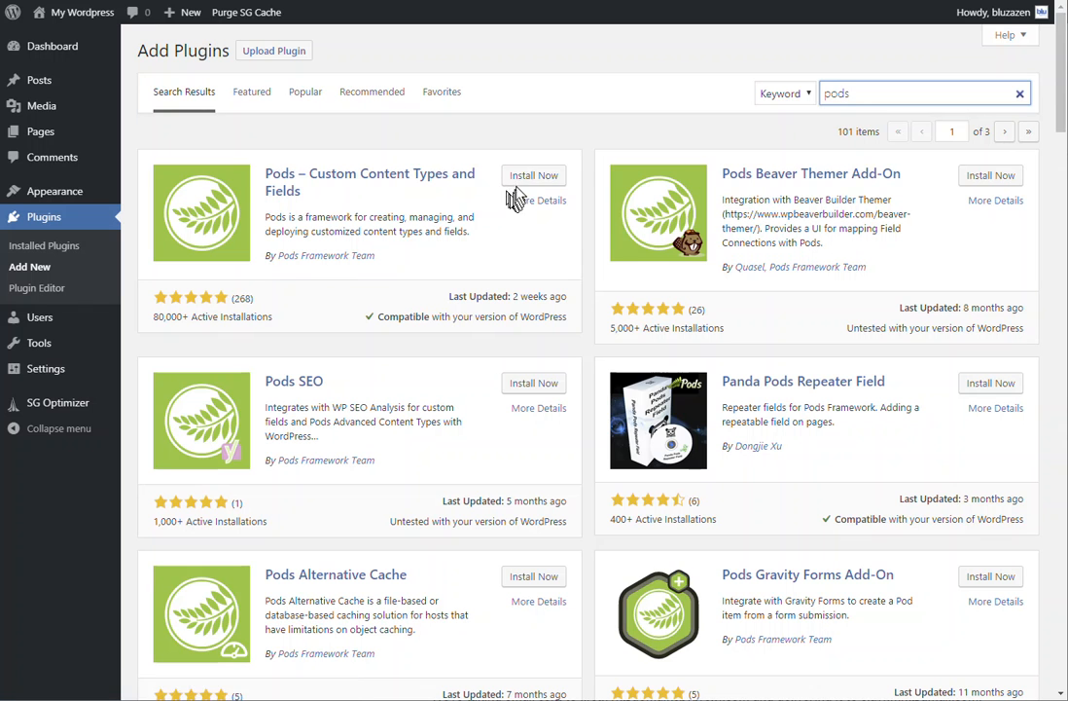
left_click(542, 181)
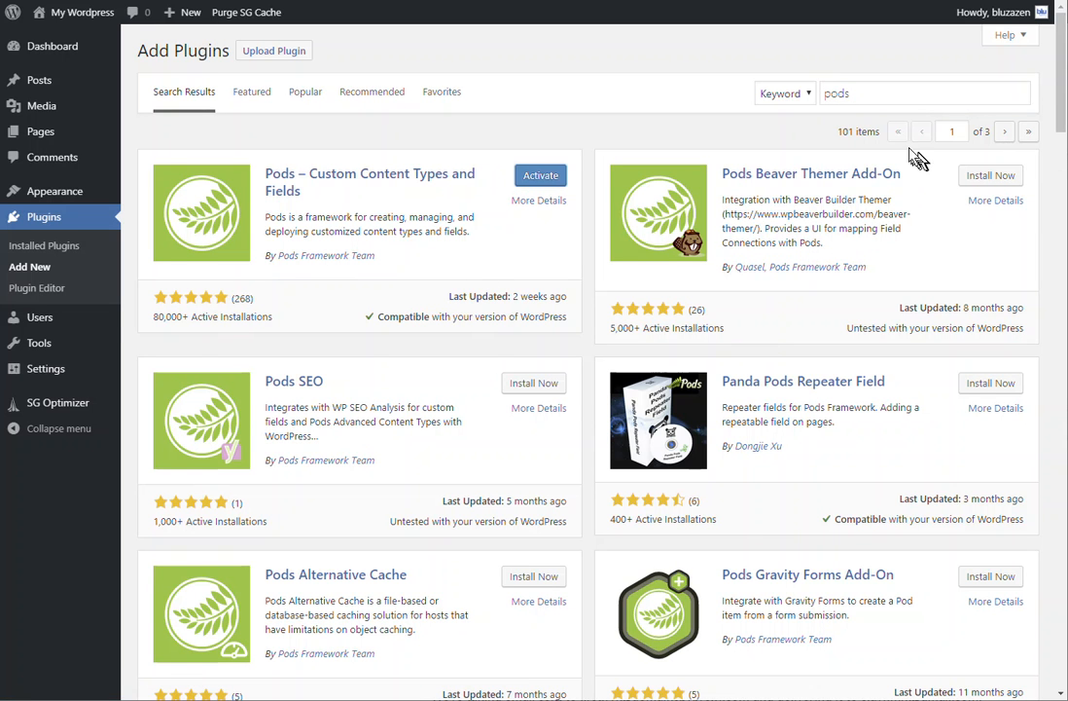
- Search the plugins for "caldera forms" and install Caldera Forms – More Than Contact Forms
left_click_drag(874, 96, 823, 94)
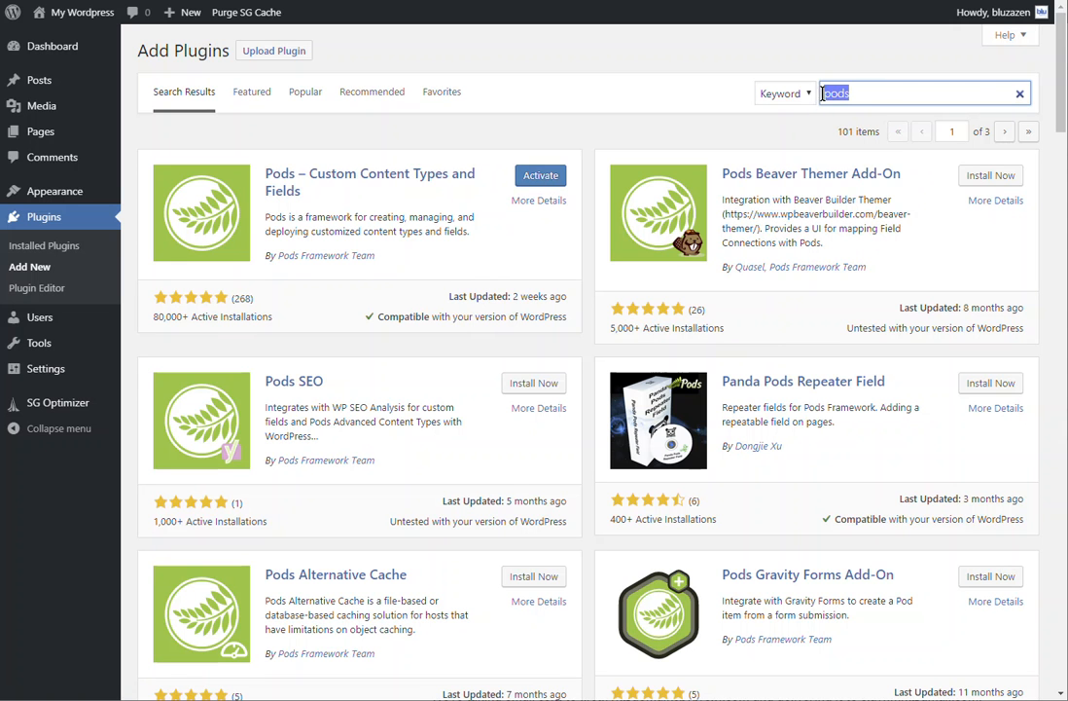
type("ca")
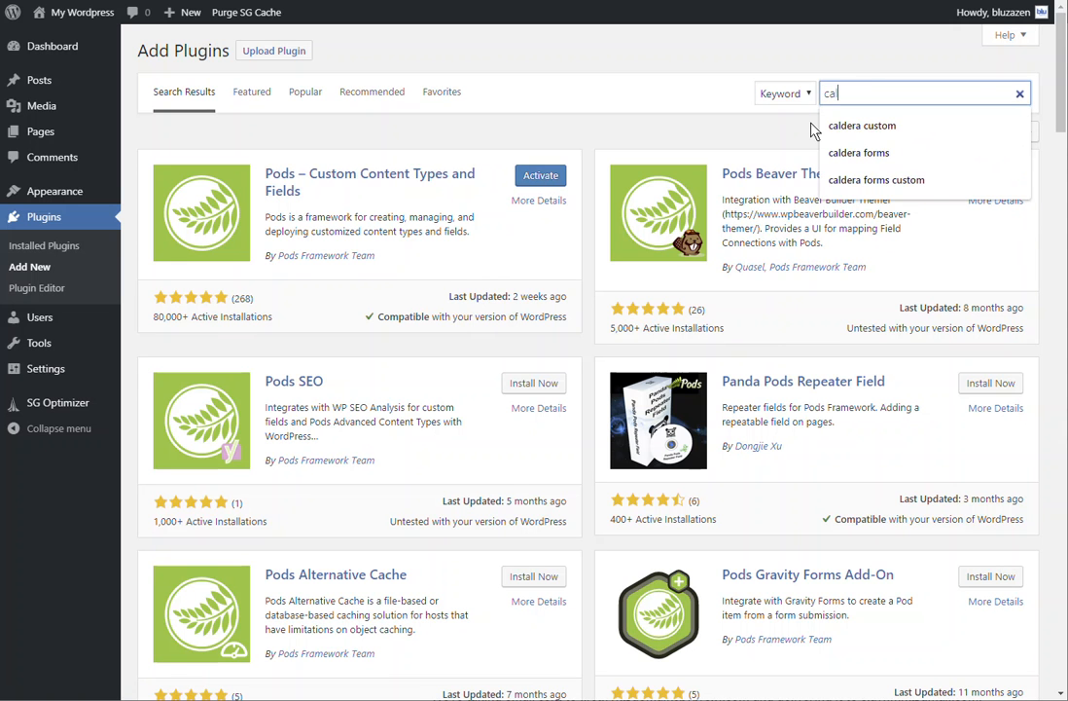
type("ldera forms")
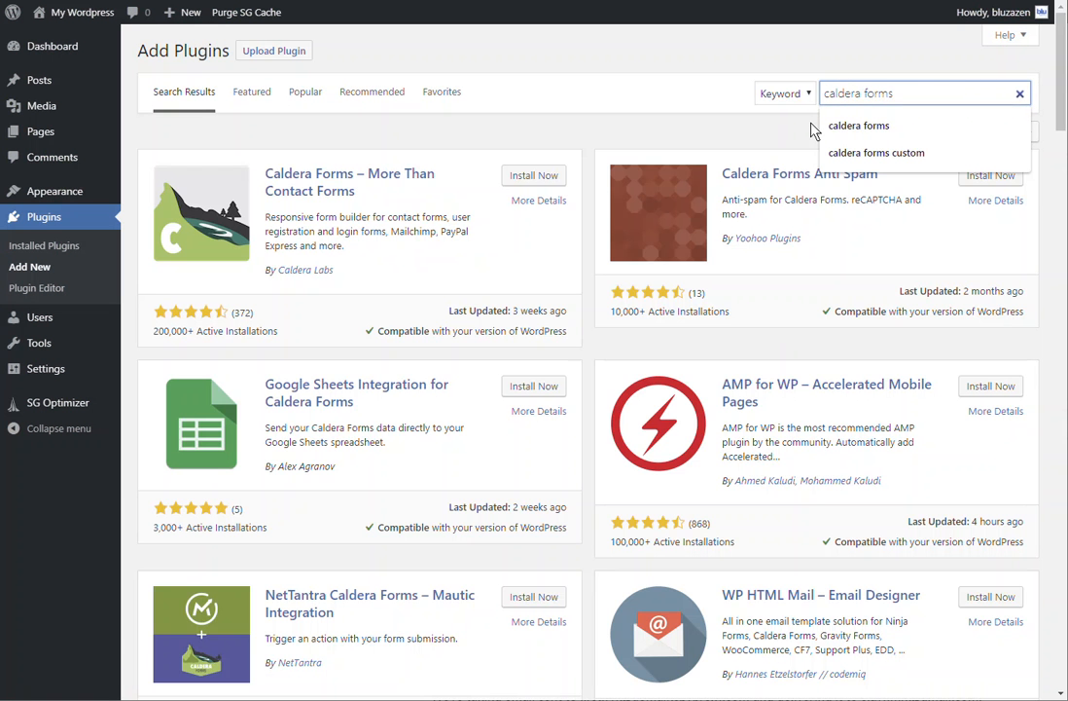
key("Return")
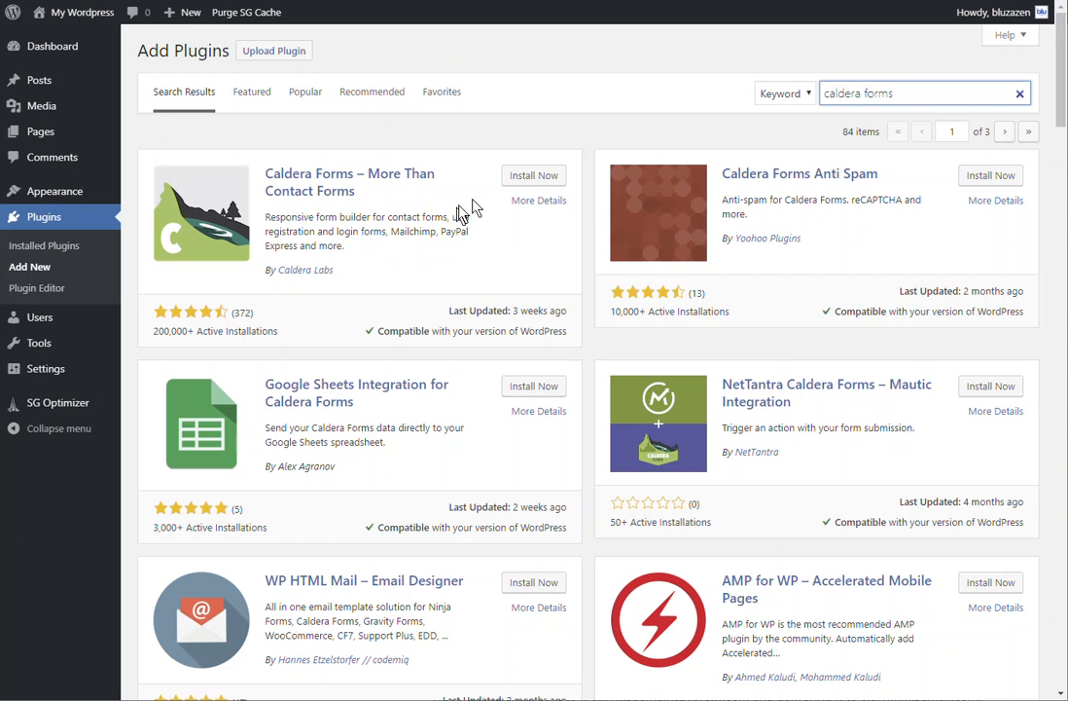
left_click(526, 177)
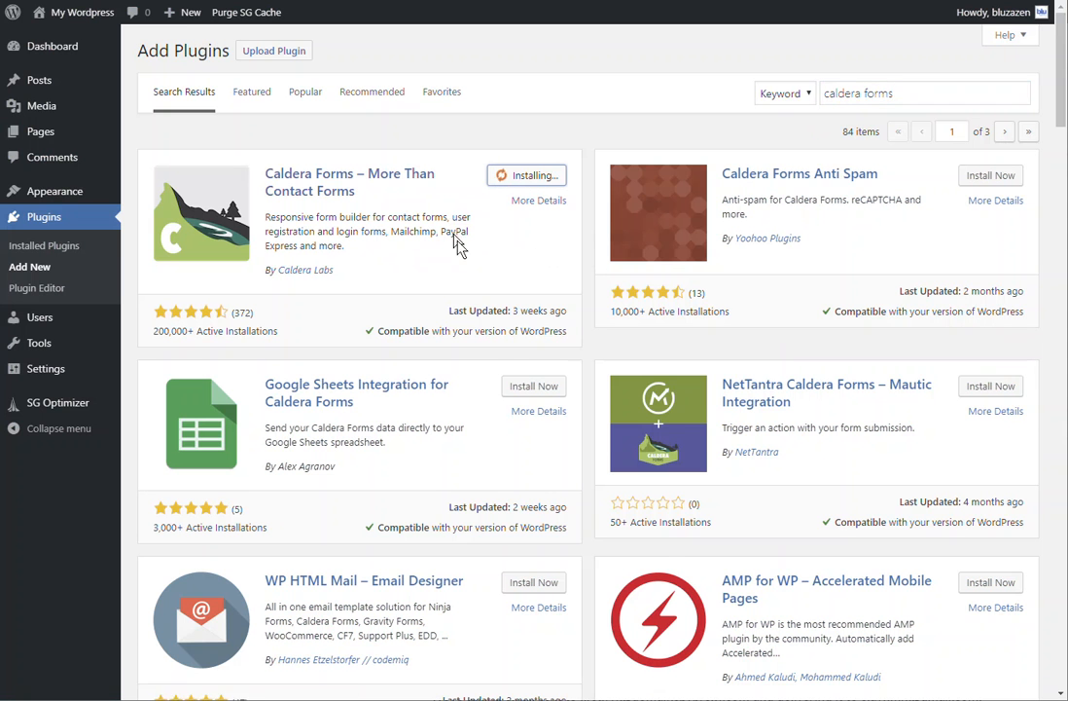
- Find the Caldera Forms Run Action plugin among the same search results and install it
scroll(456, 238, "down", 7)
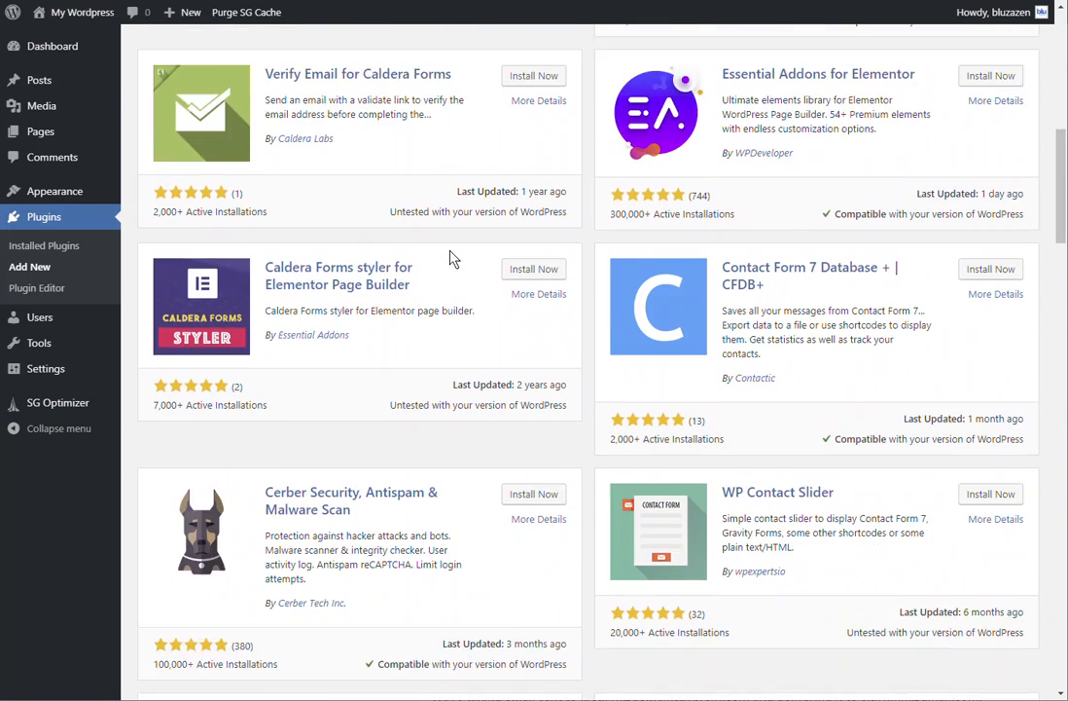
scroll(450, 258, "down", 12)
scroll(441, 261, "down", 4)
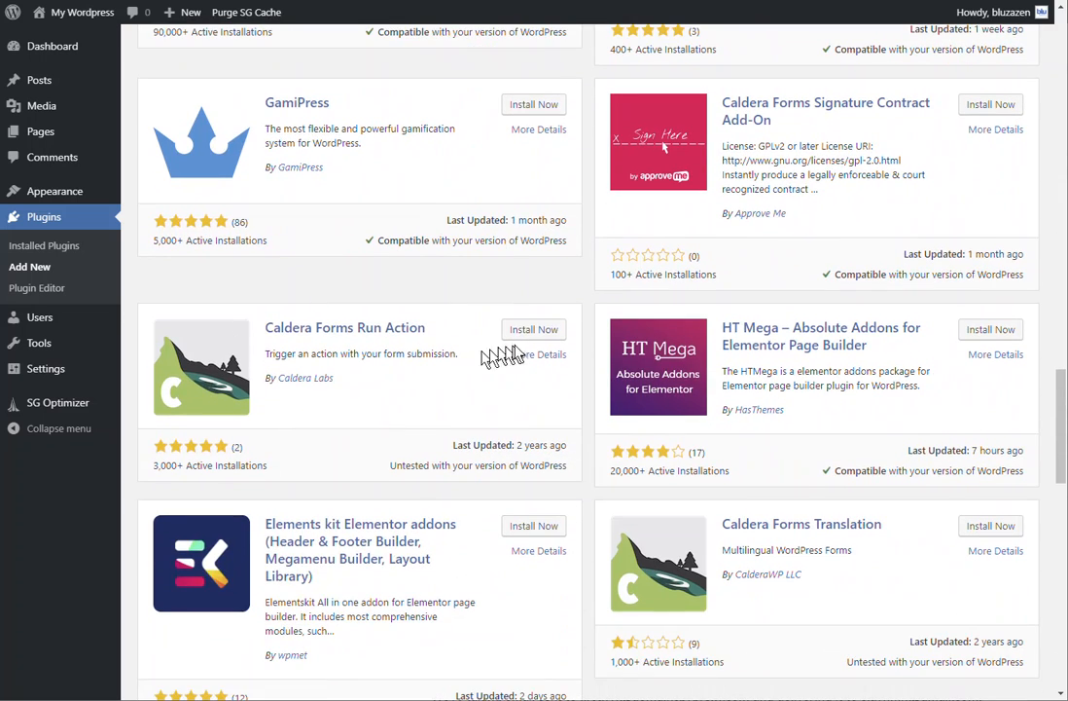
left_click(534, 332)
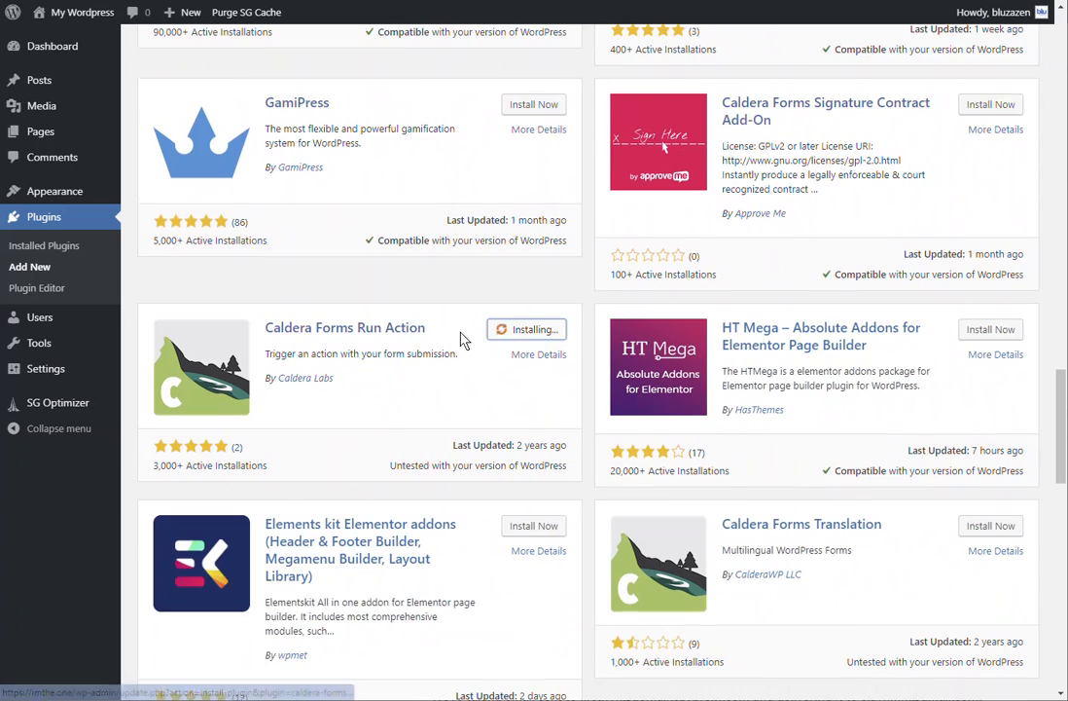
- Look through the rest of the "caldera forms" search results for further Caldera add-ons
scroll(463, 338, "down", 9)
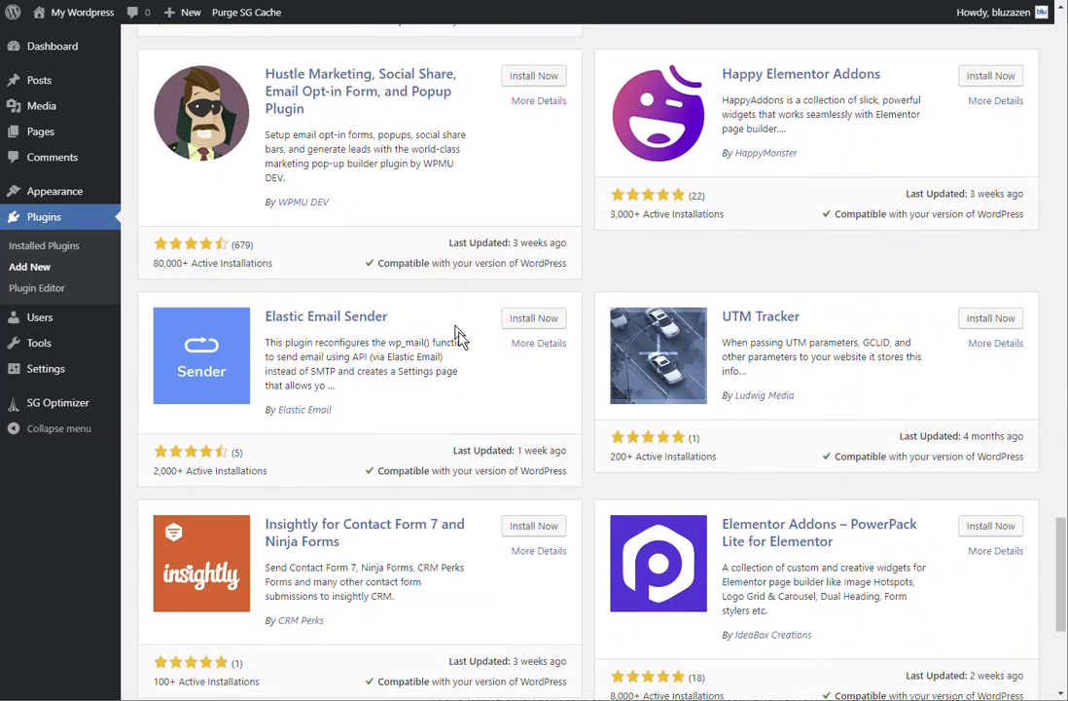
scroll(458, 334, "down", 4)
scroll(458, 333, "up", 16)
scroll(456, 333, "down", 5)
scroll(839, 303, "up", 10)
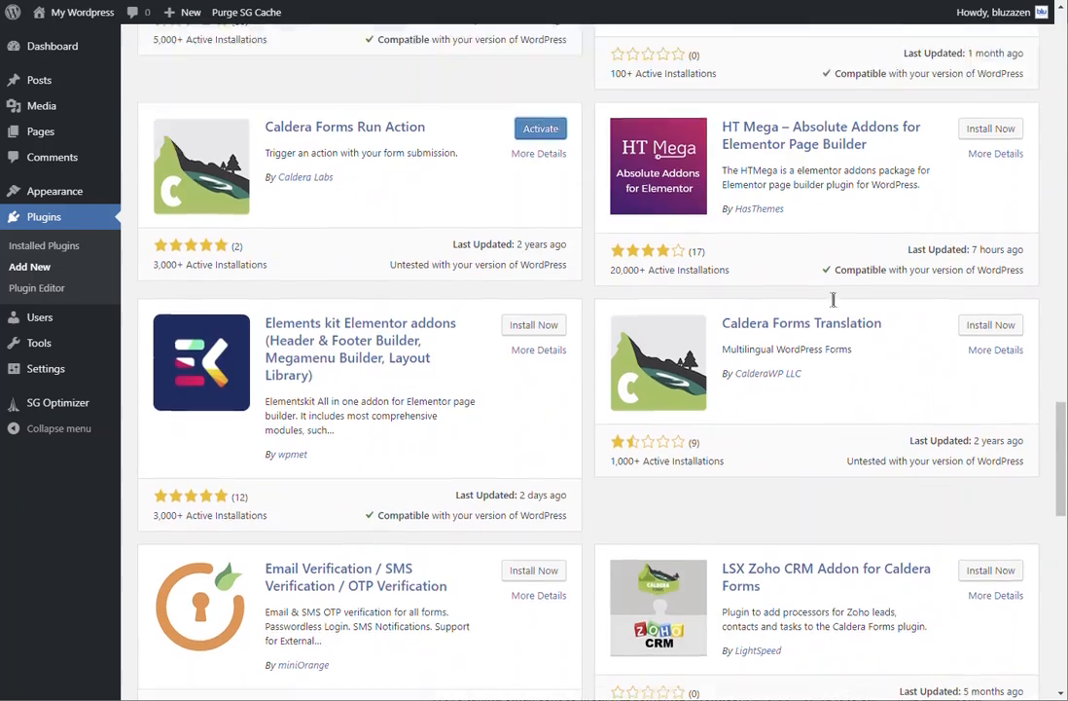
scroll(823, 310, "up", 10)
scroll(822, 308, "down", 2)
scroll(820, 309, "up", 10)
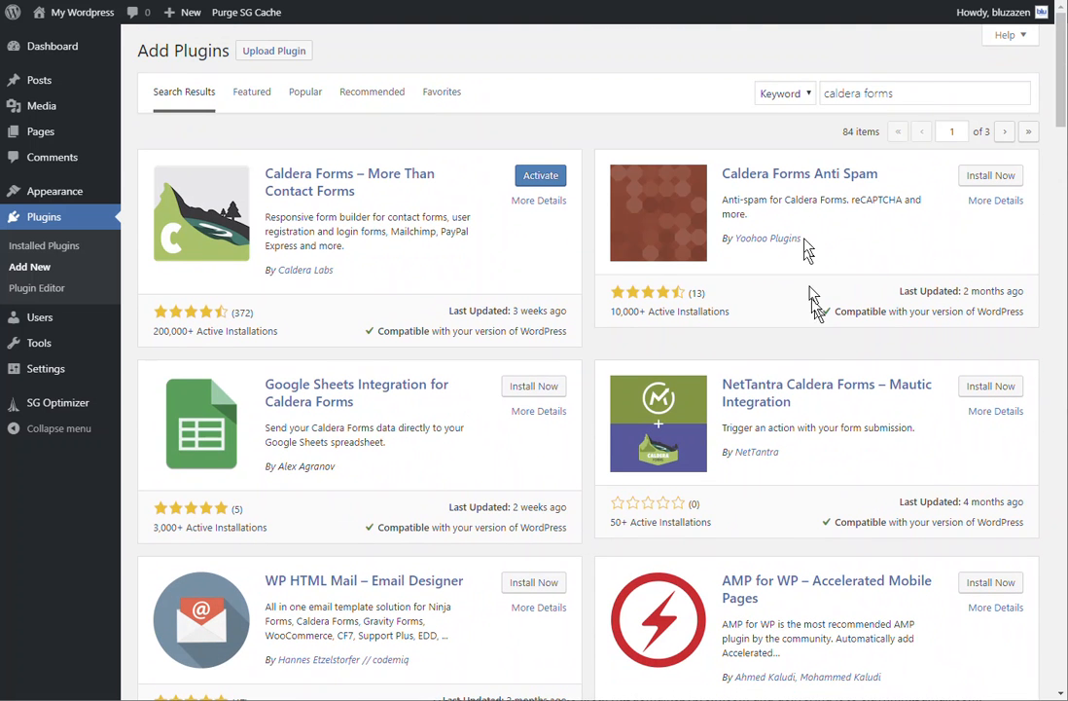
- Shorten the plugin search to "caldera" and install the Caldera Custom Fields plugin from the results
left_click(929, 101)
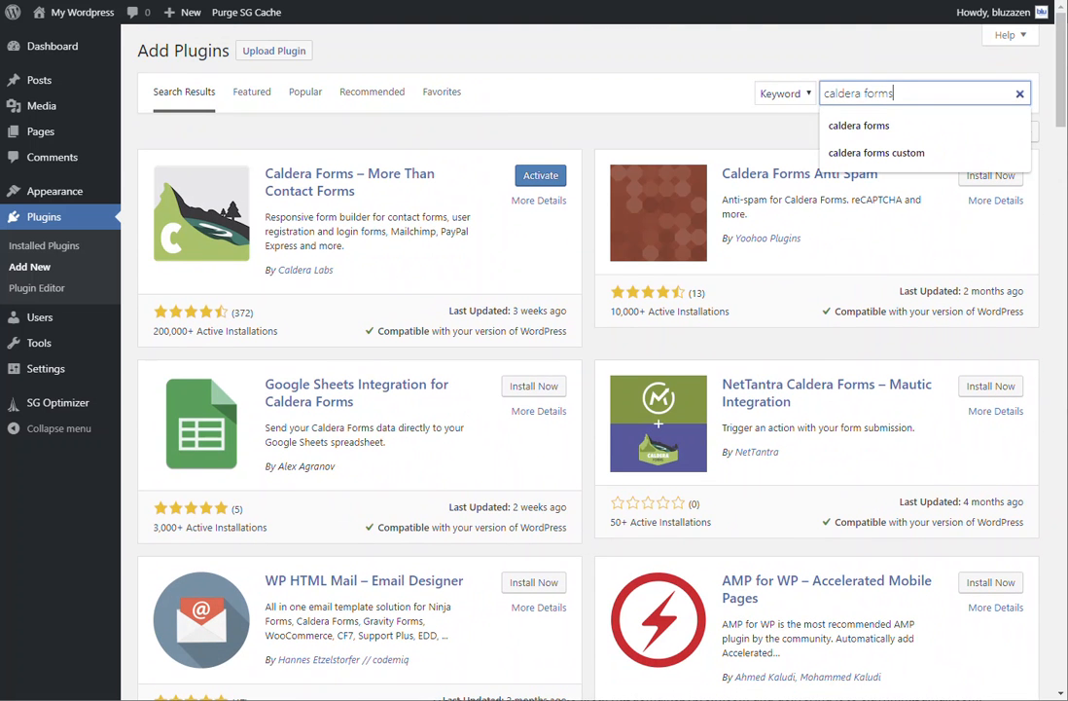
key("BackSpace")
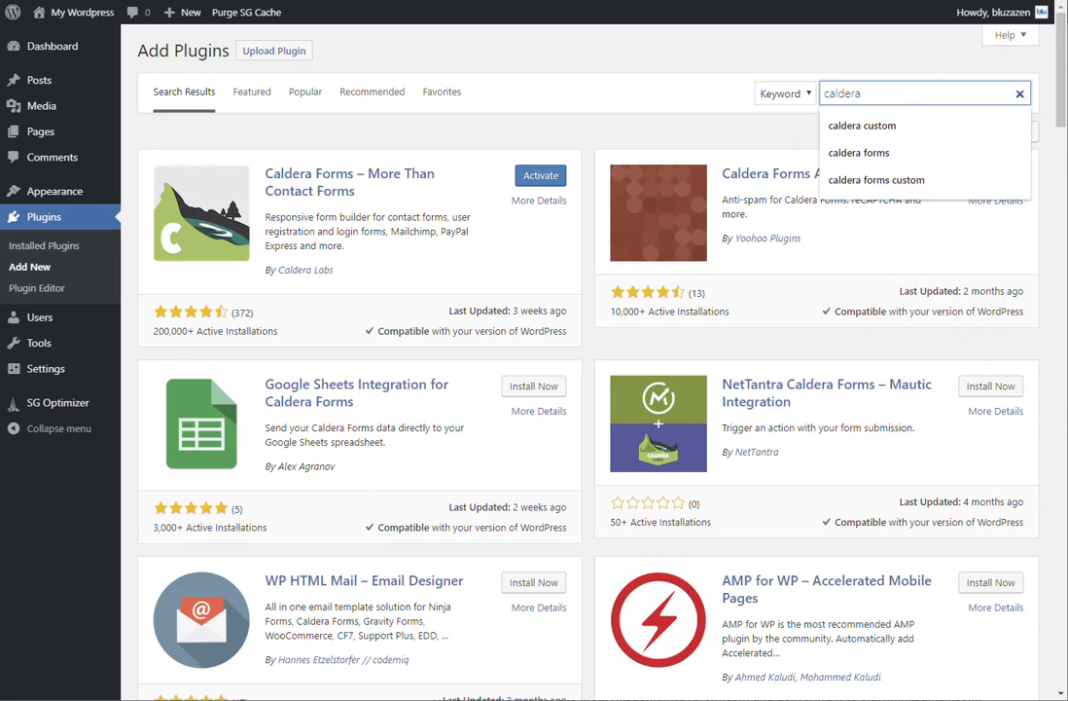
key("Return")
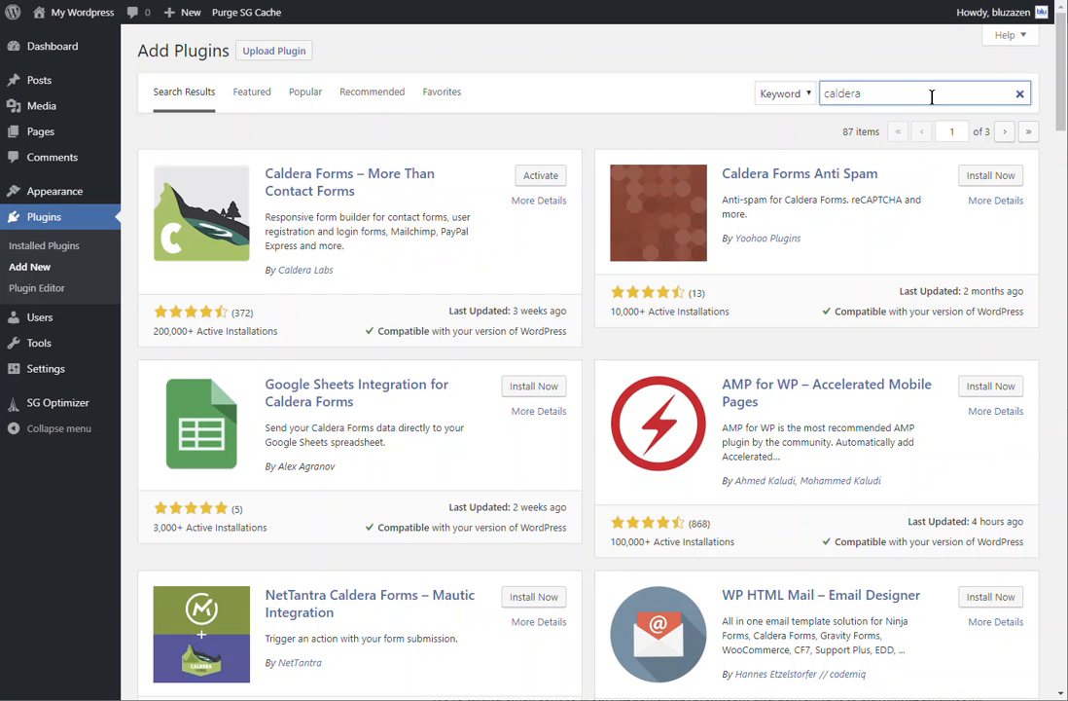
scroll(551, 267, "down", 1)
scroll(548, 267, "up", 1)
scroll(548, 265, "down", 1)
scroll(548, 261, "down", 10)
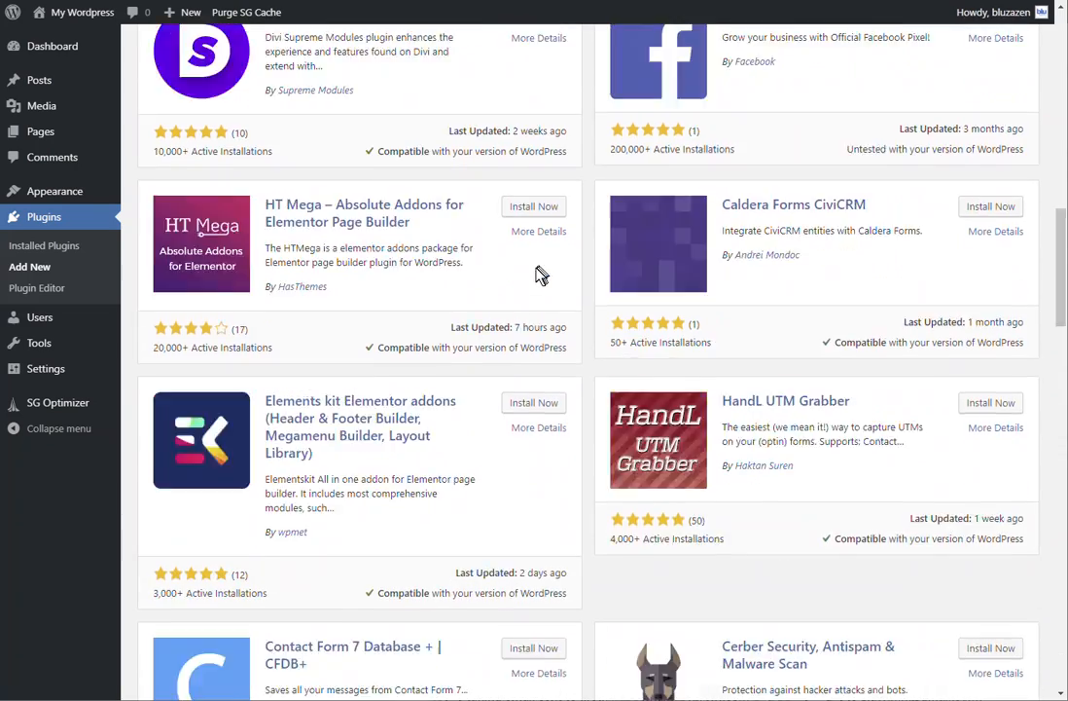
scroll(542, 276, "down", 7)
scroll(383, 251, "down", 2)
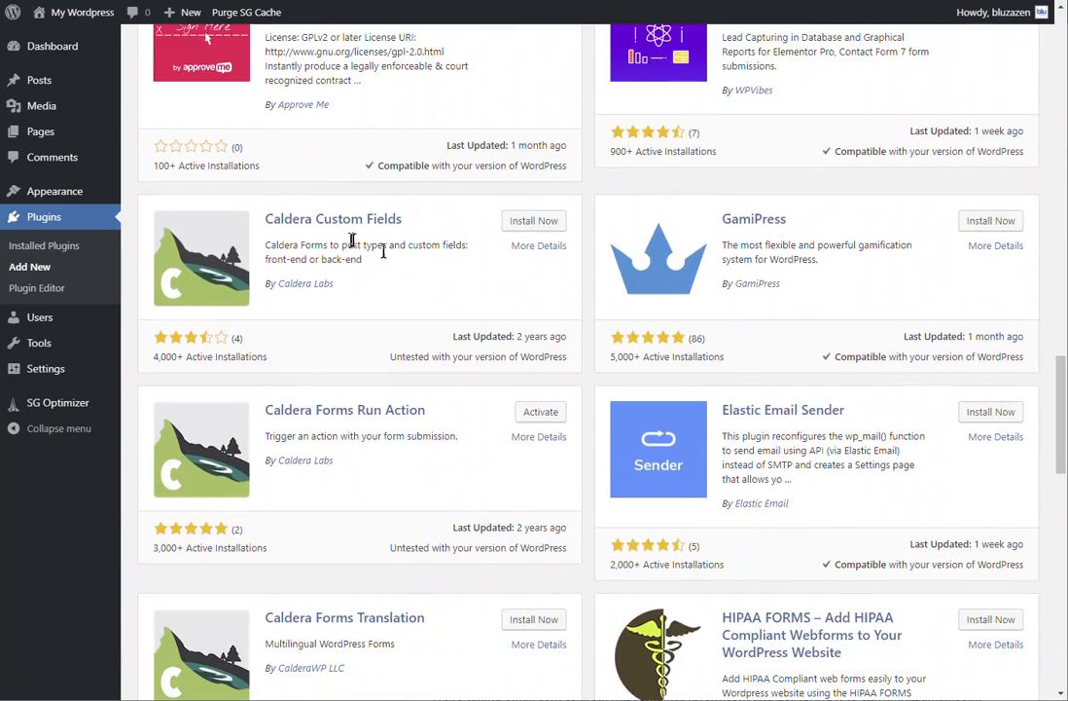
left_click(528, 224)
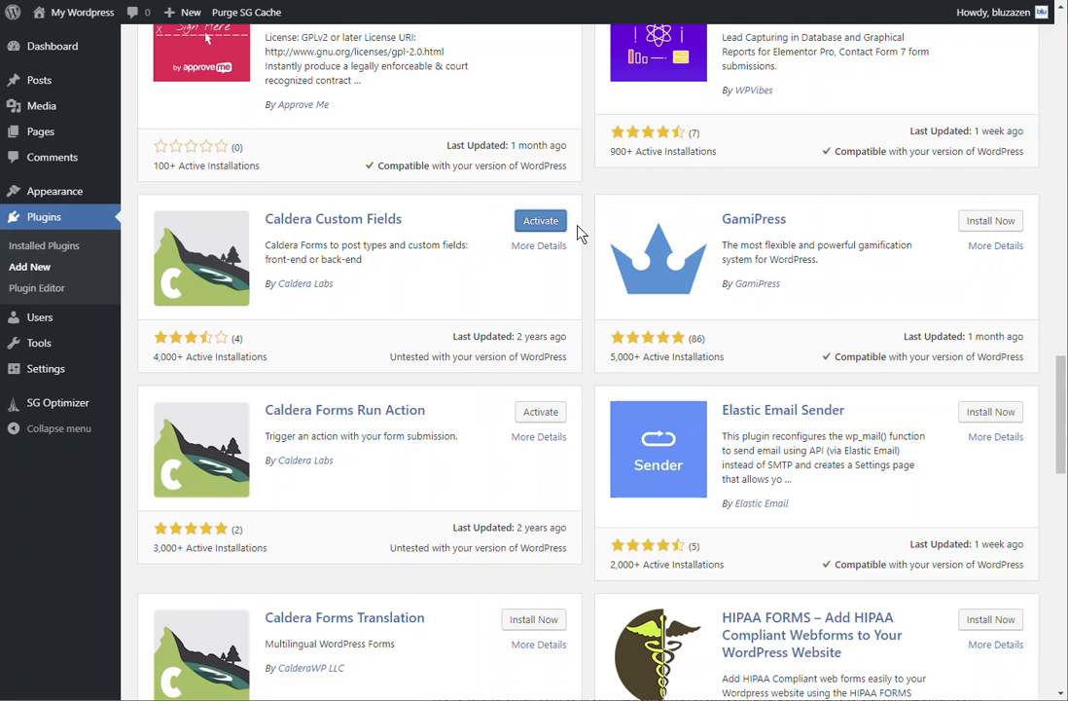
- Open the list of installed plugins to review the newly added ones
scroll(579, 231, "up", 10)
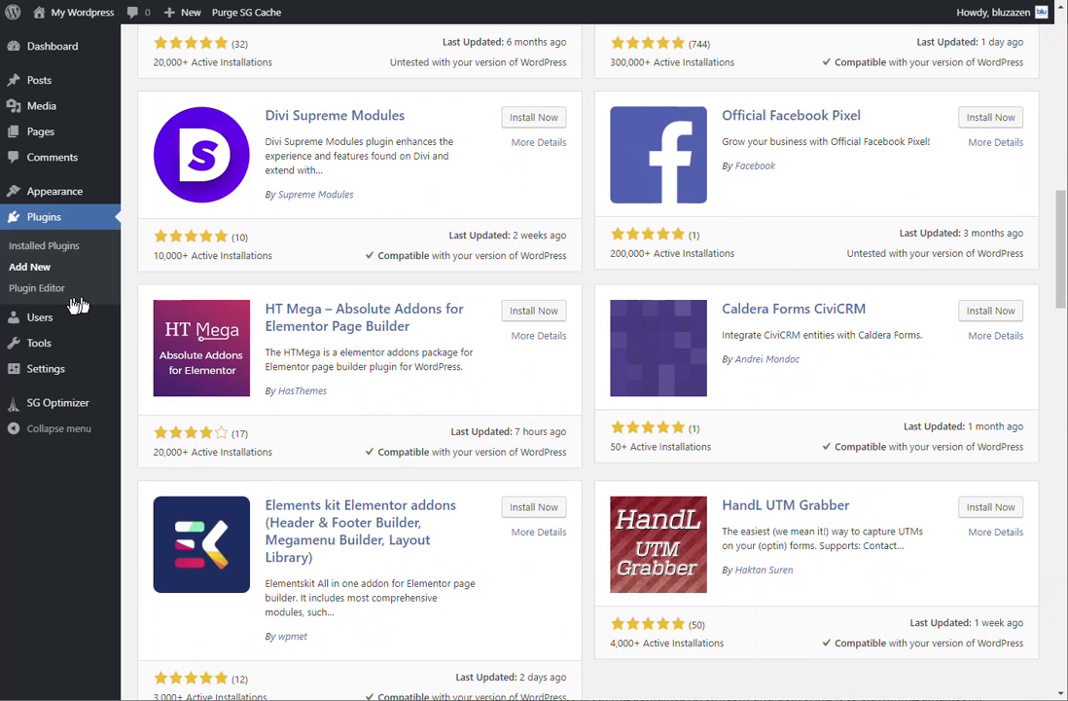
left_click(39, 254)
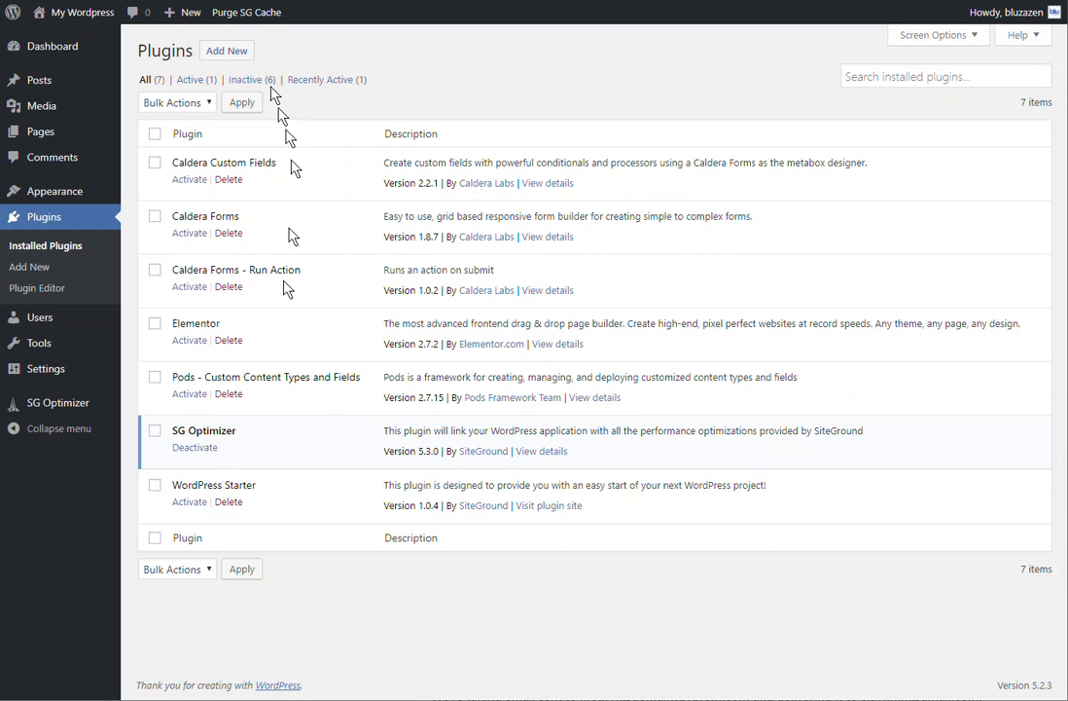
- Open the page for adding new plugins and search the plugin directory for "updraft"
left_click(245, 51)
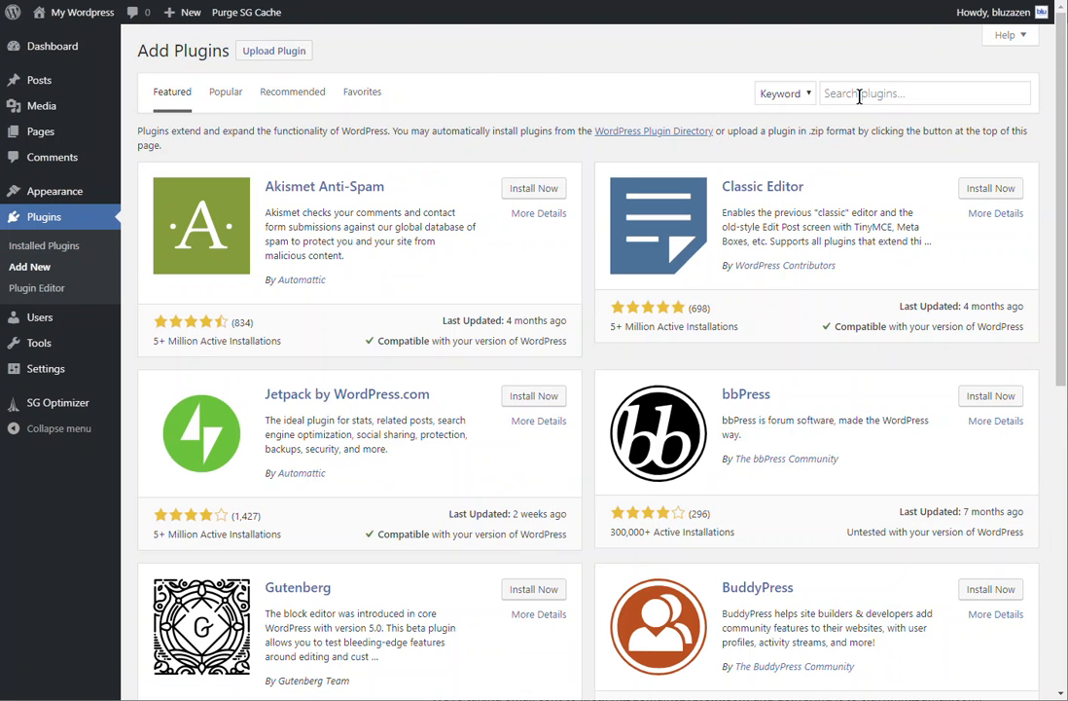
left_click(859, 95)
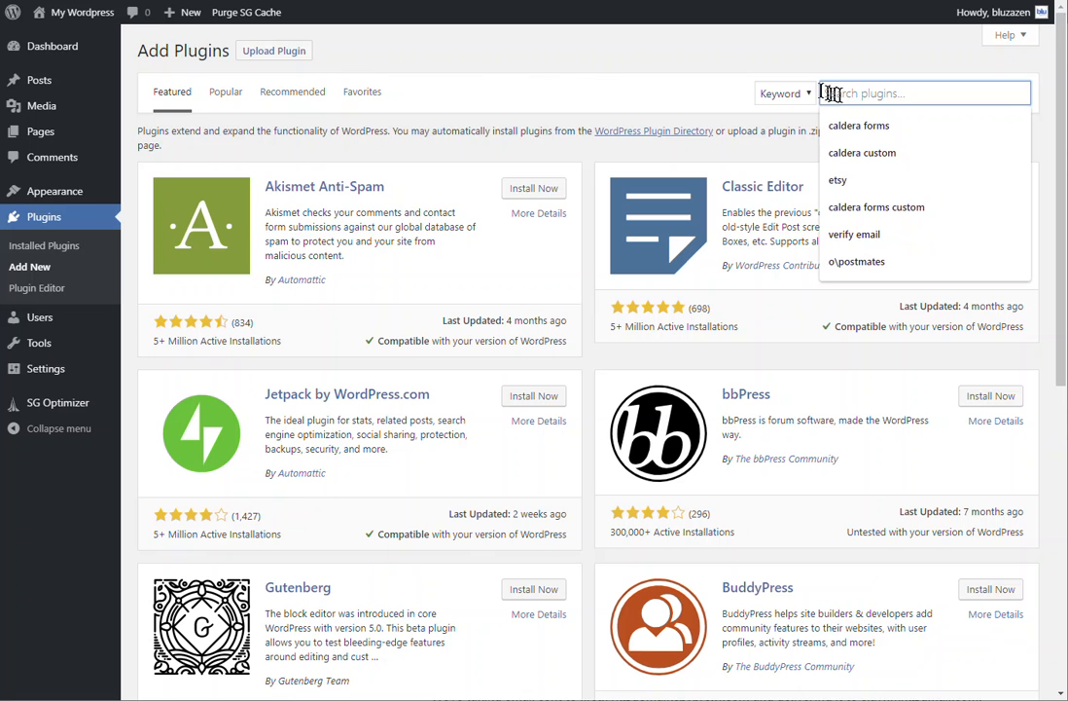
type("updr")
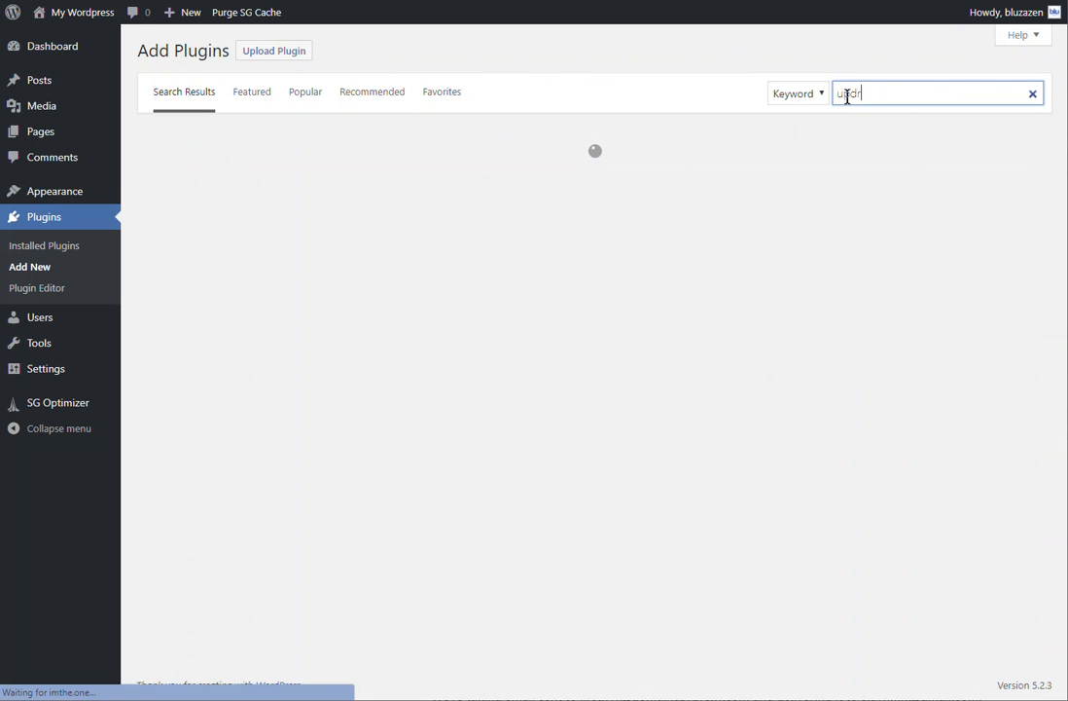
type("aft")
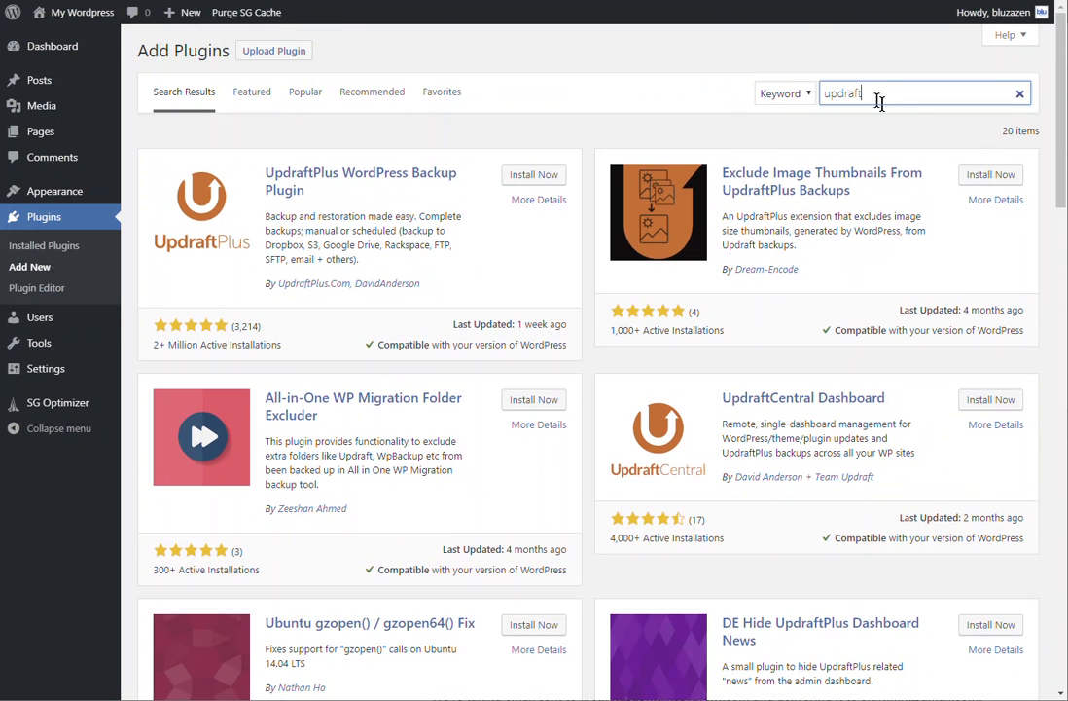
- Search the plugin directory for "snippets" and look through the results for a suitable code snippet plugin
left_click_drag(875, 97, 805, 105)
type("snippets")
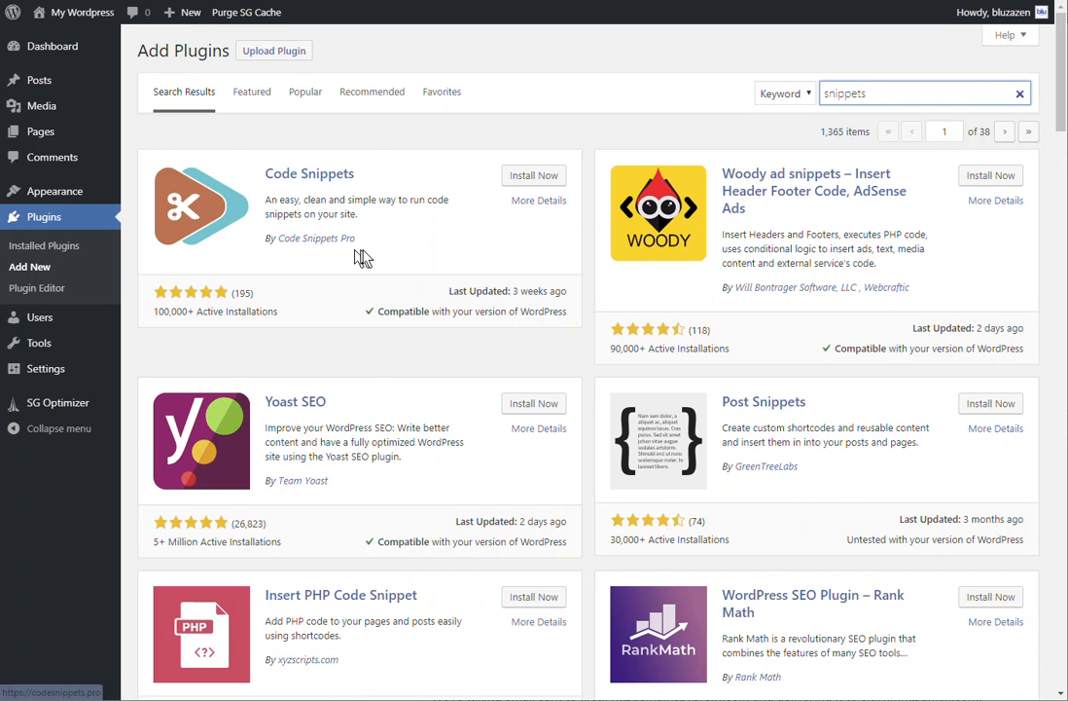
scroll(492, 243, "down", 5)
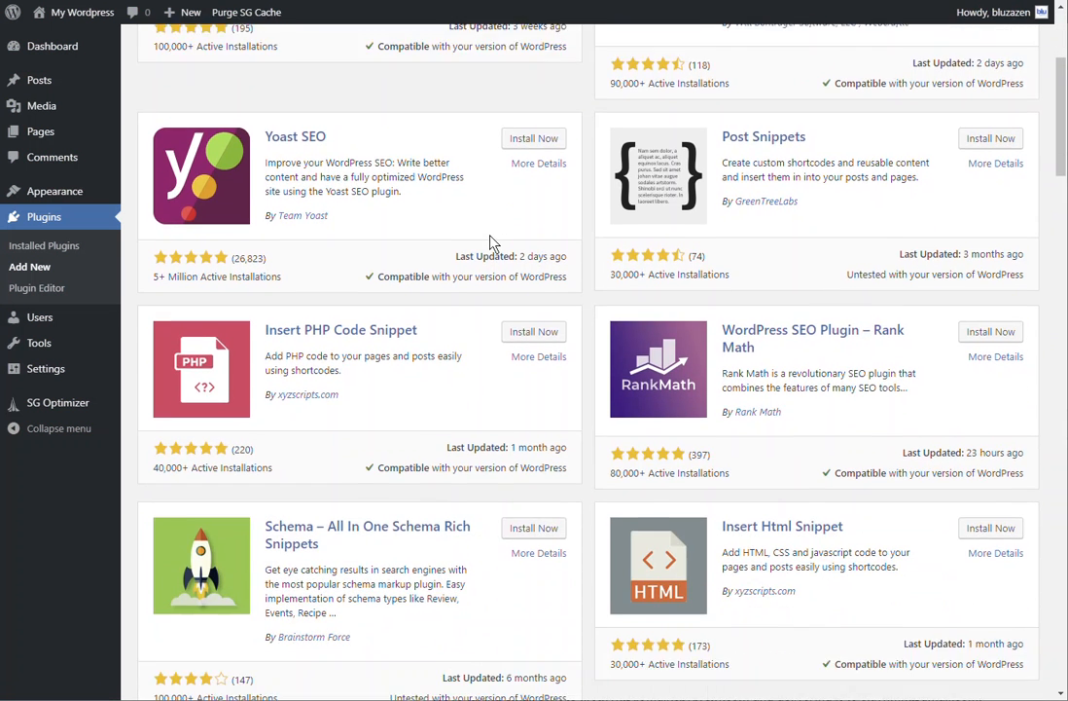
scroll(491, 244, "down", 3)
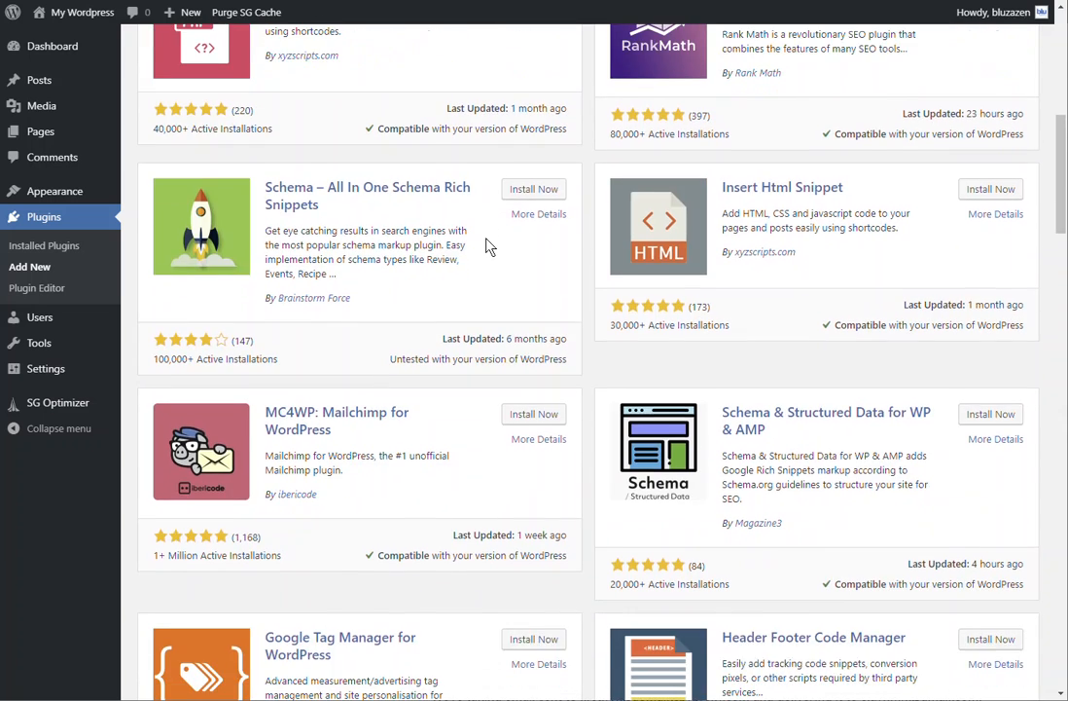
scroll(489, 247, "down", 5)
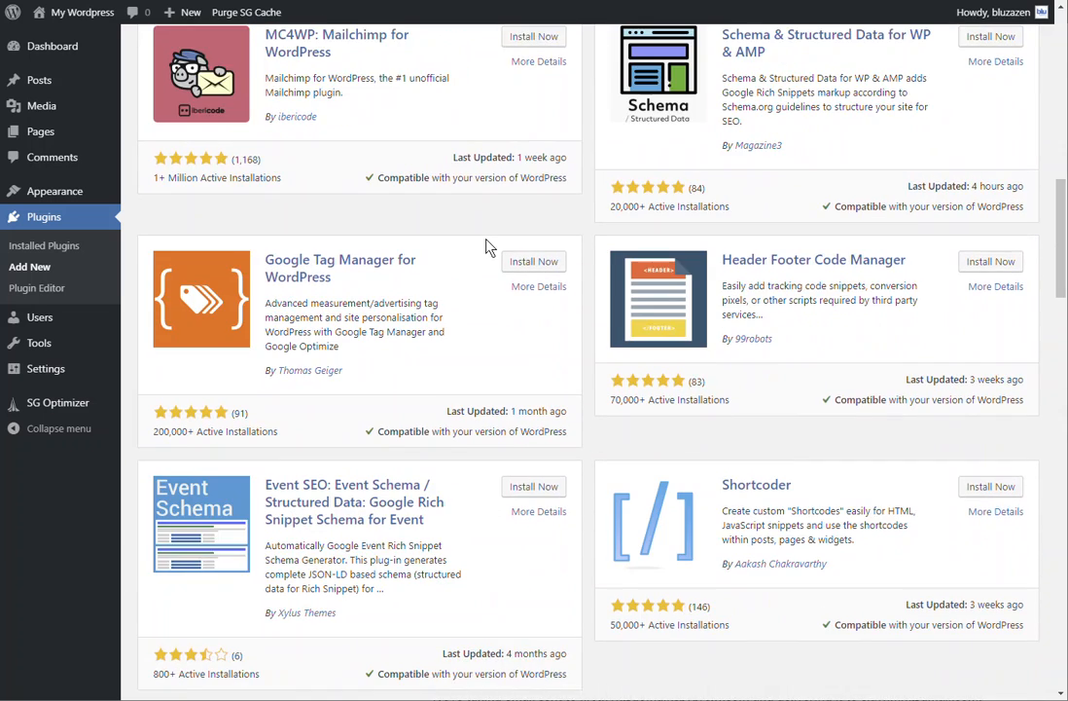
scroll(489, 246, "down", 1)
scroll(489, 246, "down", 8)
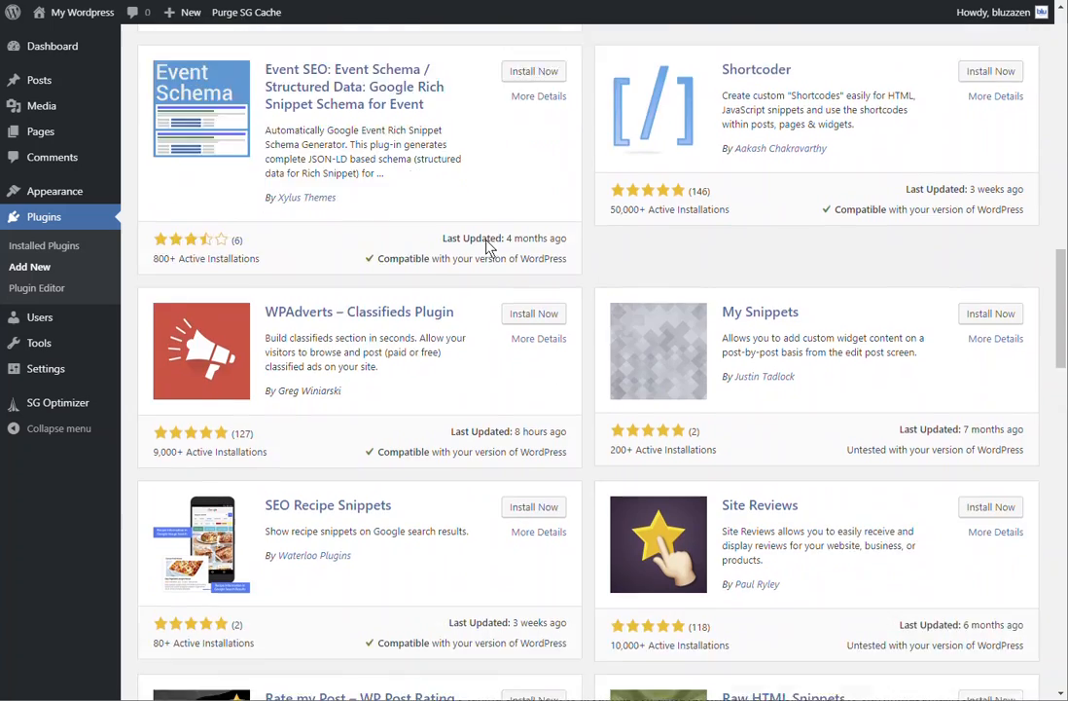
scroll(489, 251, "down", 4)
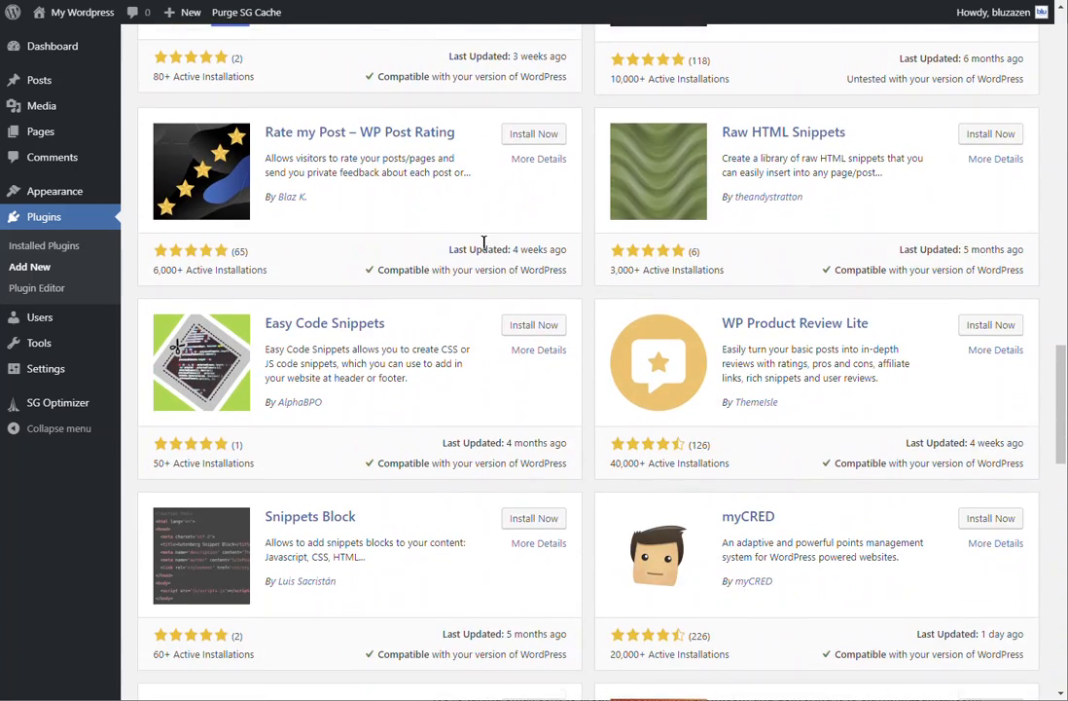
scroll(484, 242, "down", 5)
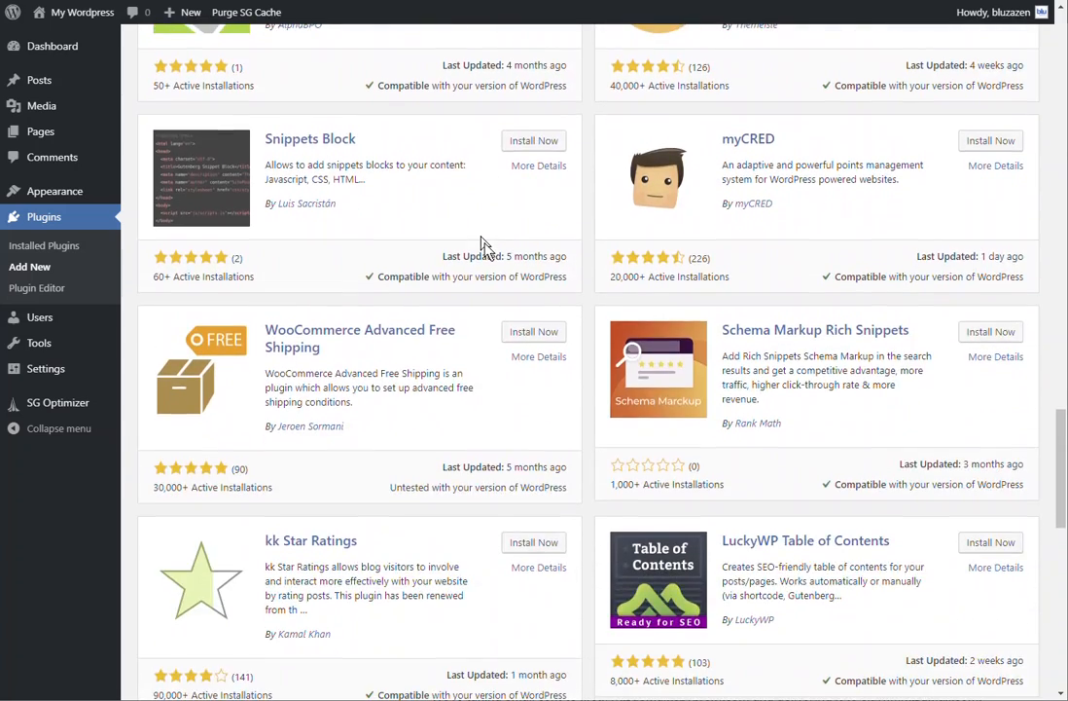
scroll(483, 243, "up", 18)
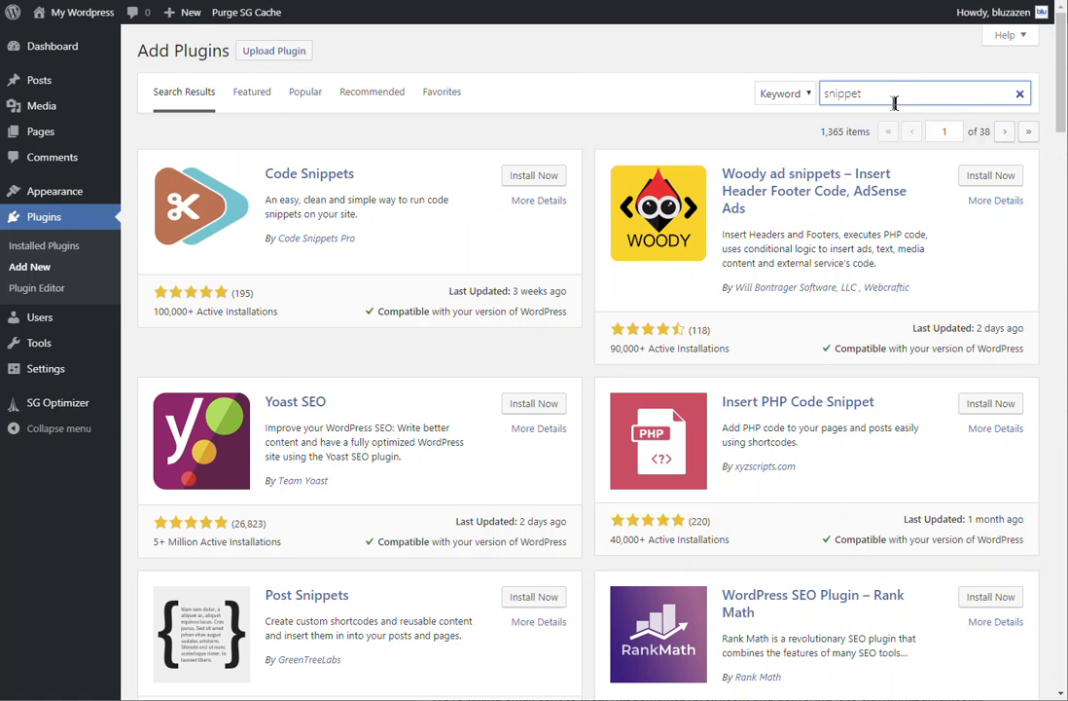
- Narrow the plugin search to "code snippet" and look through those results
double_click(876, 95)
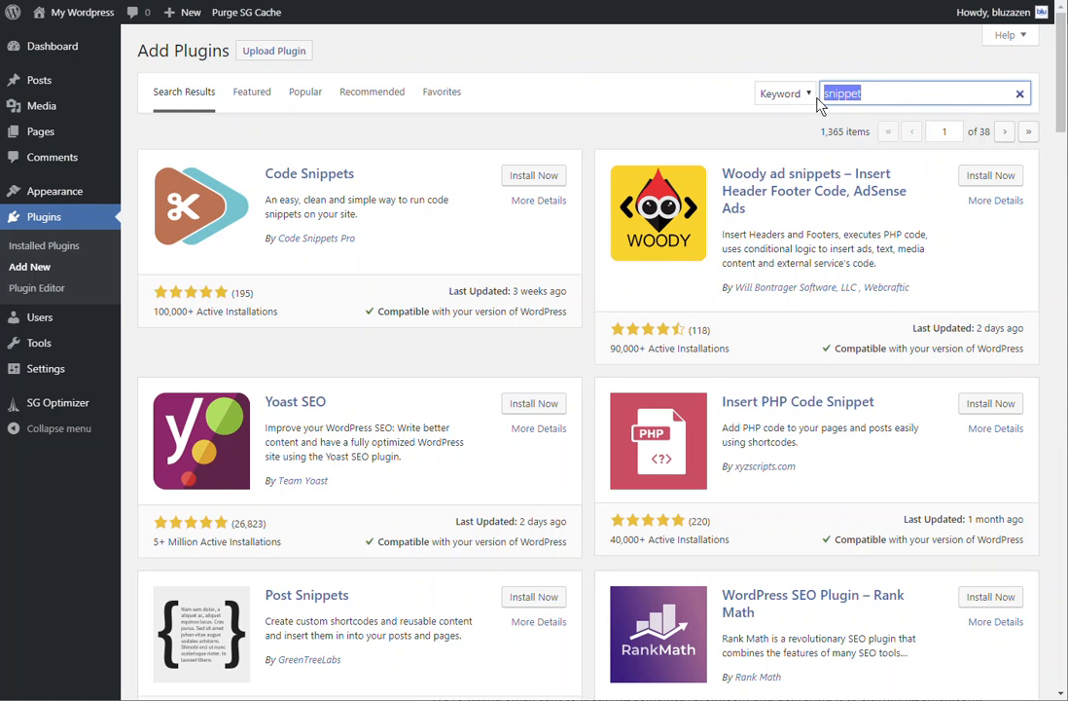
type("code")
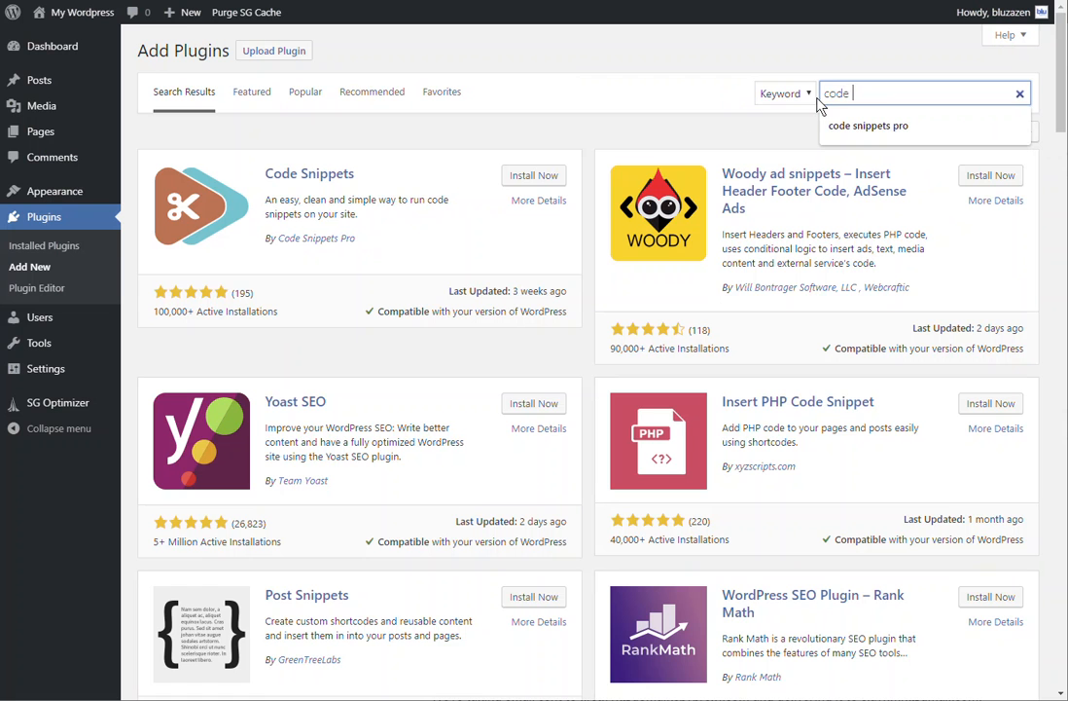
type(" snippet")
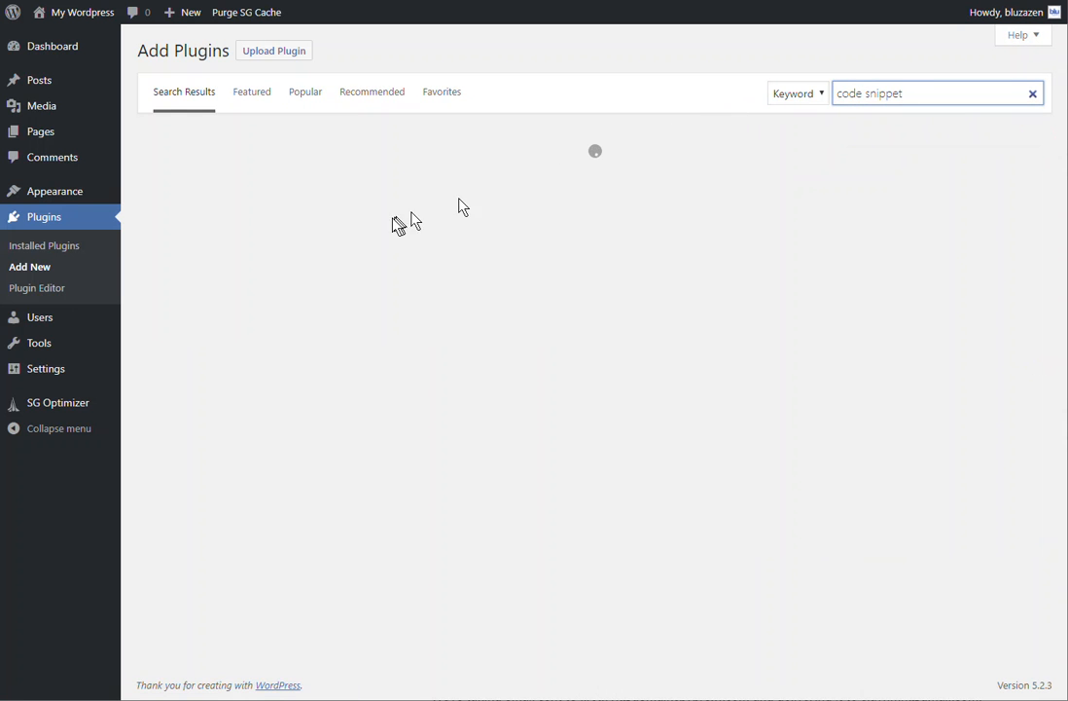
scroll(395, 225, "down", 8)
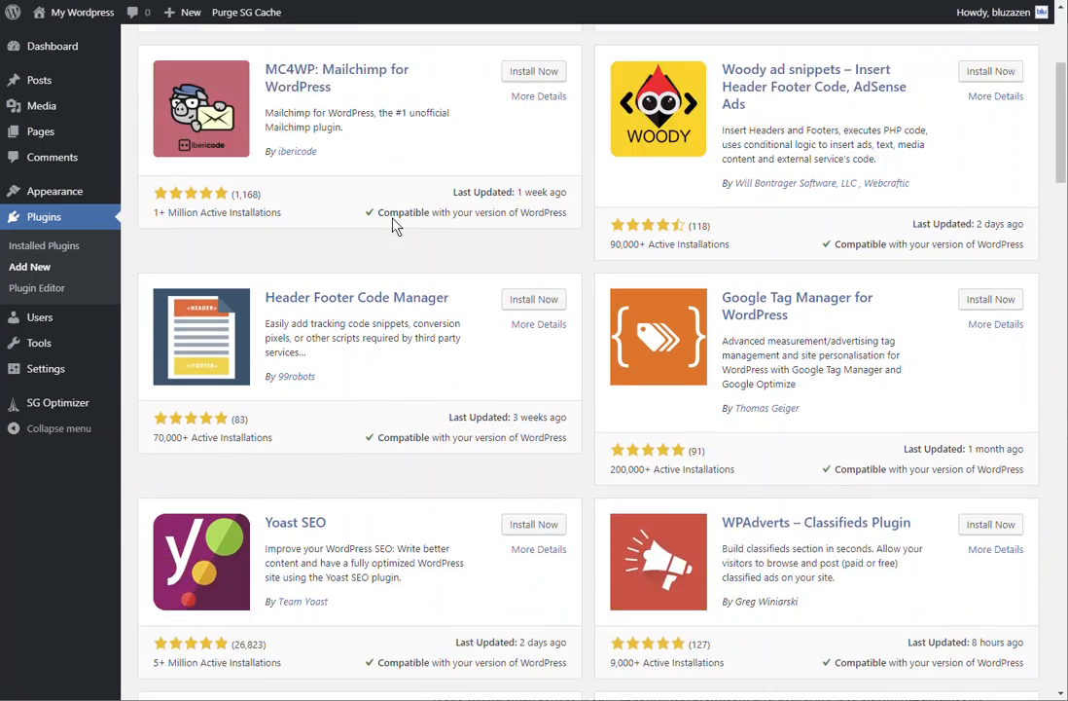
scroll(394, 231, "down", 3)
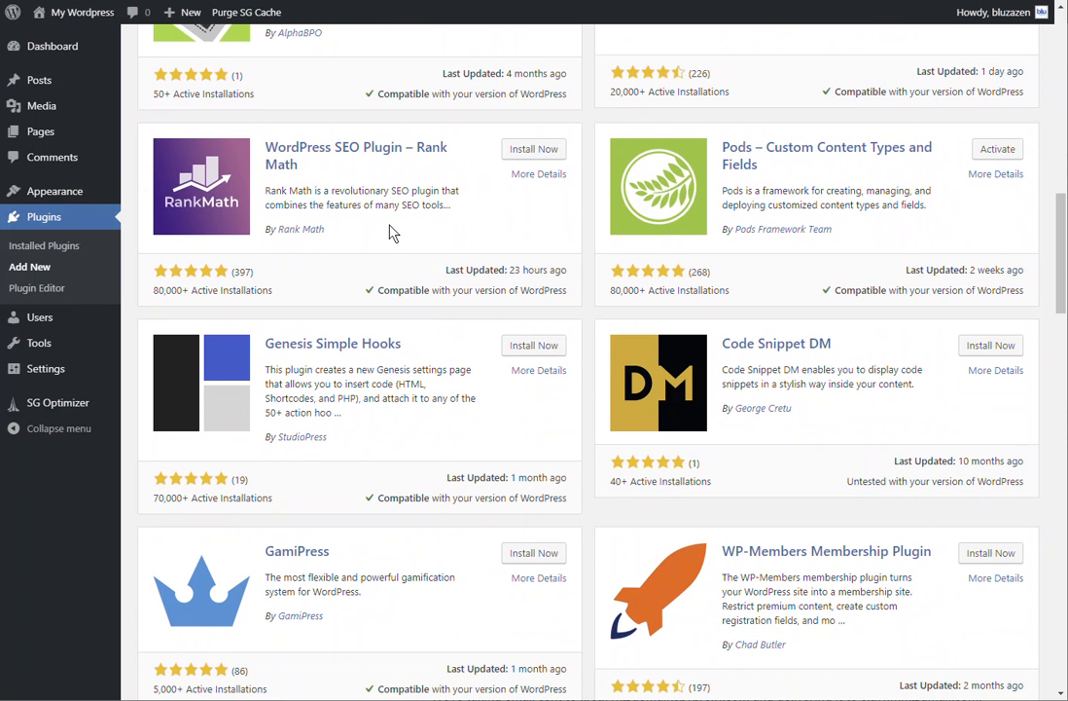
scroll(392, 232, "down", 6)
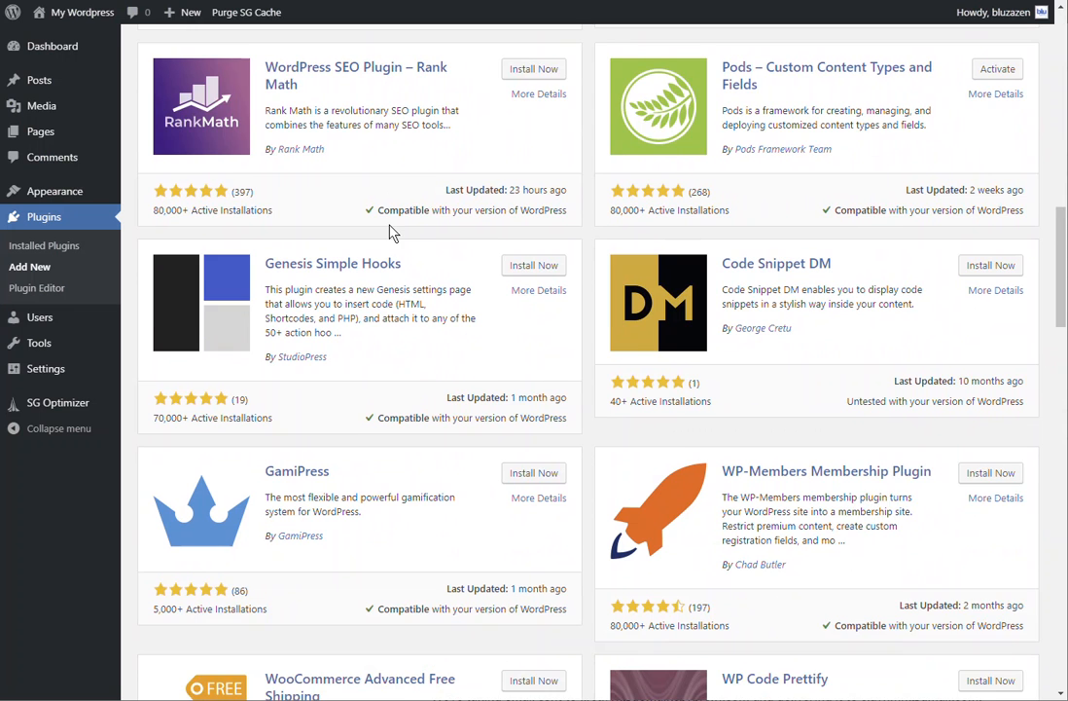
scroll(392, 234, "down", 3)
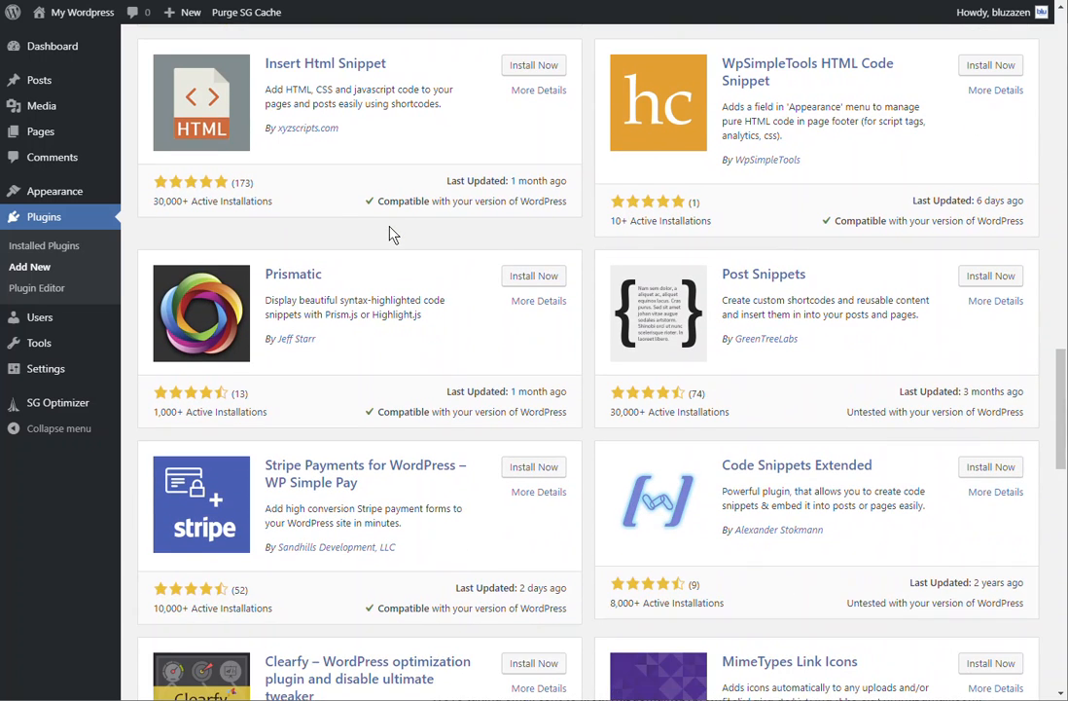
scroll(392, 234, "down", 5)
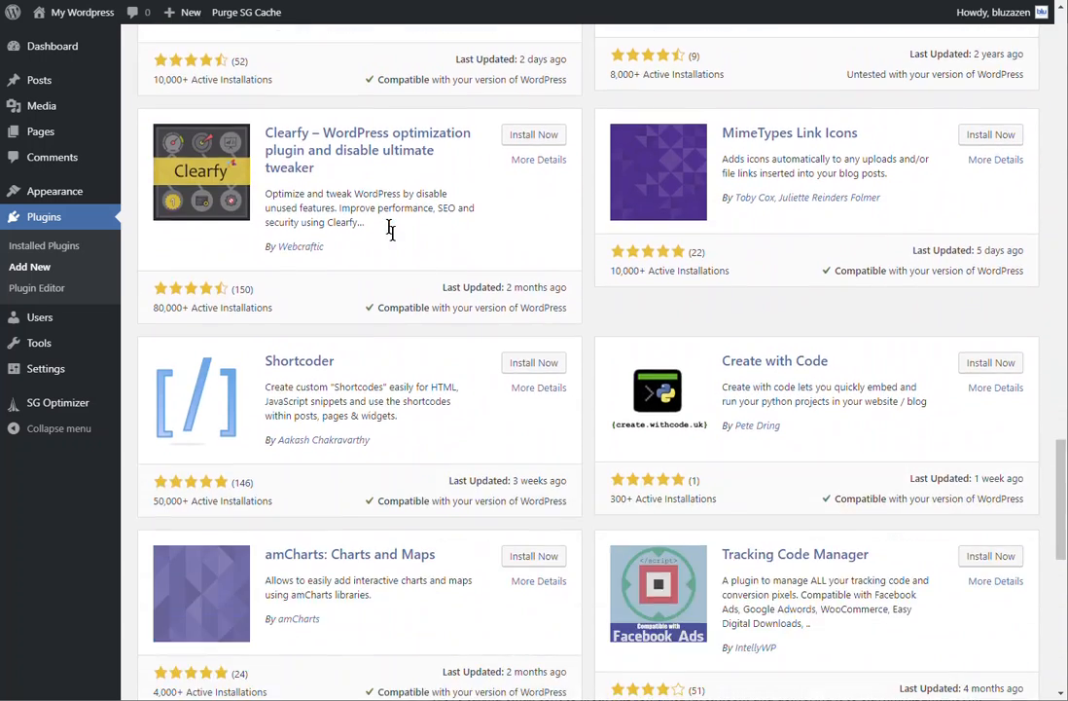
scroll(389, 231, "down", 4)
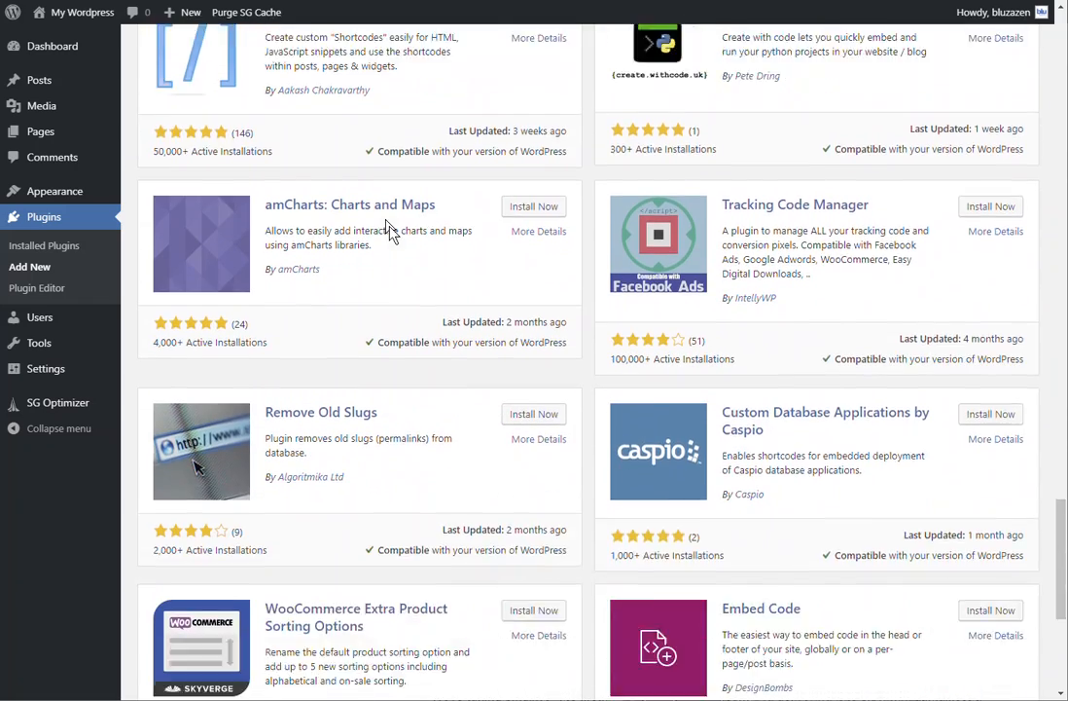
scroll(389, 230, "down", 2)
scroll(389, 230, "up", 20)
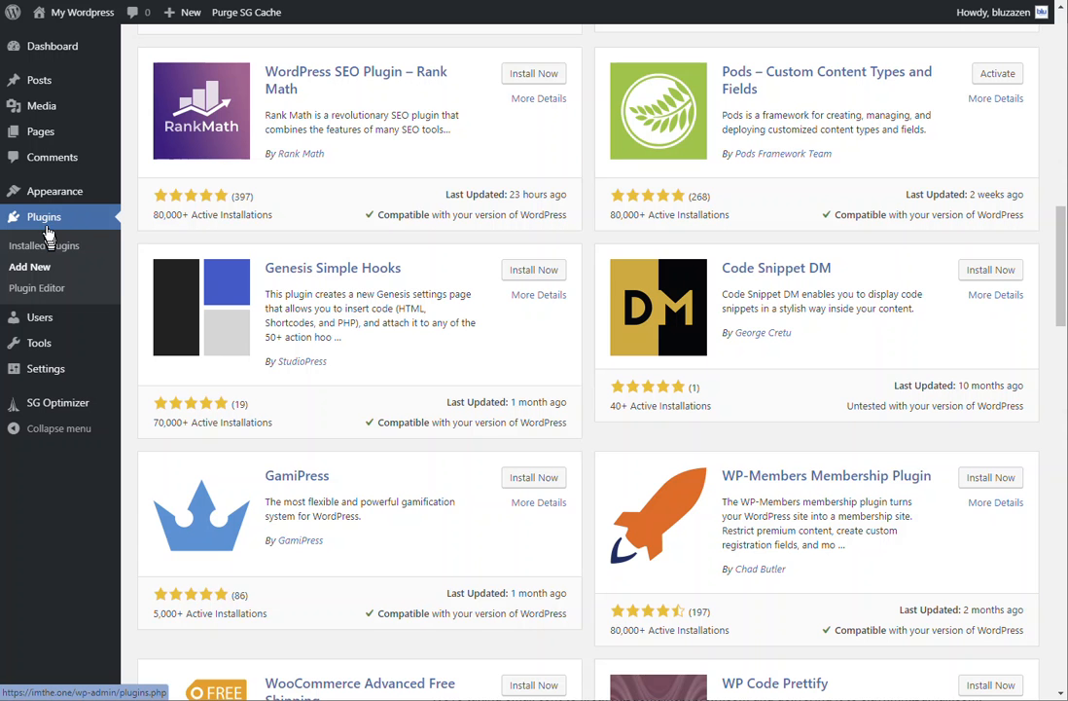
scroll(322, 231, "up", 12)
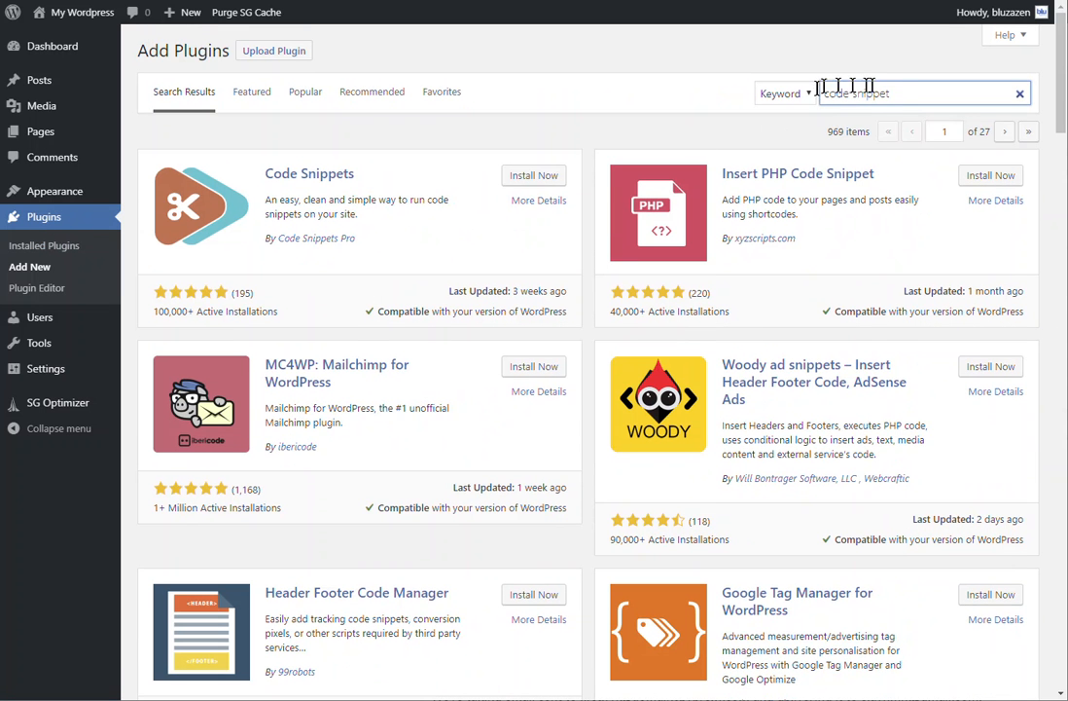
- Search the plugins for "ultimate member" and install Ultimate Member – User Profile & Membership Plugin
left_click_drag(890, 93, 834, 95)
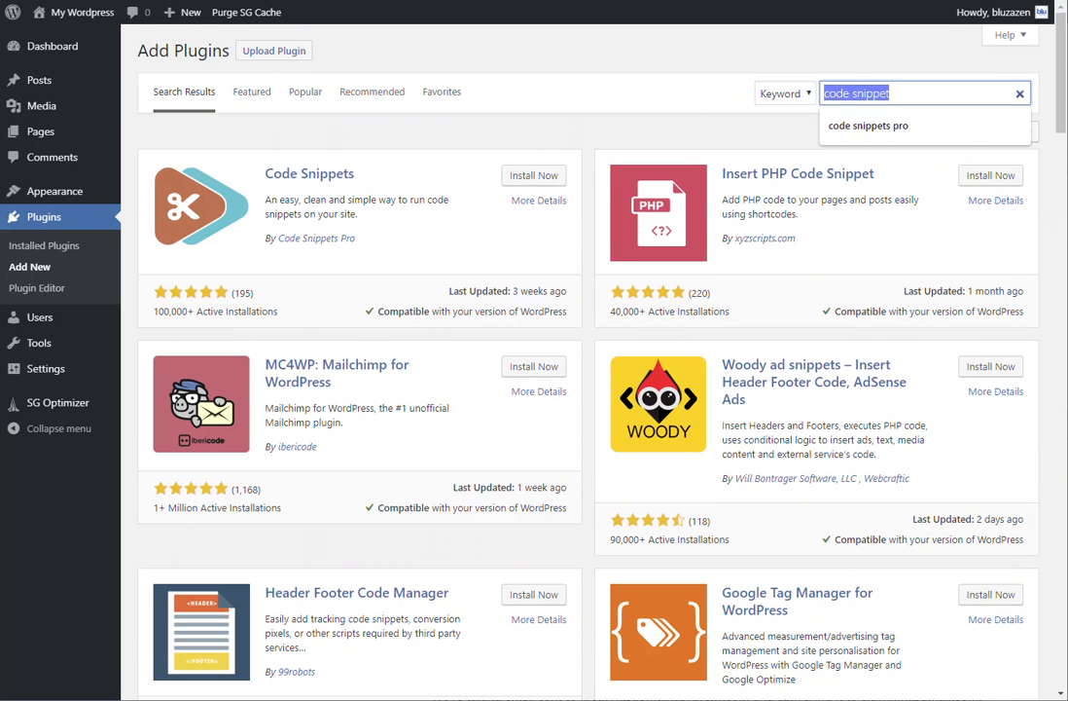
type("ultimate member")
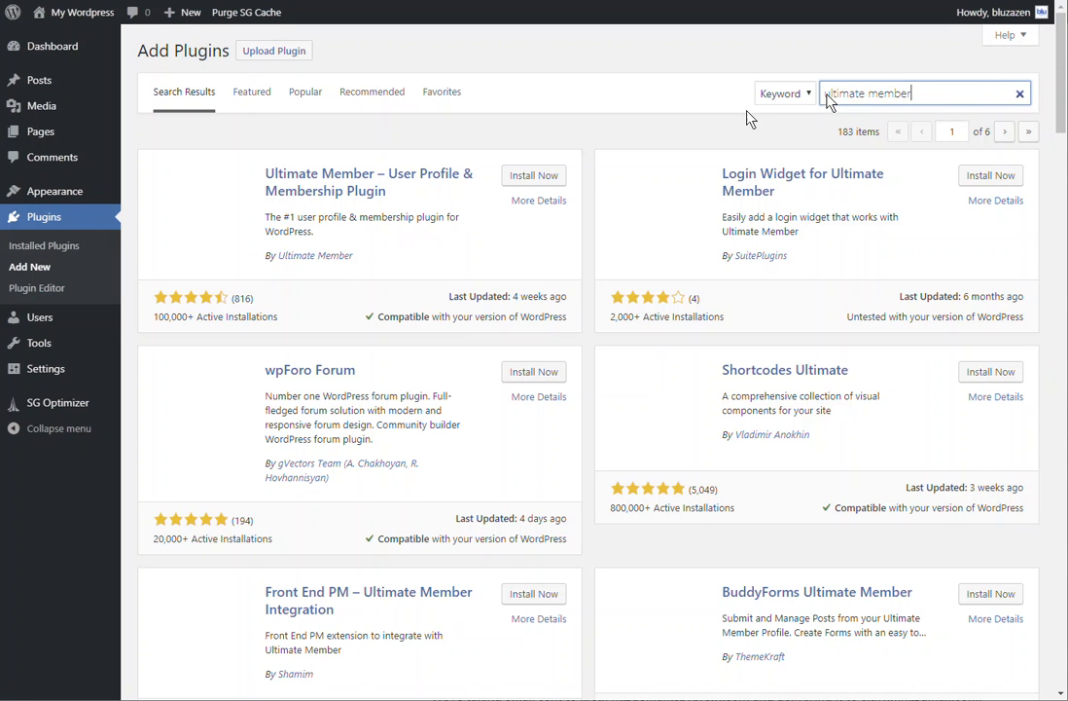
left_click(527, 178)
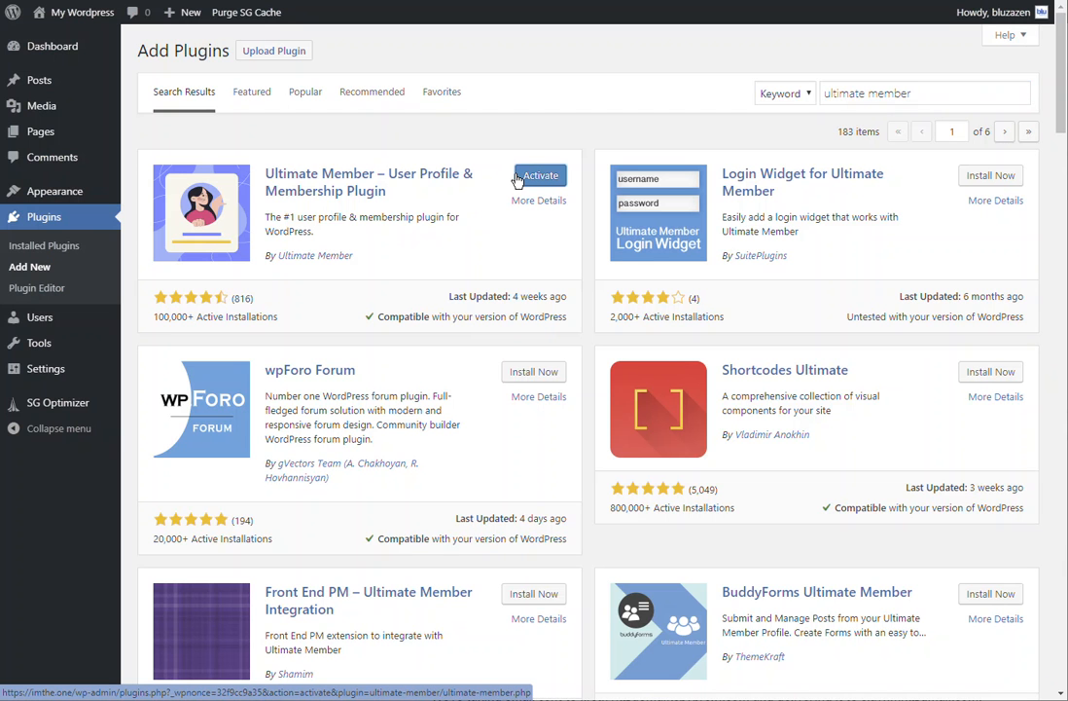
- Open the list of installed plugins and review all entries, including Ultimate Member
left_click(43, 251)
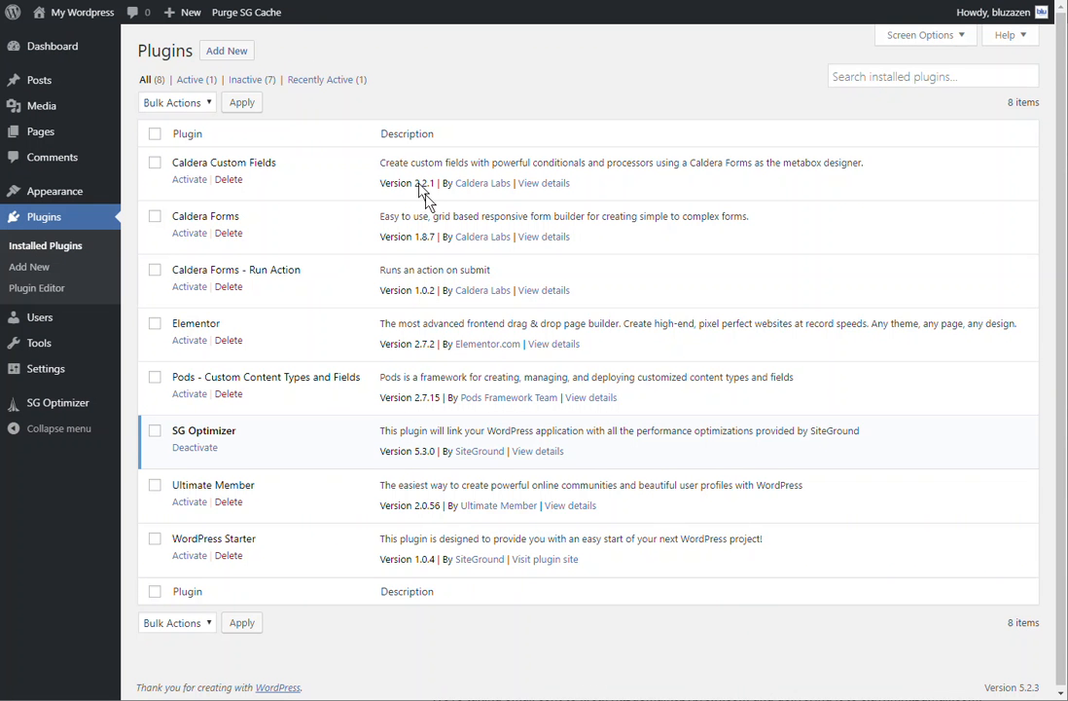
scroll(433, 210, "down", 1)
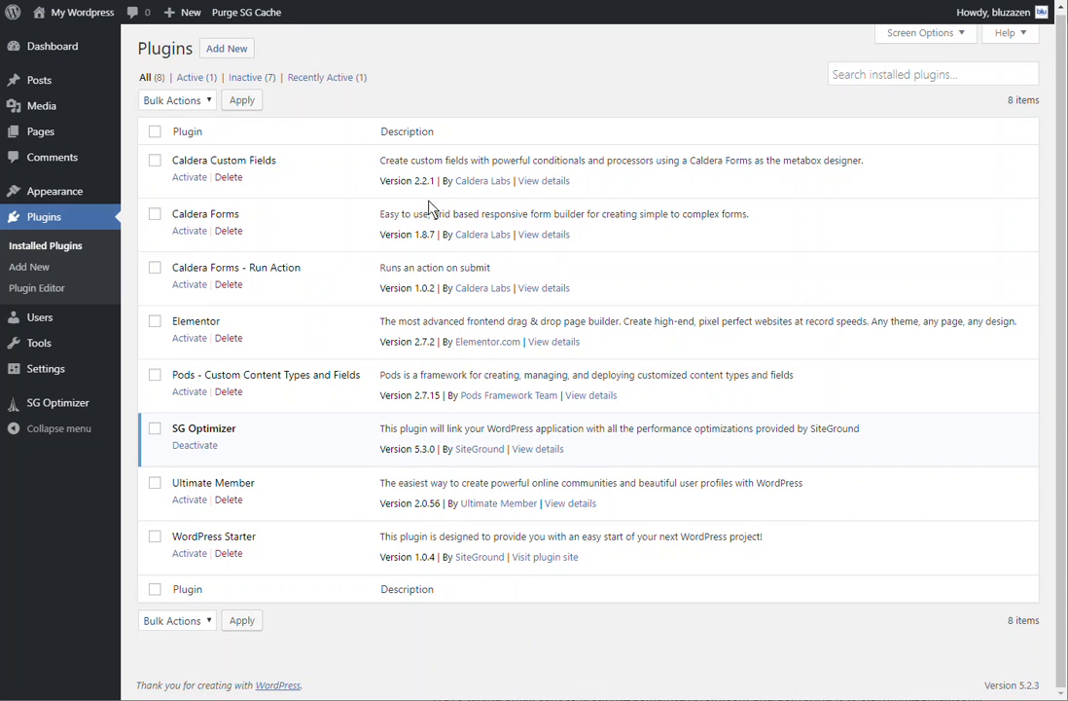
scroll(394, 536, "up", 1)
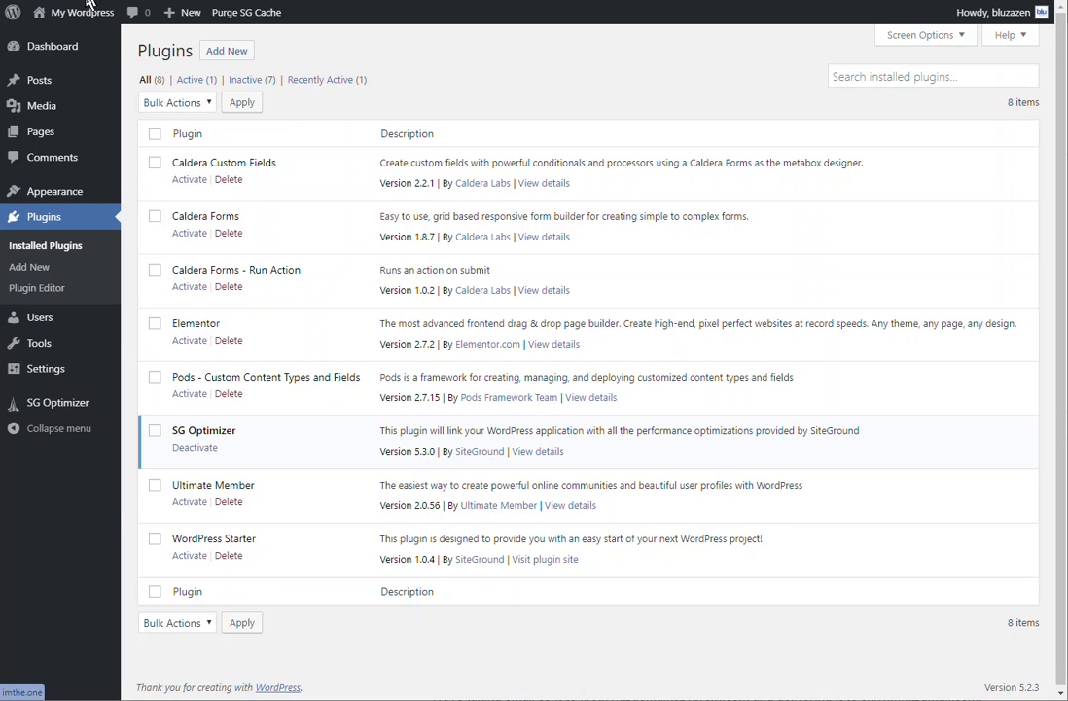
- Open the site's general settings and change the site title to "I'm The One"
mouse_move(35, 378)
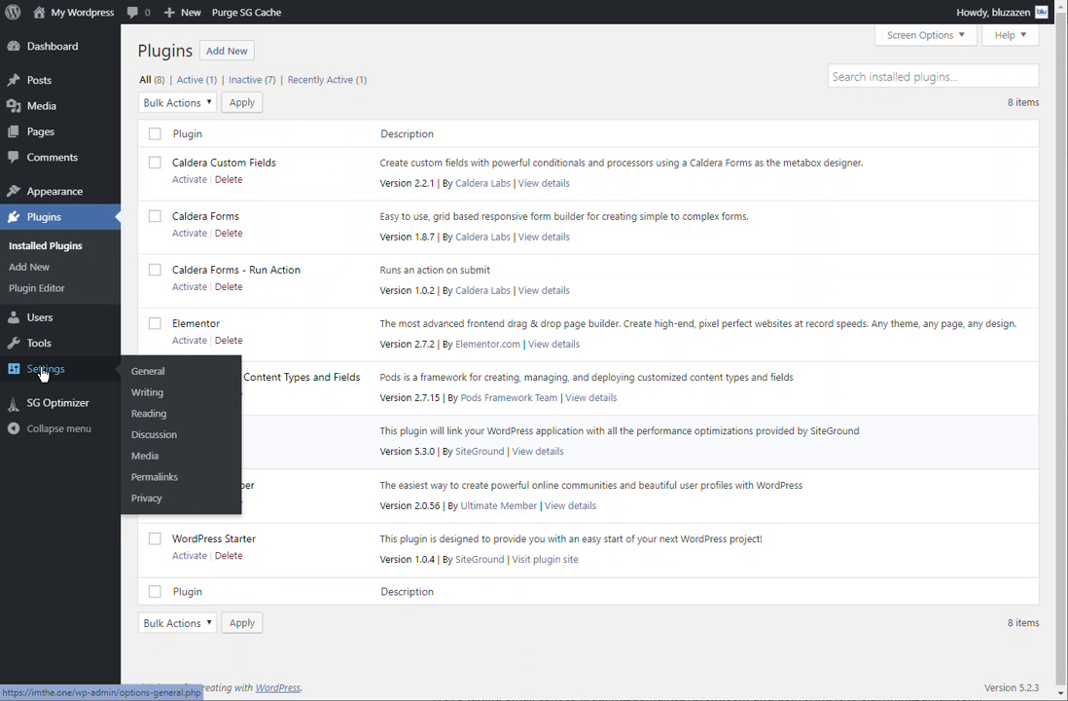
left_click(155, 375)
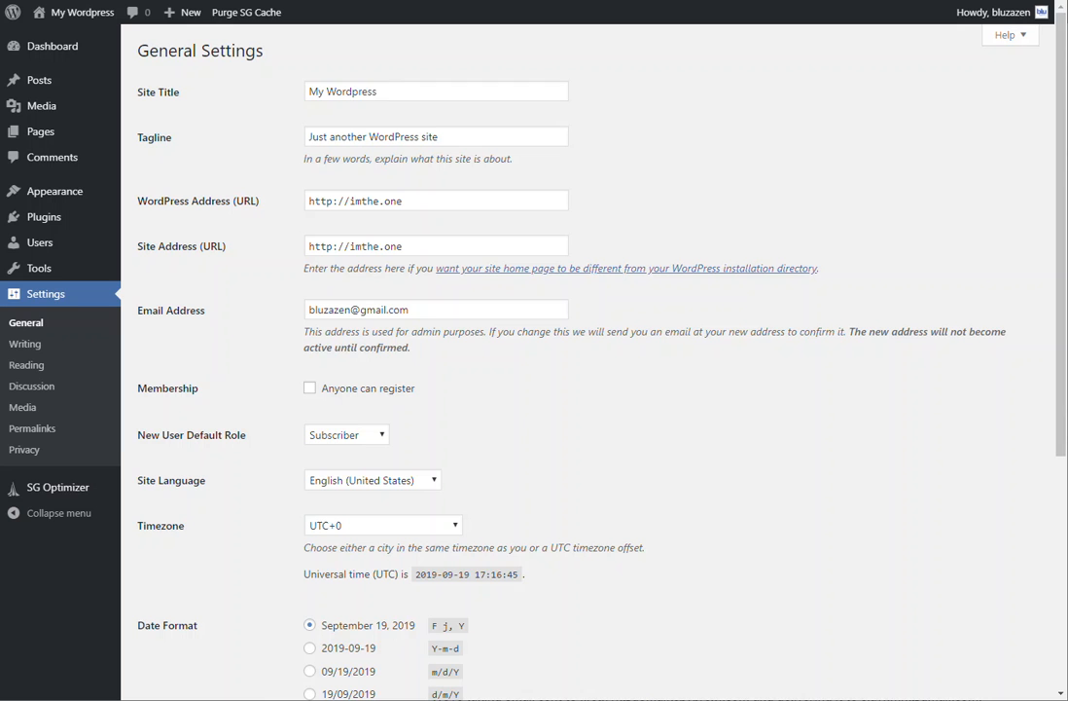
left_click_drag(378, 92, 298, 95)
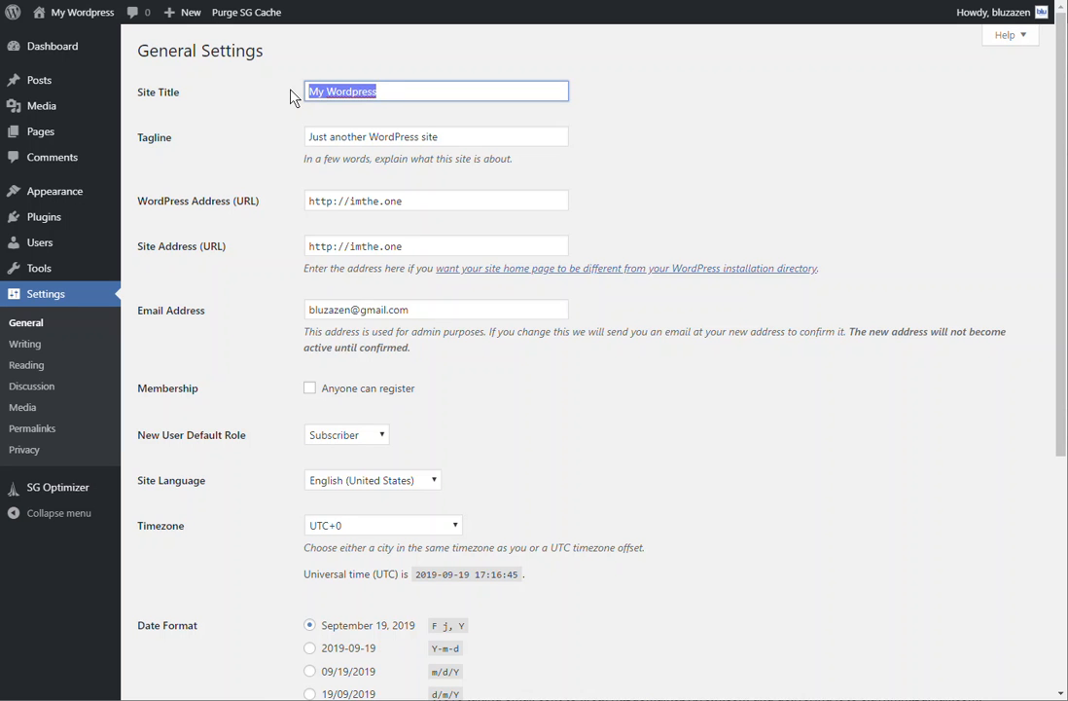
type("Im Th")
key("BackSpace")
key("BackSpace")
key("BackSpace")
key("BackSpace")
type("'m ")
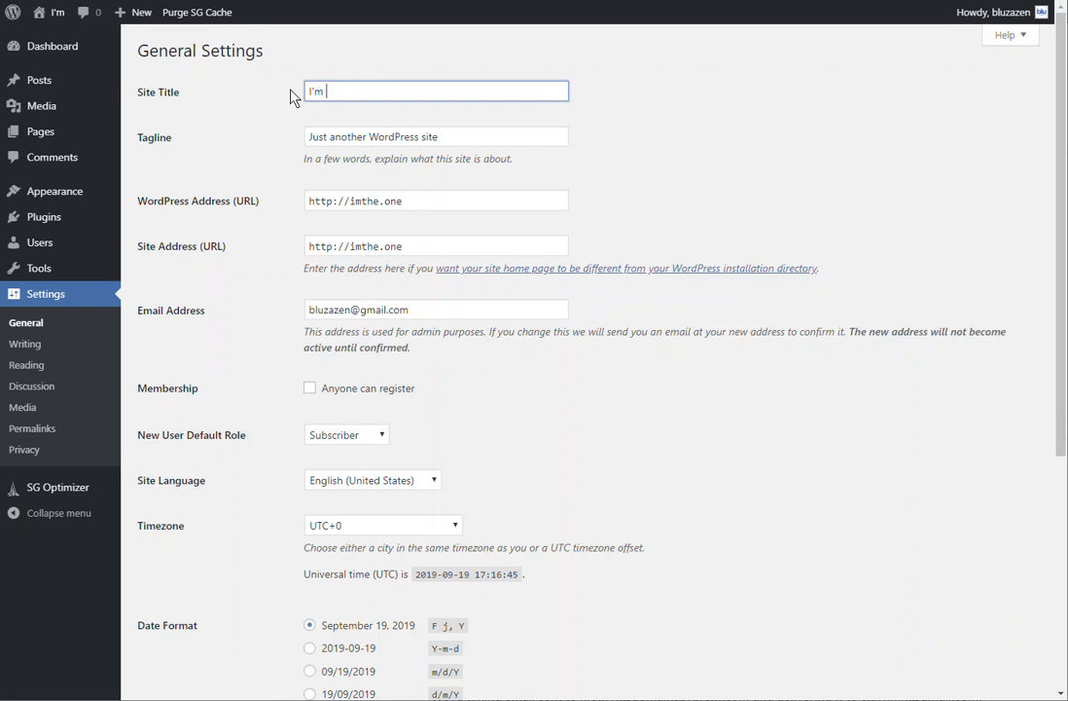
type("The One")
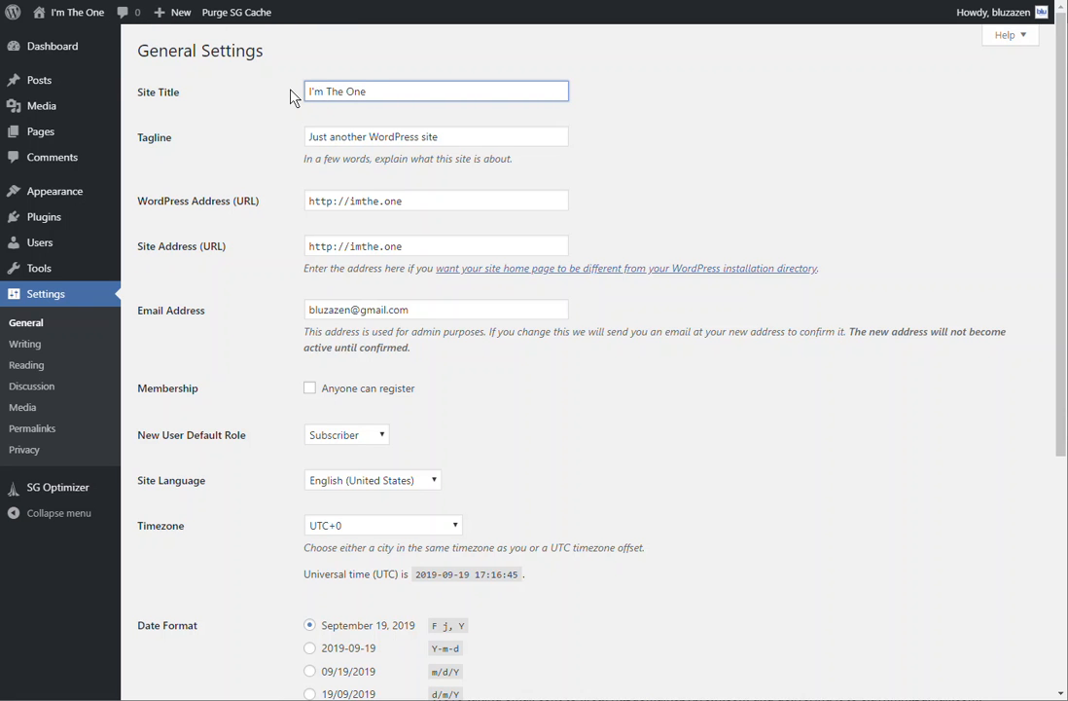
key("Tab")
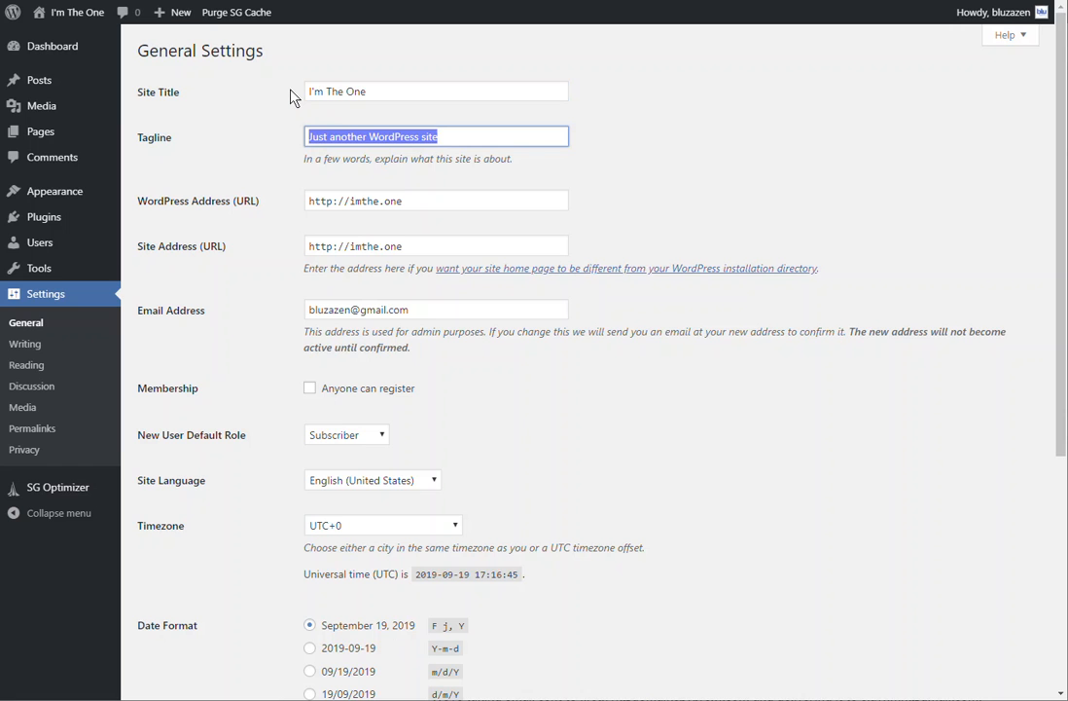
type("Bec")
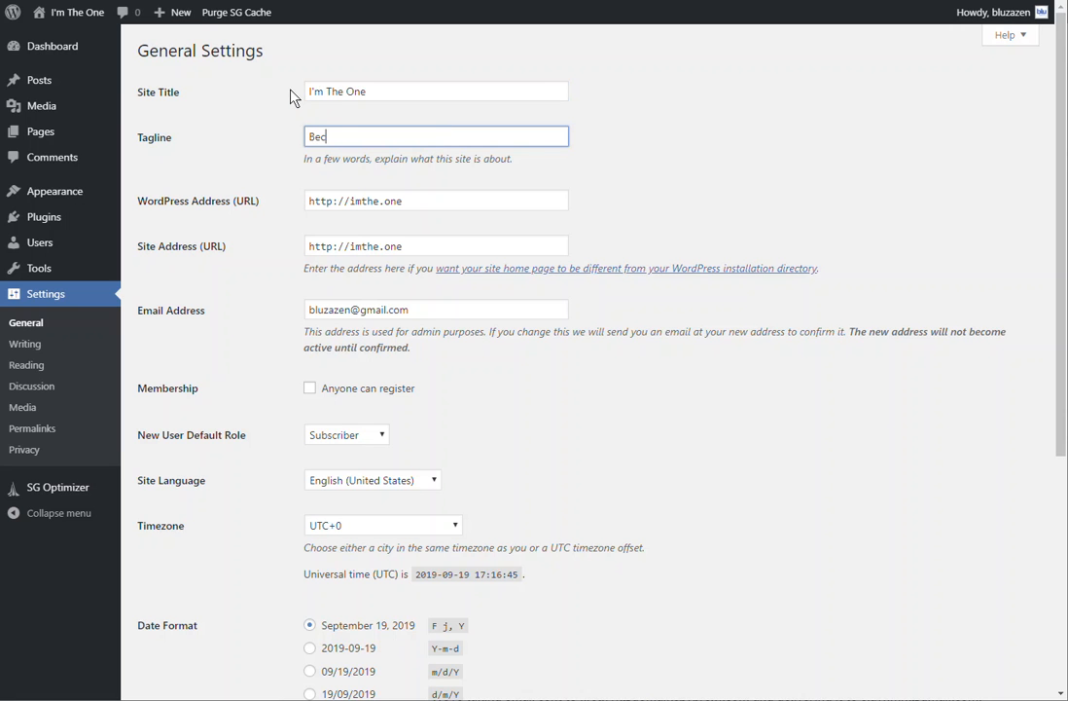
type("ause somebody's gotta do it")
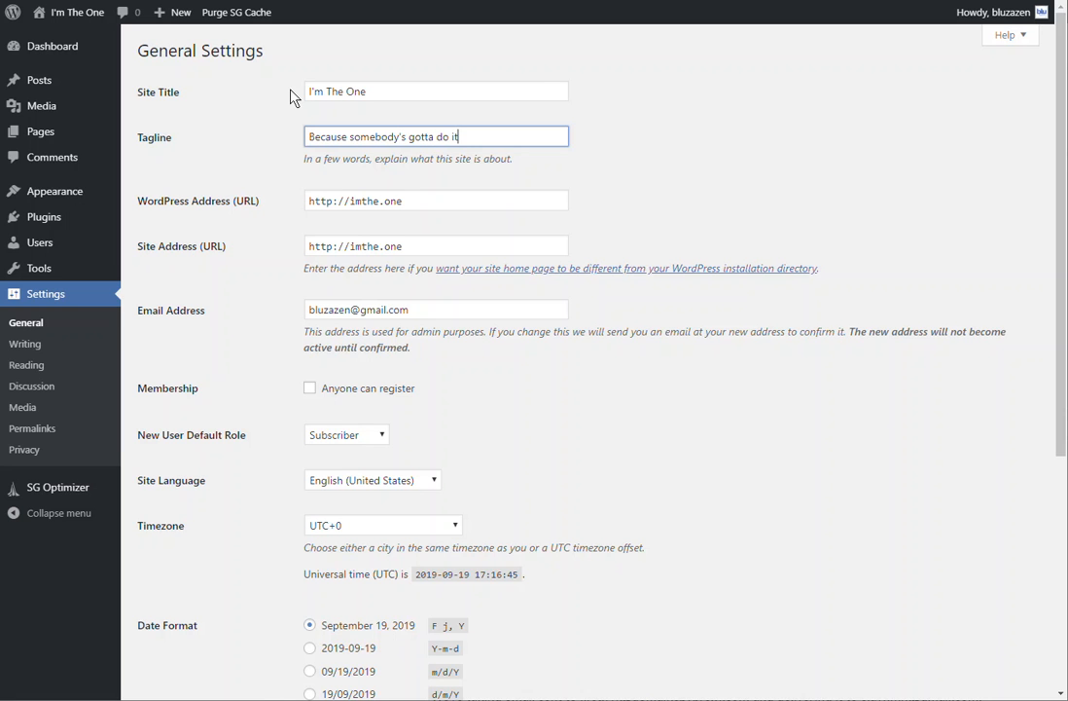
left_click(334, 201)
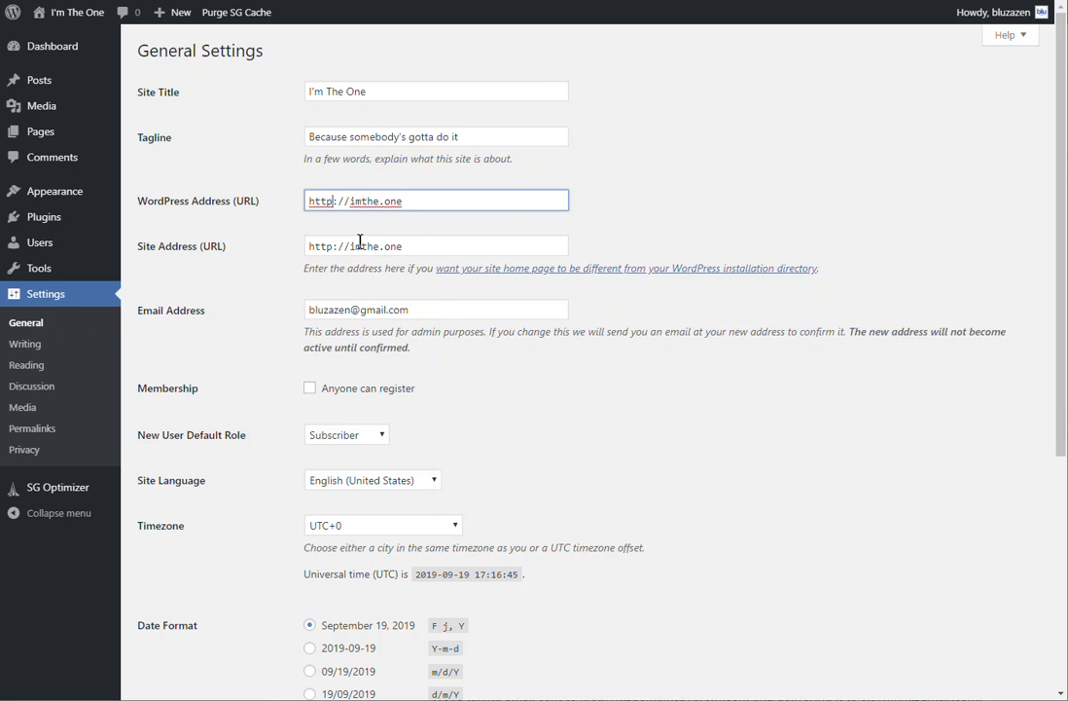
type("s")
left_click(332, 249)
type("s")
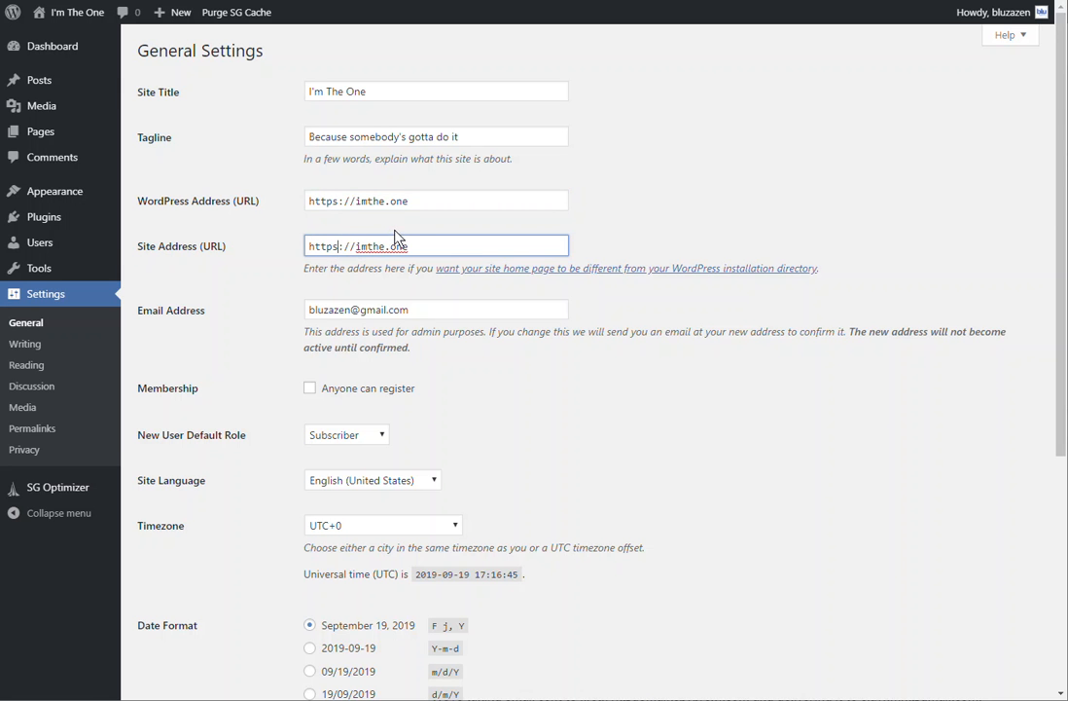
- Save the general settings and log back in to the site with the prefilled credentials
scroll(396, 238, "down", 3)
scroll(396, 238, "up", 1)
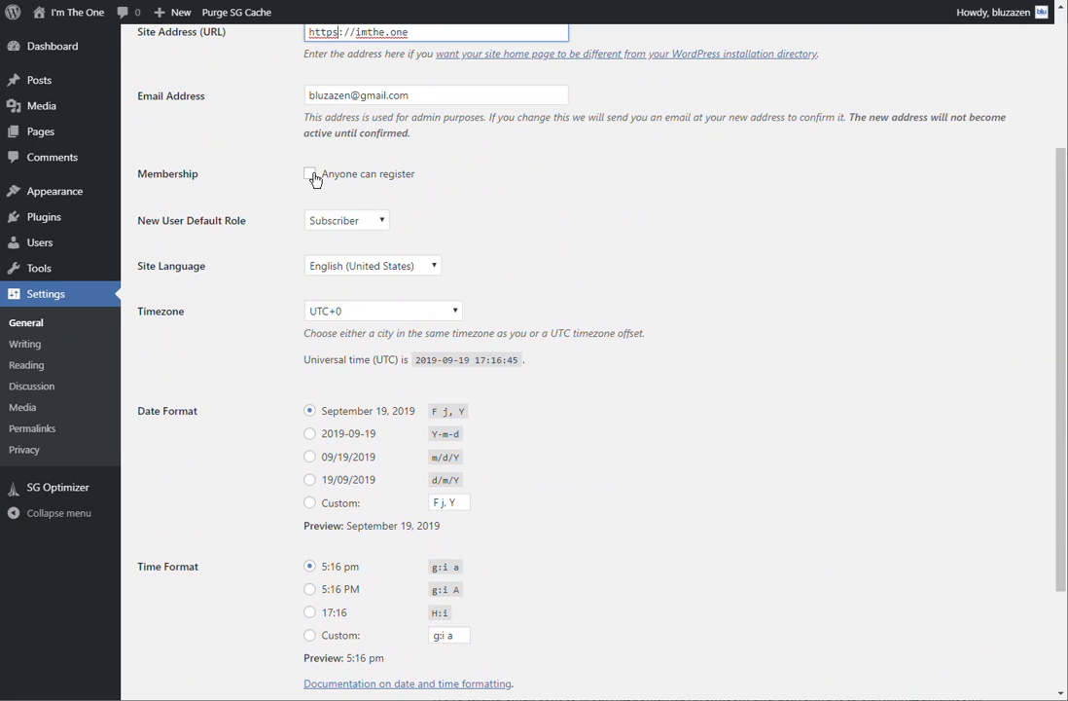
scroll(420, 206, "down", 1)
scroll(418, 206, "down", 1)
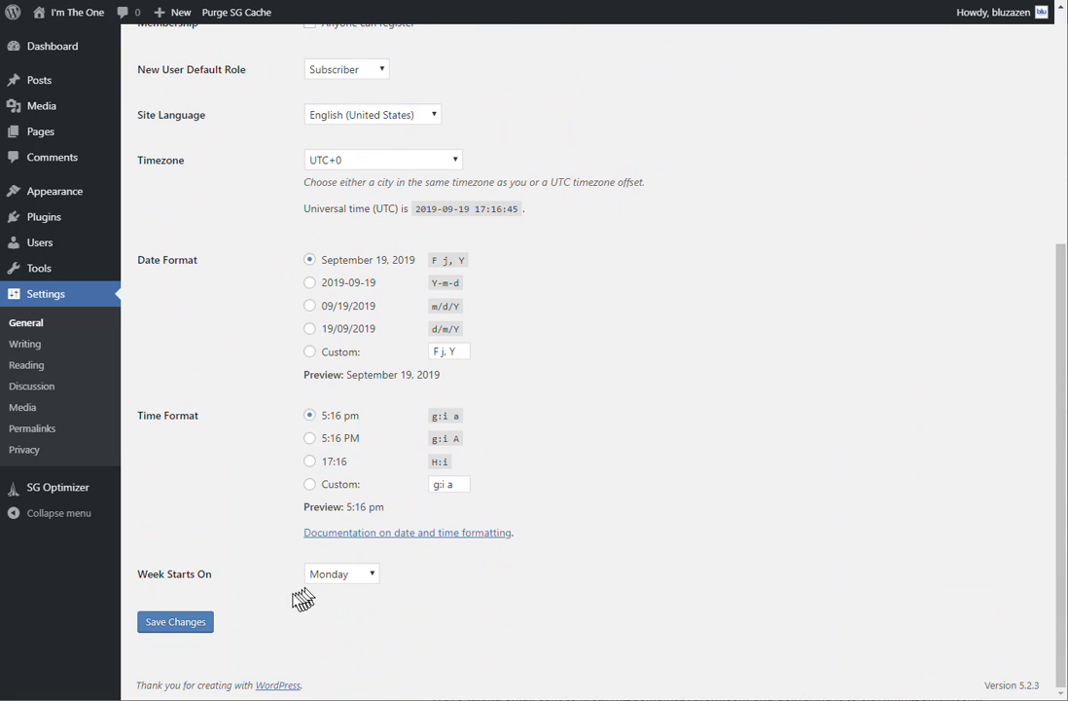
left_click(174, 623)
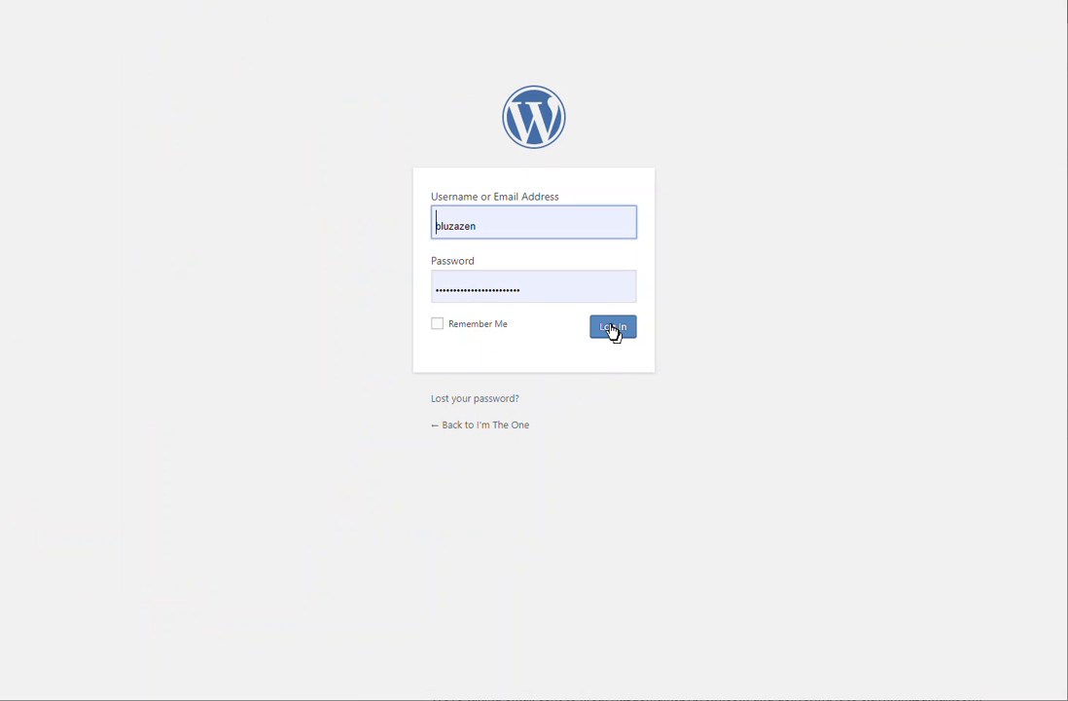
left_click(613, 329)
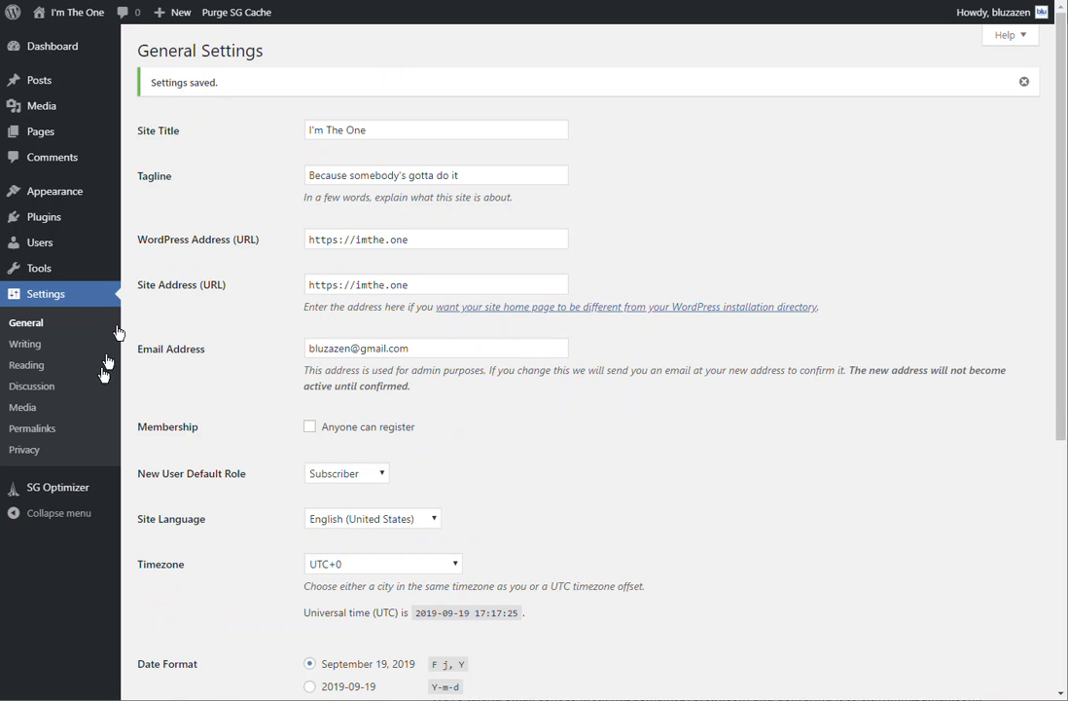
- Open the writing settings and clear the address in the Update Services list
left_click(25, 349)
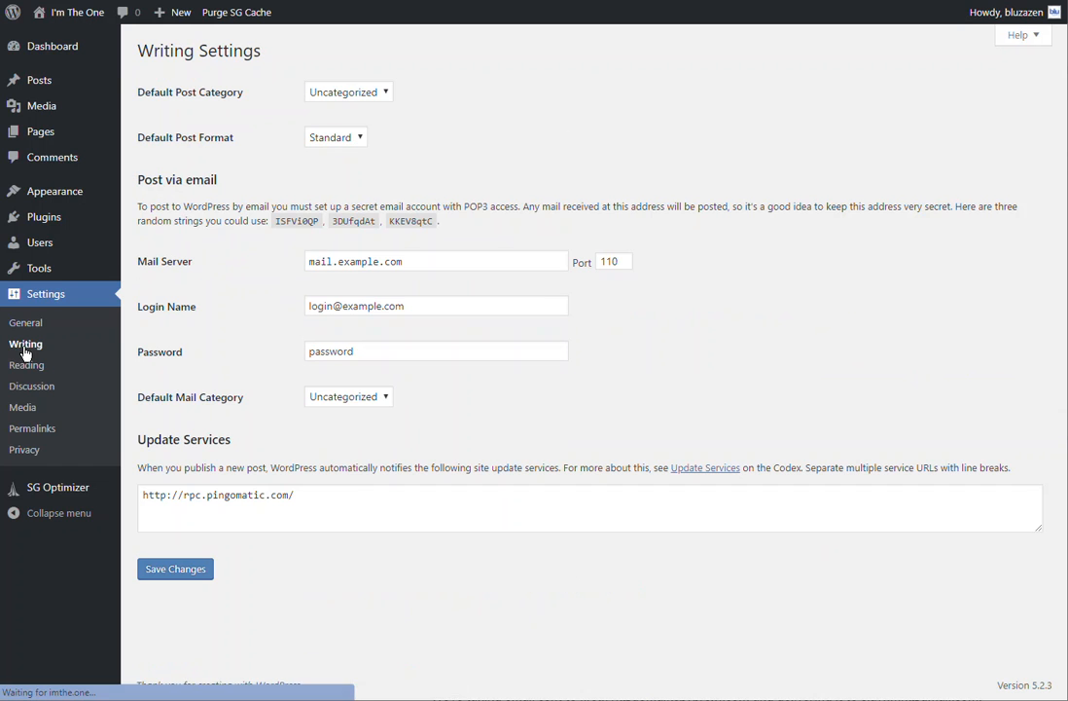
left_click_drag(307, 502, 142, 496)
key("BackSpace")
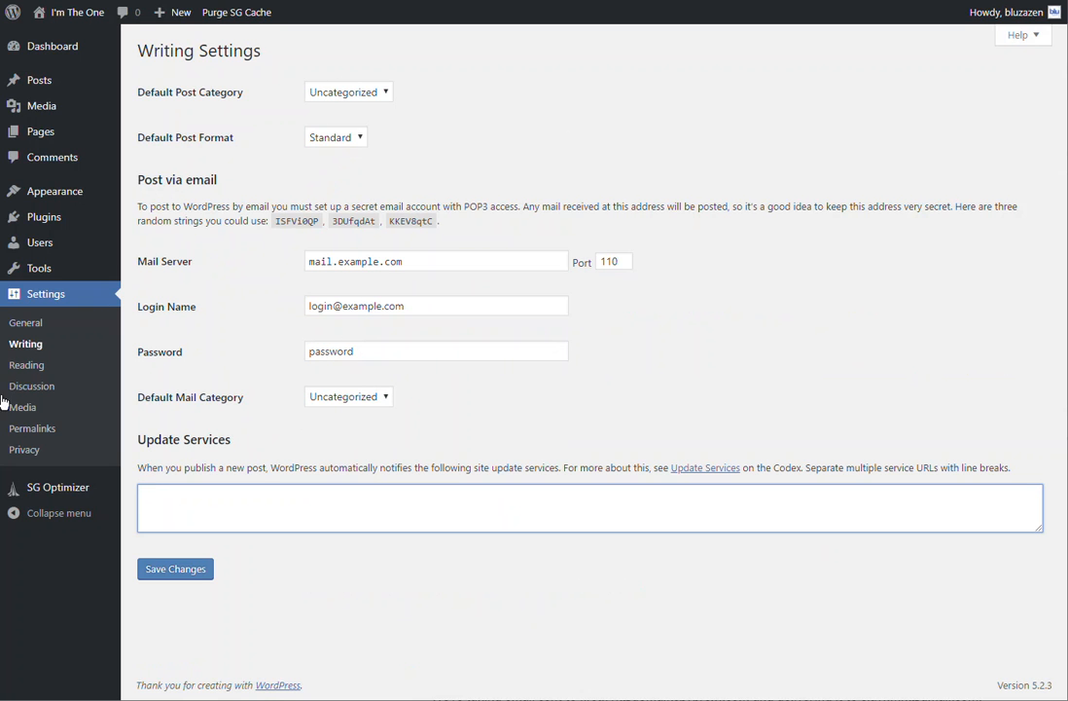
- Look over the reading settings, and in the discussion settings require users to be registered and logged in to comment, saving the change
left_click(27, 365)
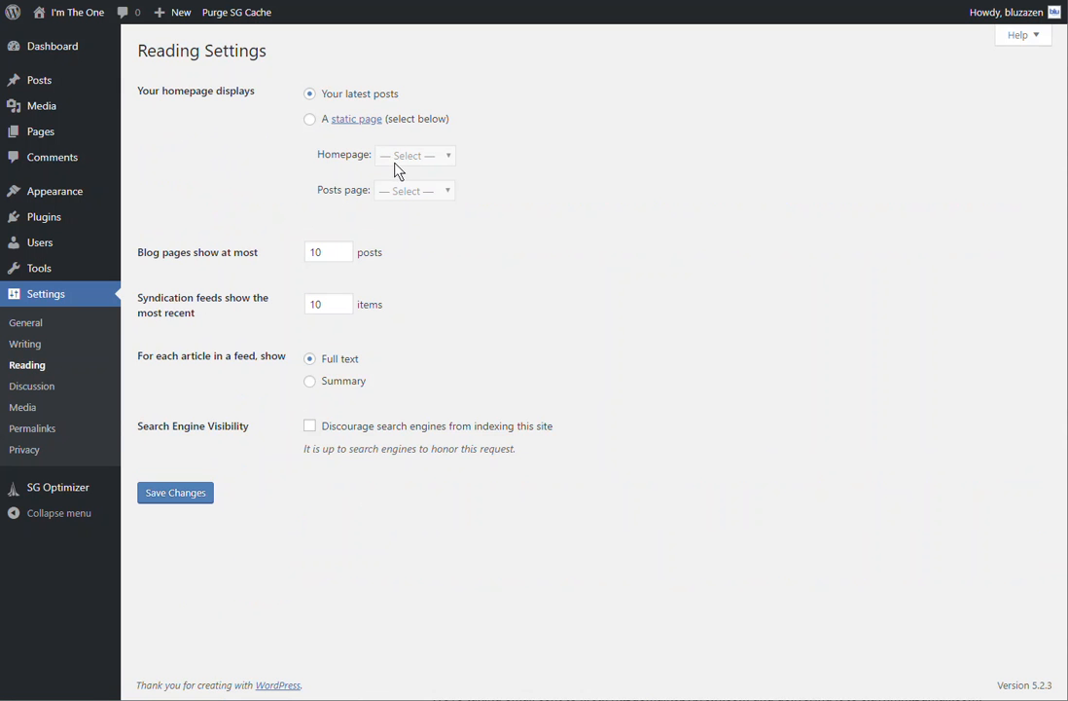
left_click(39, 396)
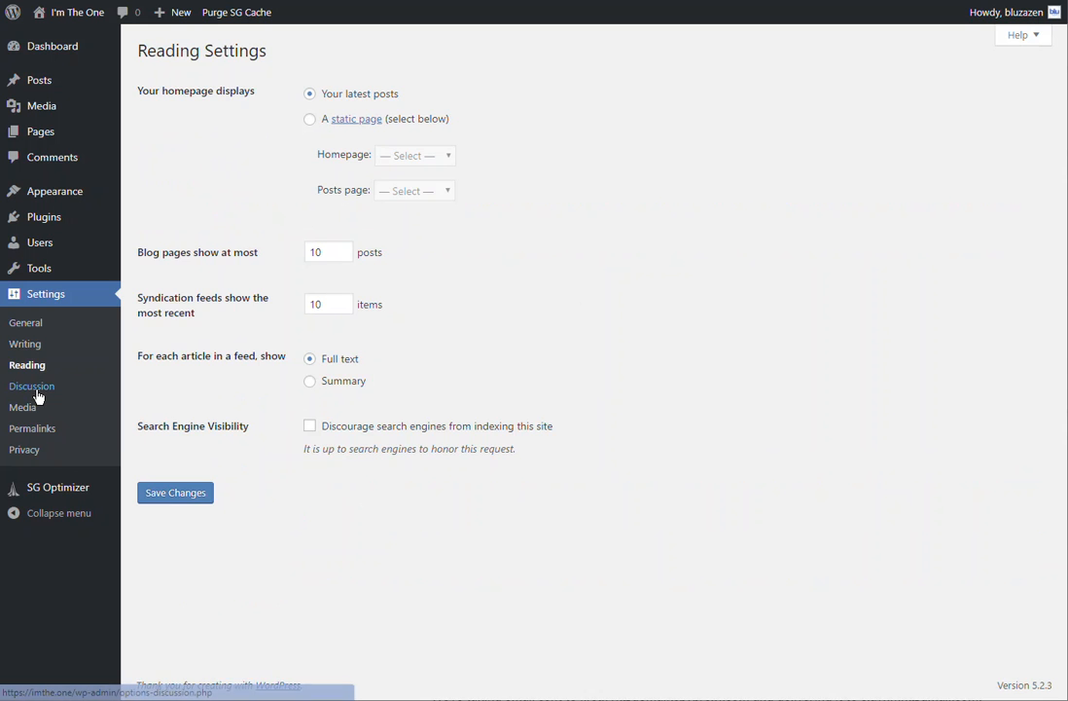
left_click(312, 221)
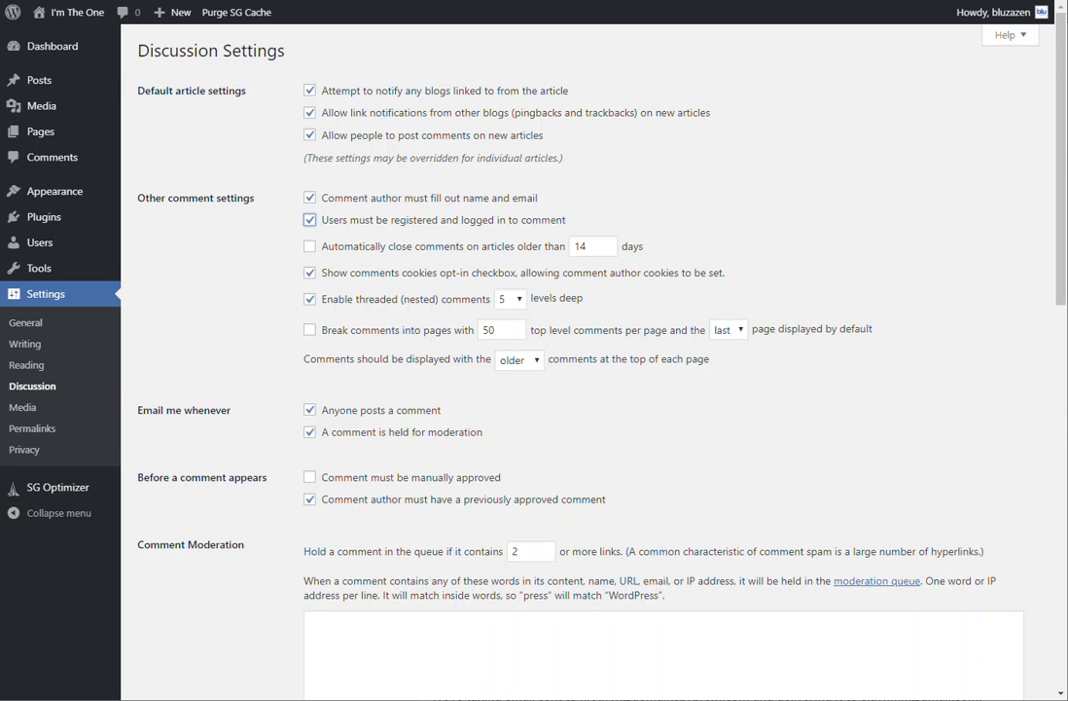
scroll(172, 561, "down", 9)
scroll(190, 623, "down", 2)
left_click(188, 623)
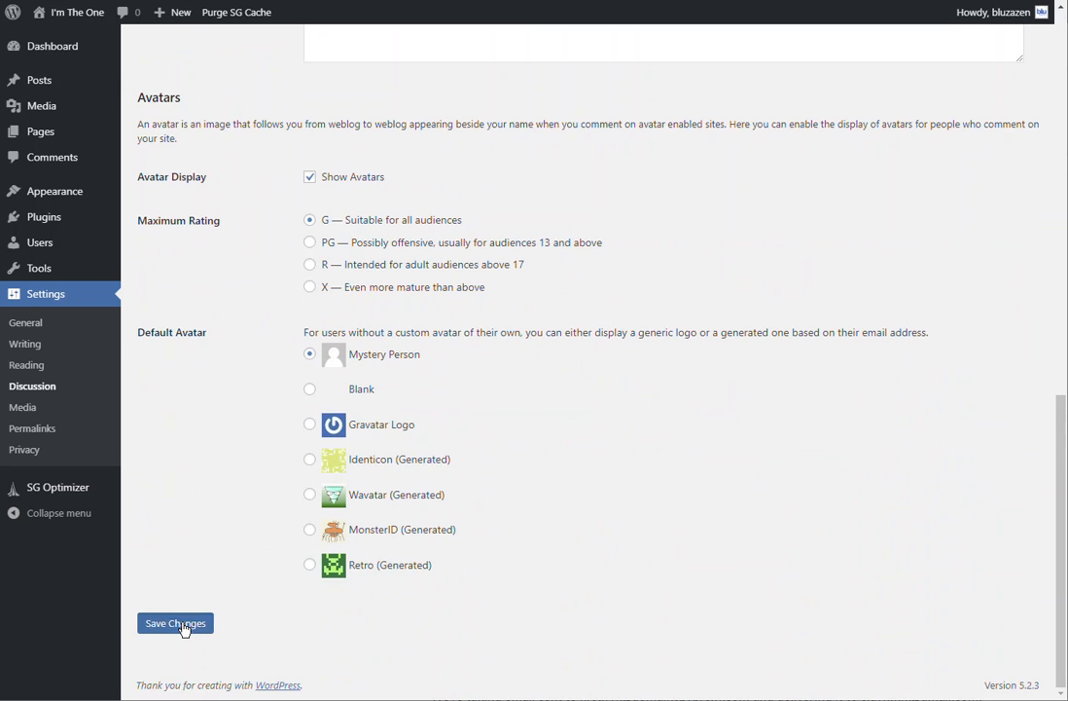
- Look over the media settings, and set the permalink structure to Post name and save it
left_click(25, 409)
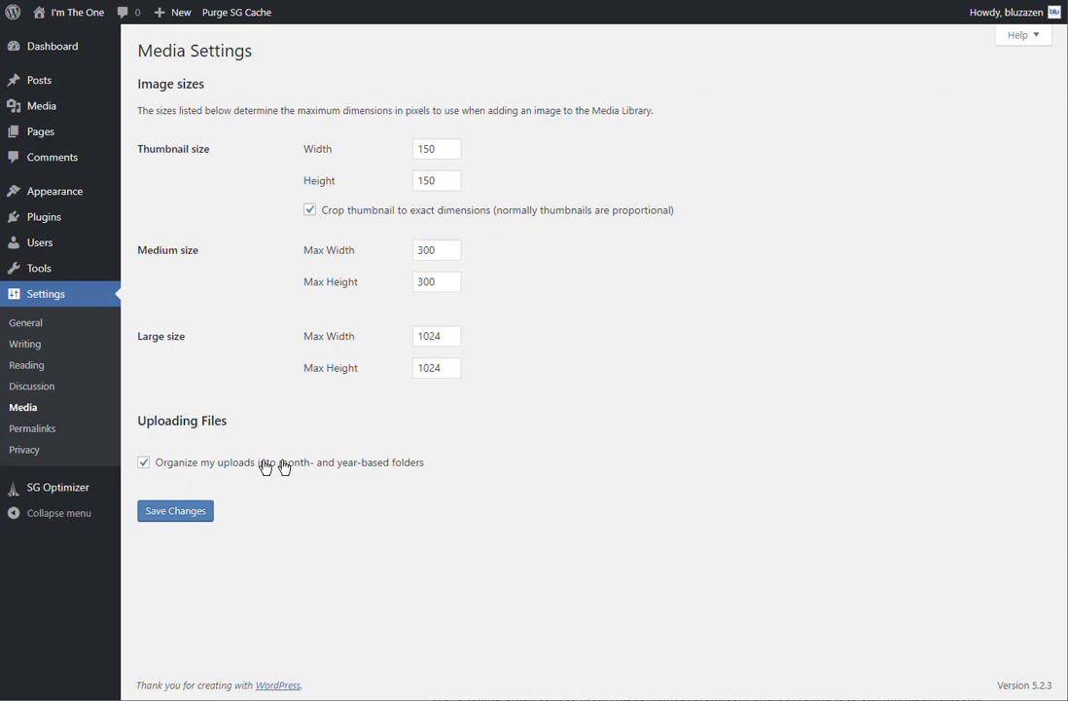
left_click(42, 434)
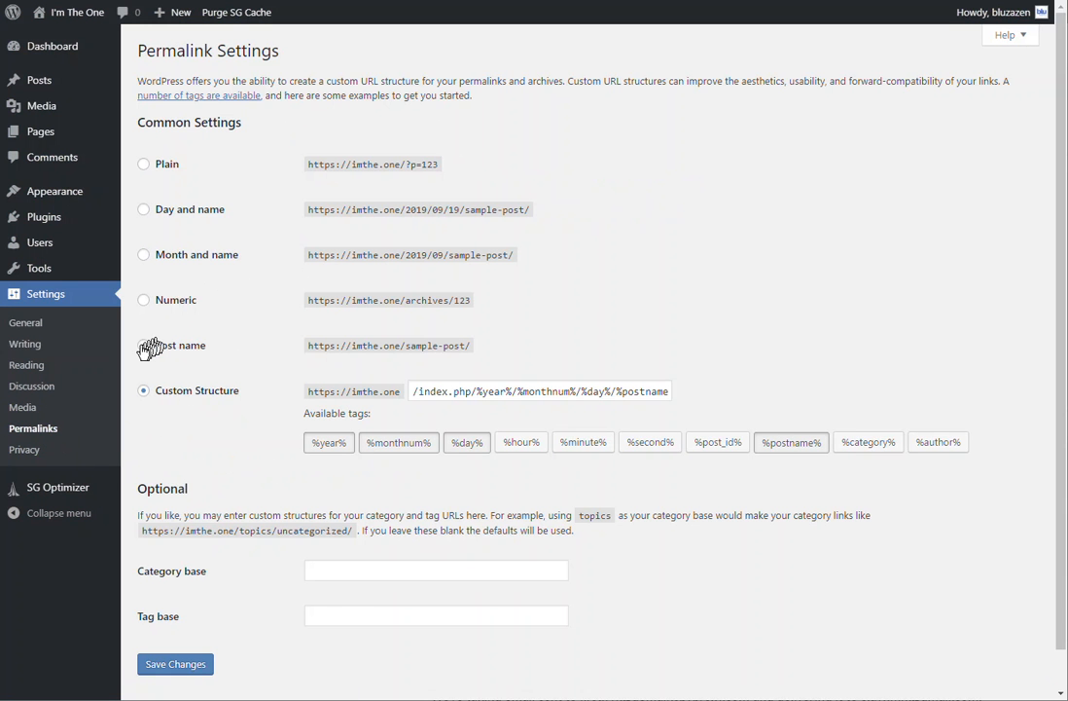
left_click(144, 347)
scroll(223, 360, "down", 1)
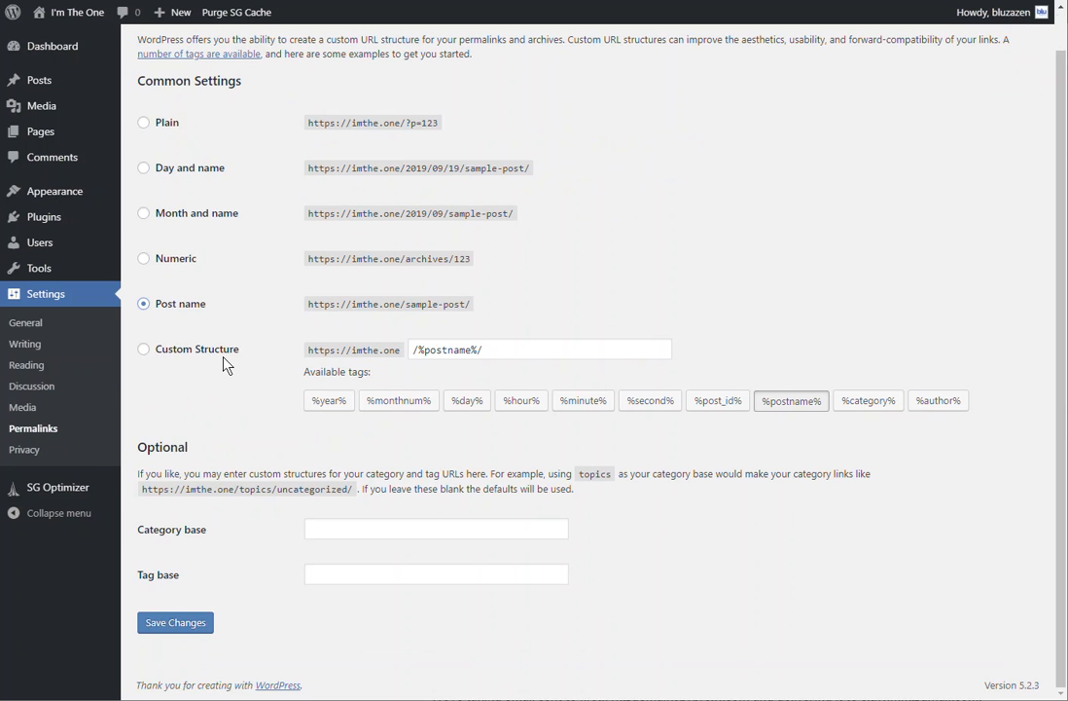
left_click(179, 621)
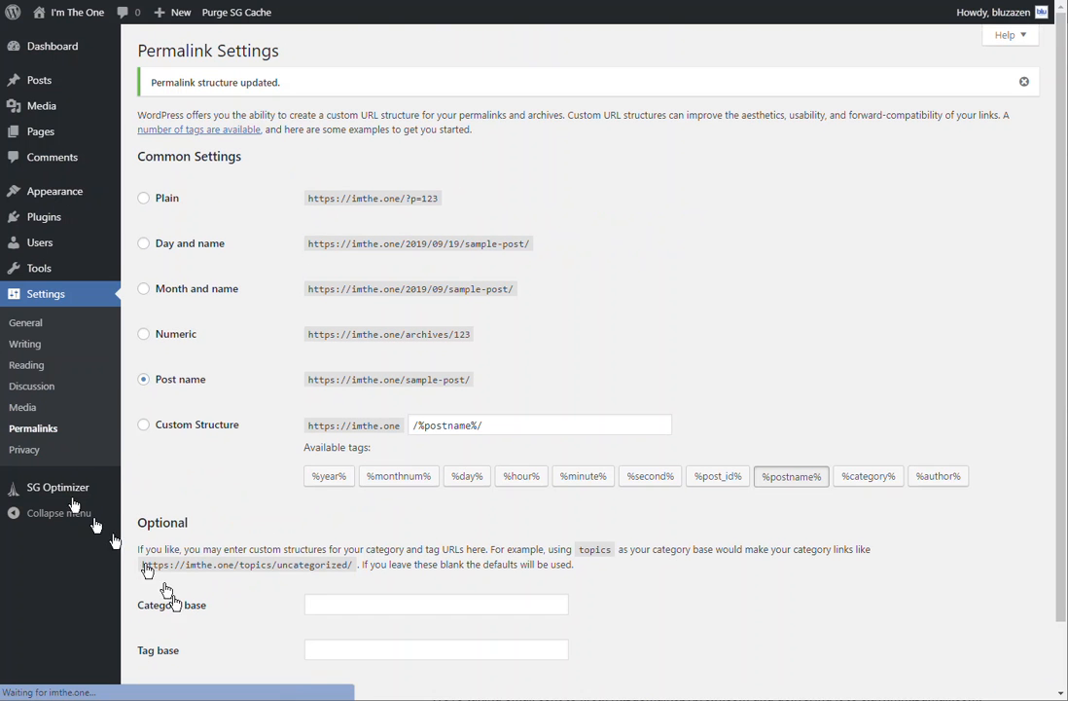
- Create a new Privacy Policy page from the privacy settings, publish it and dismiss the editor's welcome tip
left_click(29, 451)
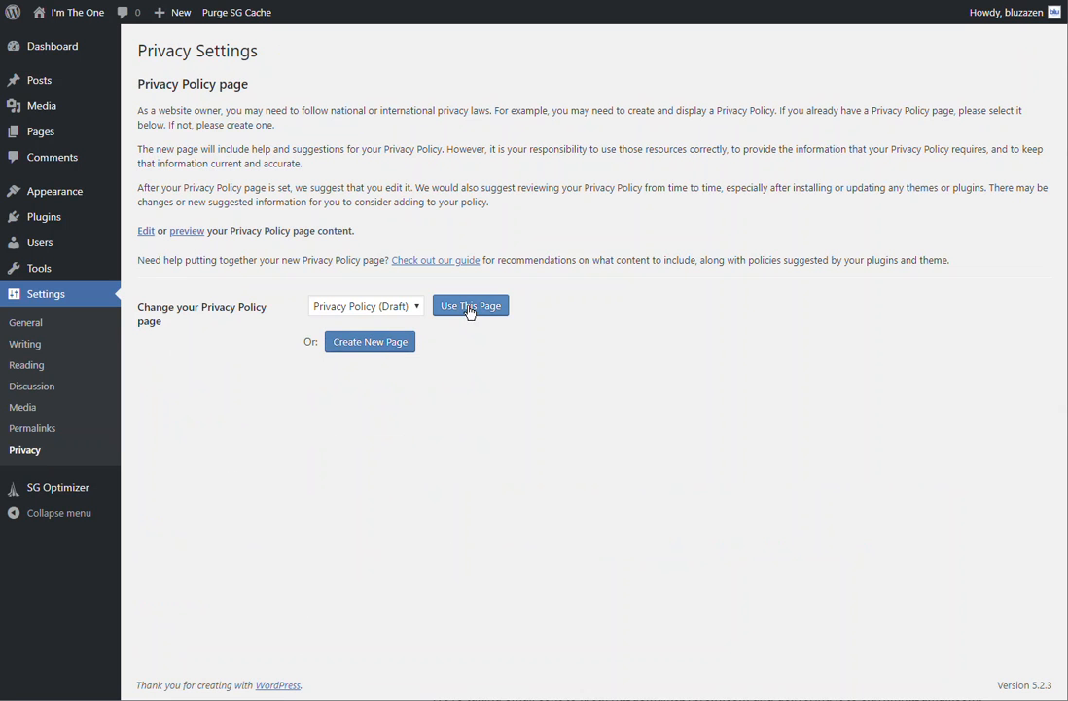
left_click(369, 347)
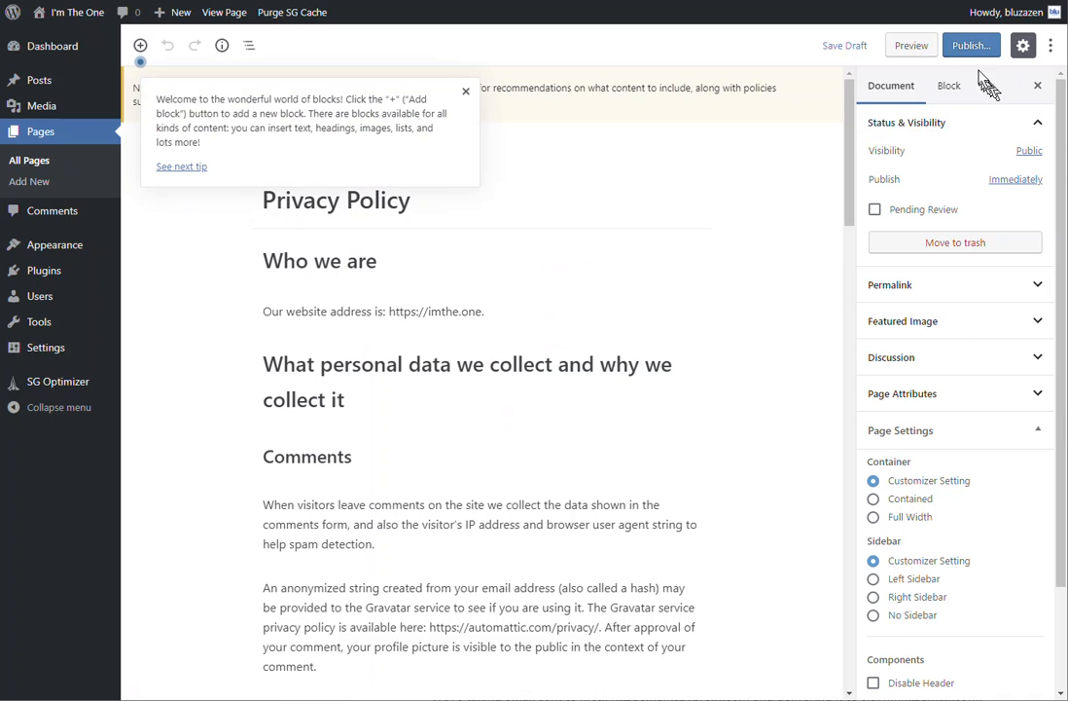
left_click(976, 49)
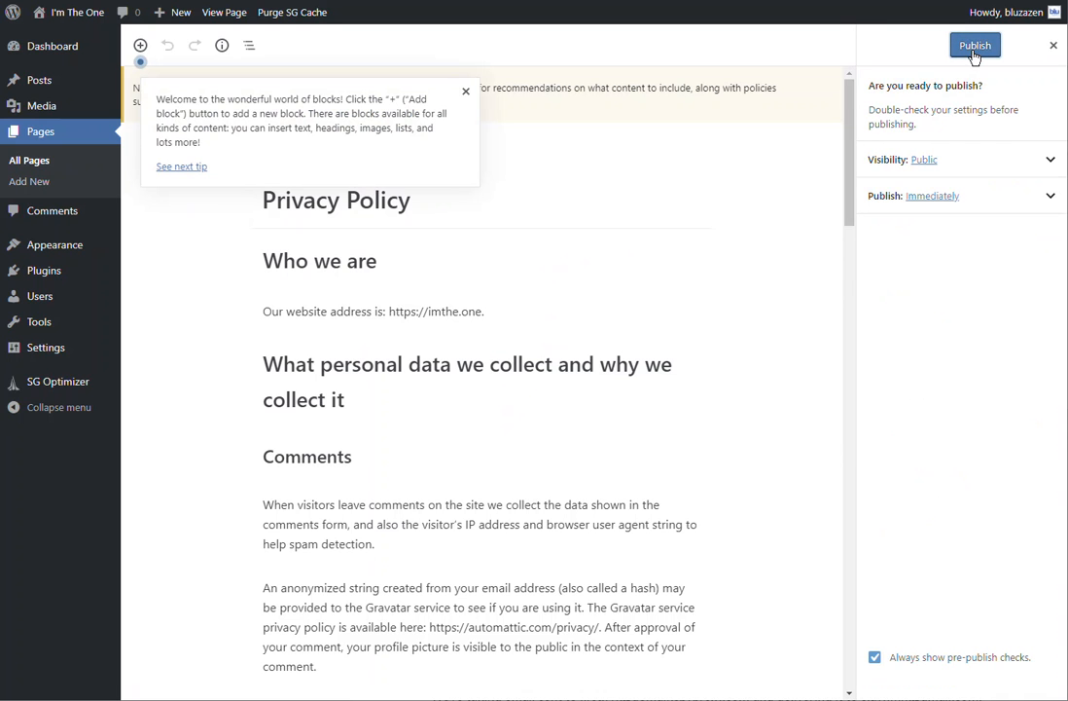
left_click(975, 51)
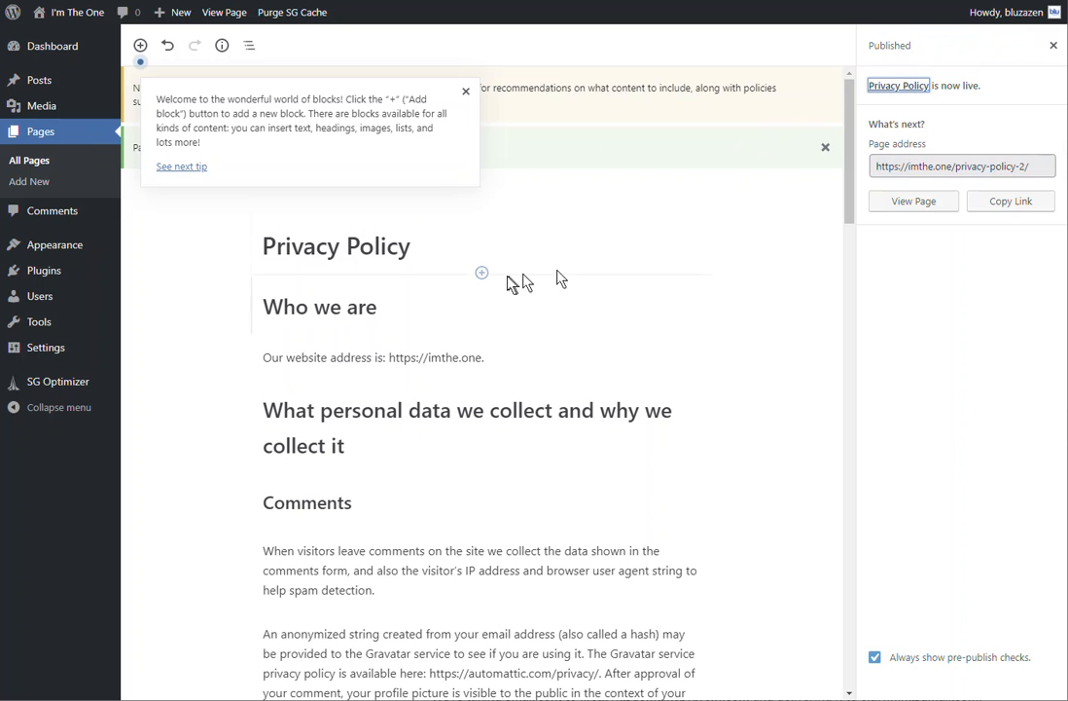
left_click(466, 93)
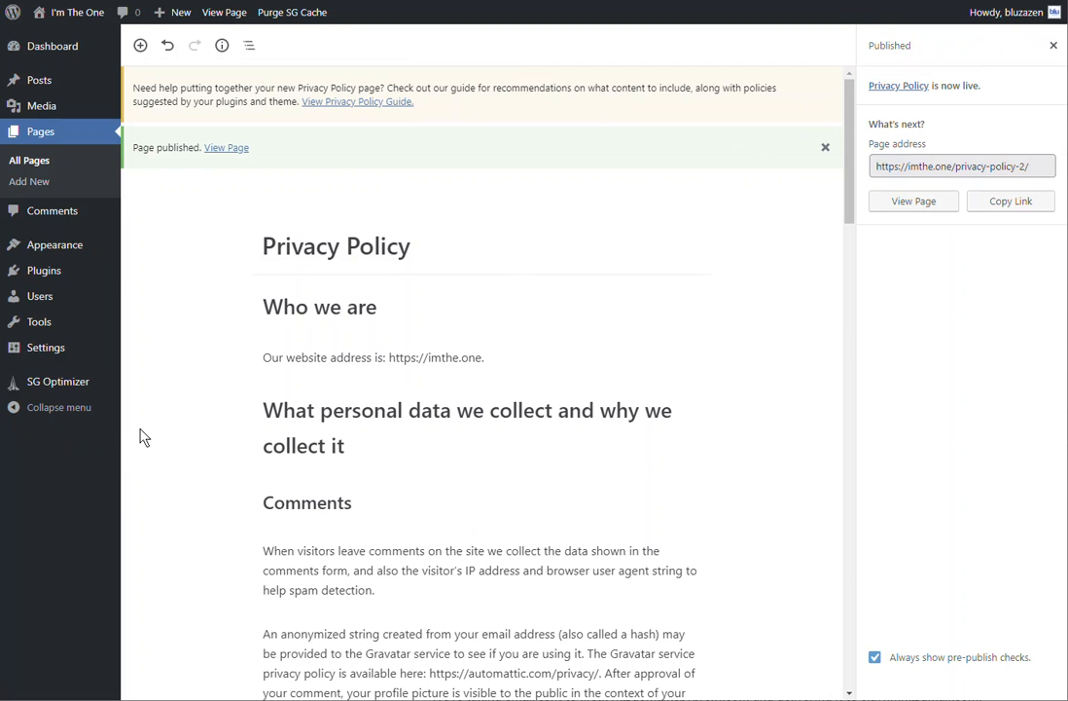
- Return to the dashboard and visit the live site to view its front page
left_click(47, 55)
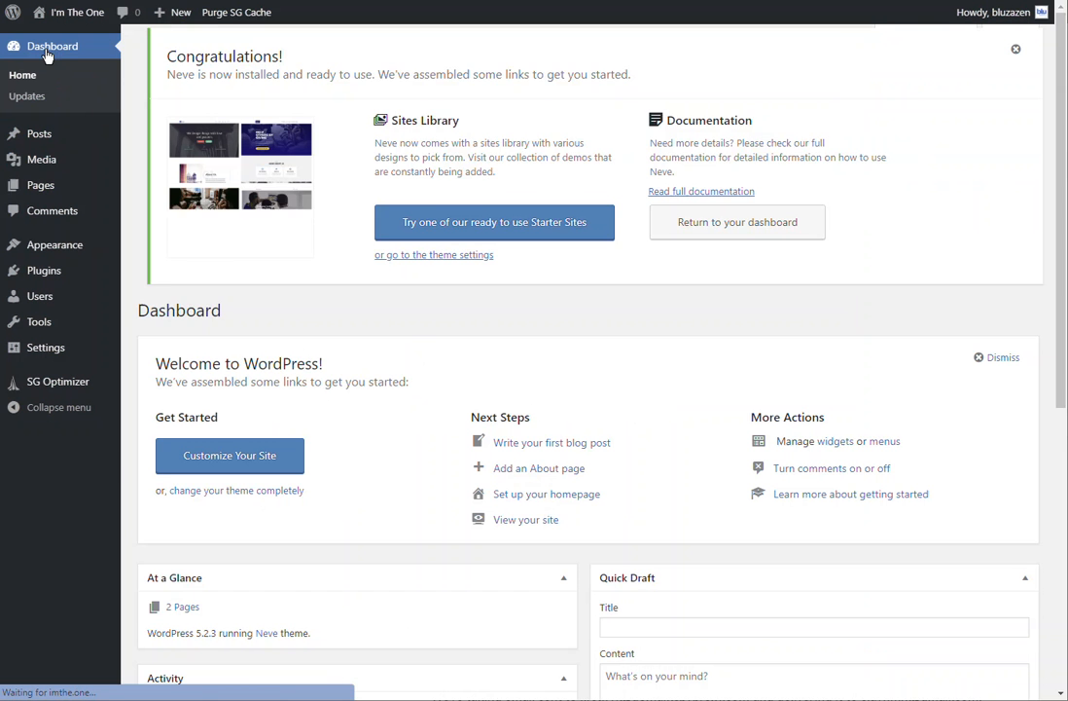
mouse_move(76, 18)
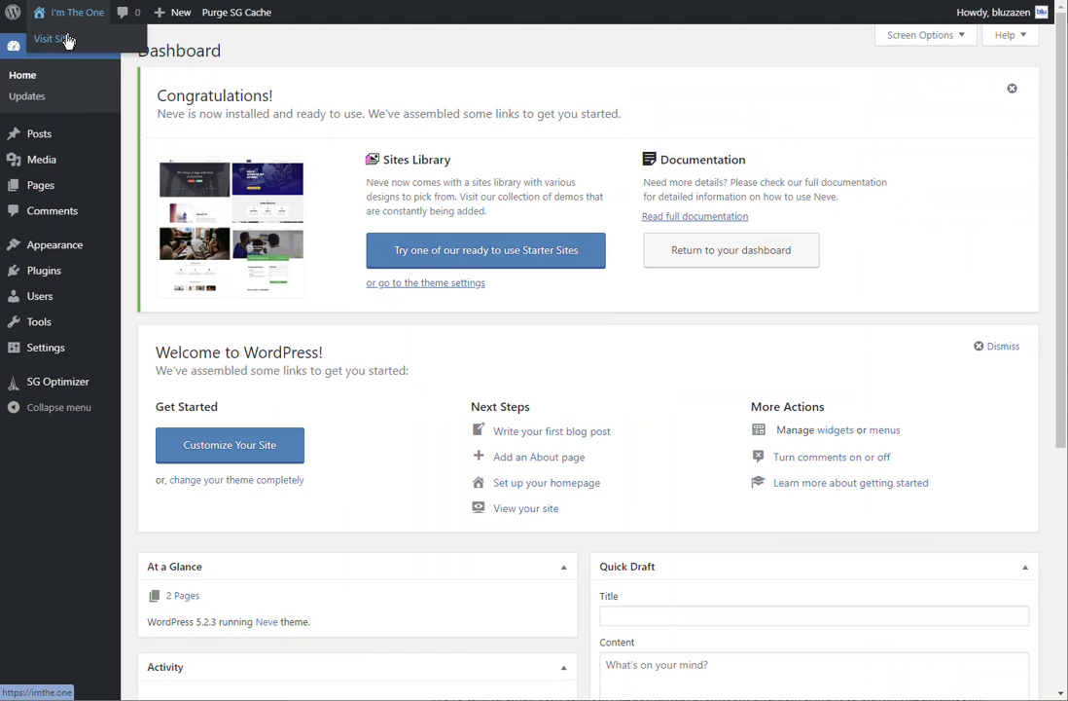
left_click(64, 39)
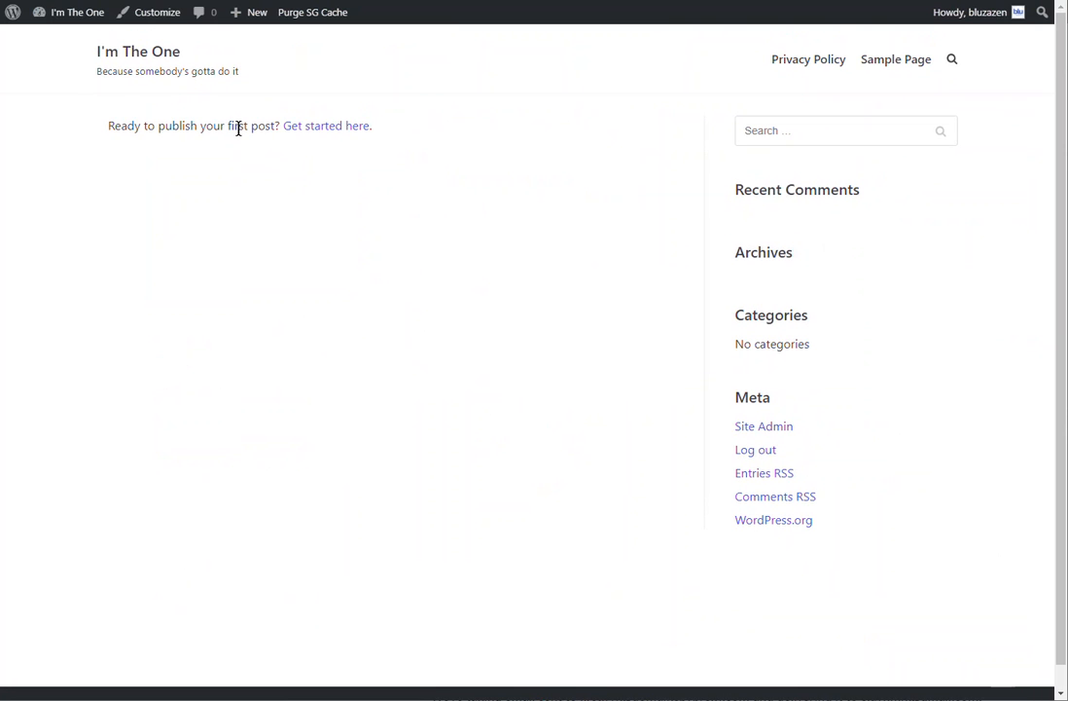
- Go back from the live site to the dashboard and dismiss the Neve congratulations notice
mouse_move(65, 14)
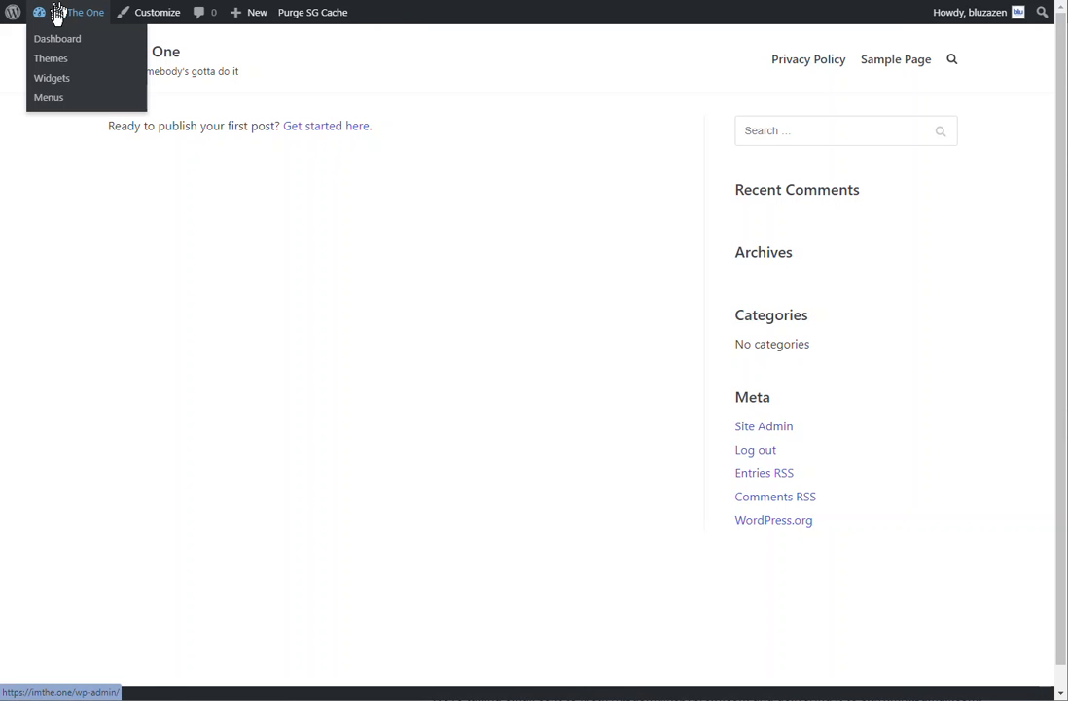
left_click(54, 48)
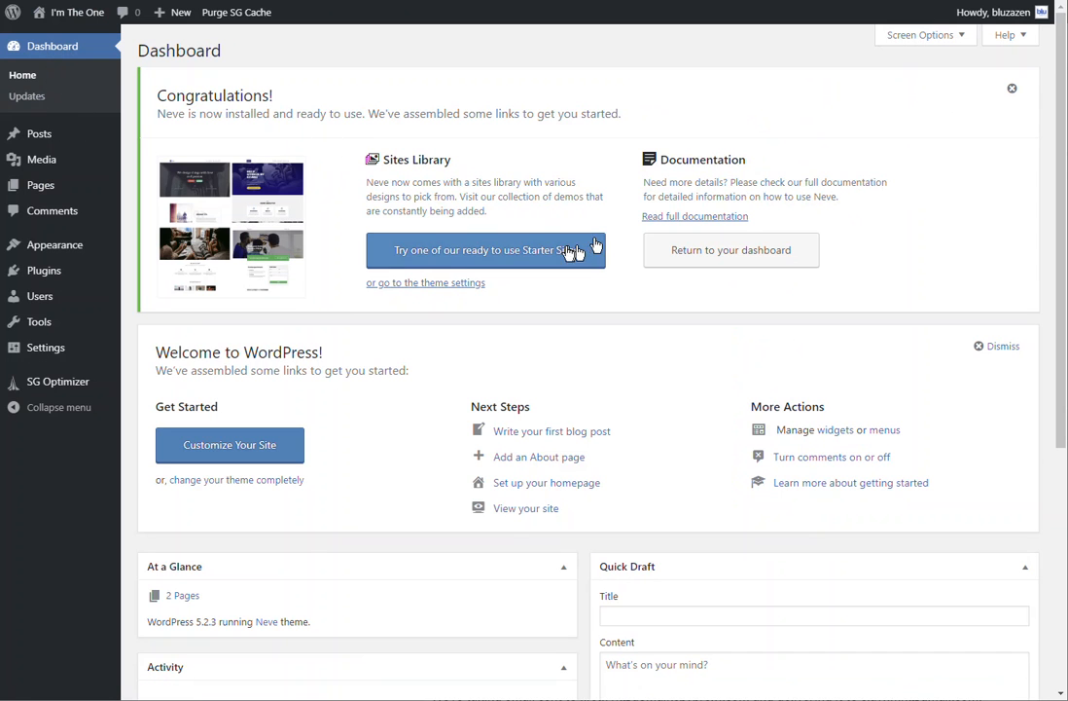
left_click(1013, 91)
- From the recommended actions in Neve Options, install and activate Gutenberg Blocks and Template Library by Otter
mouse_move(29, 362)
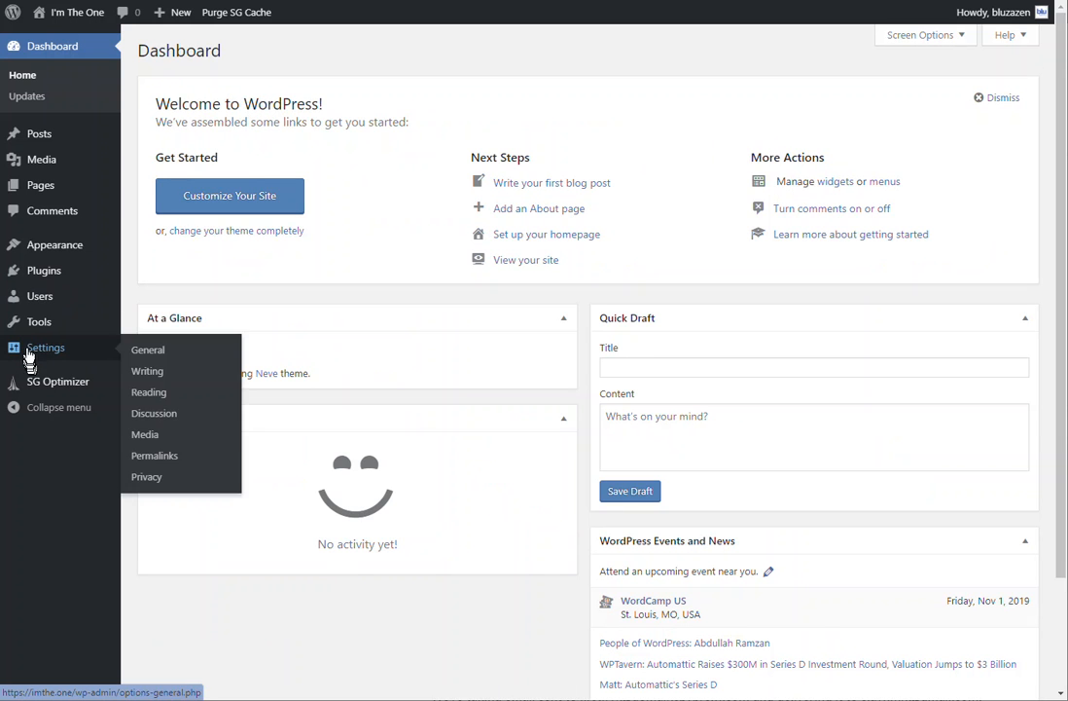
mouse_move(36, 254)
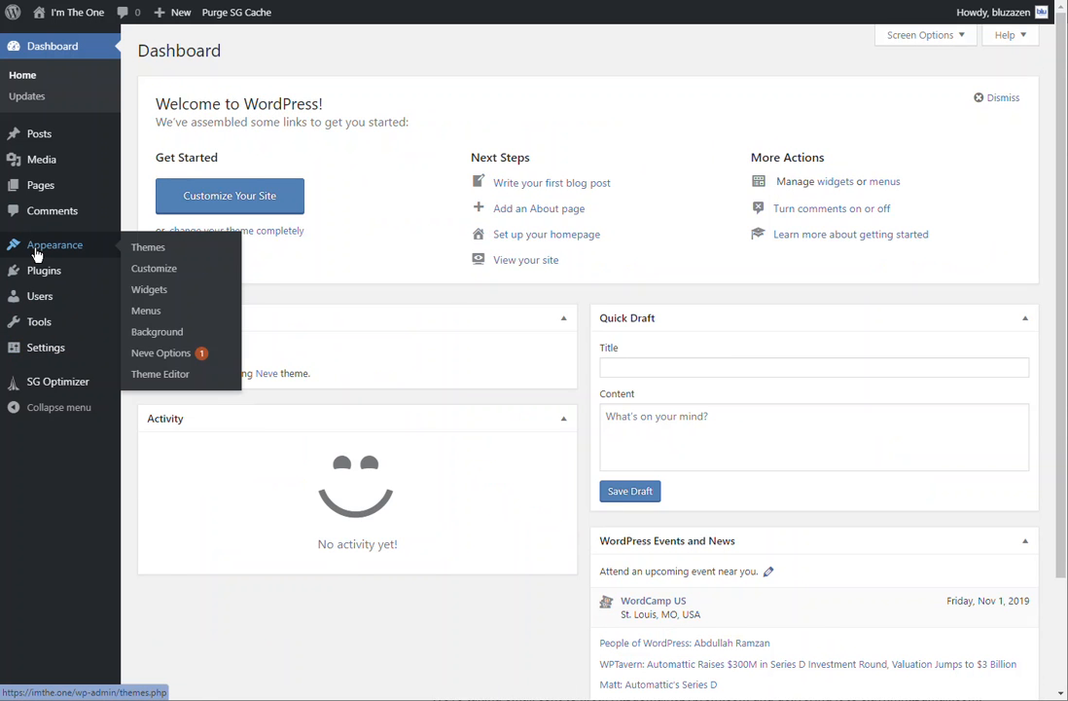
left_click(178, 360)
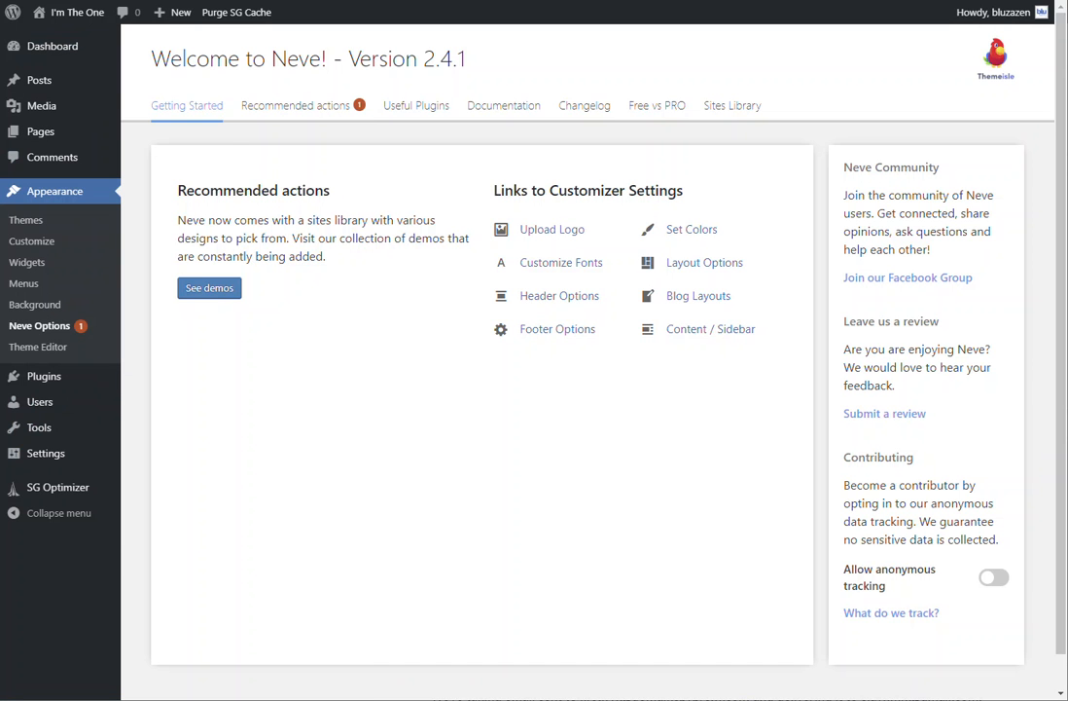
left_click(305, 106)
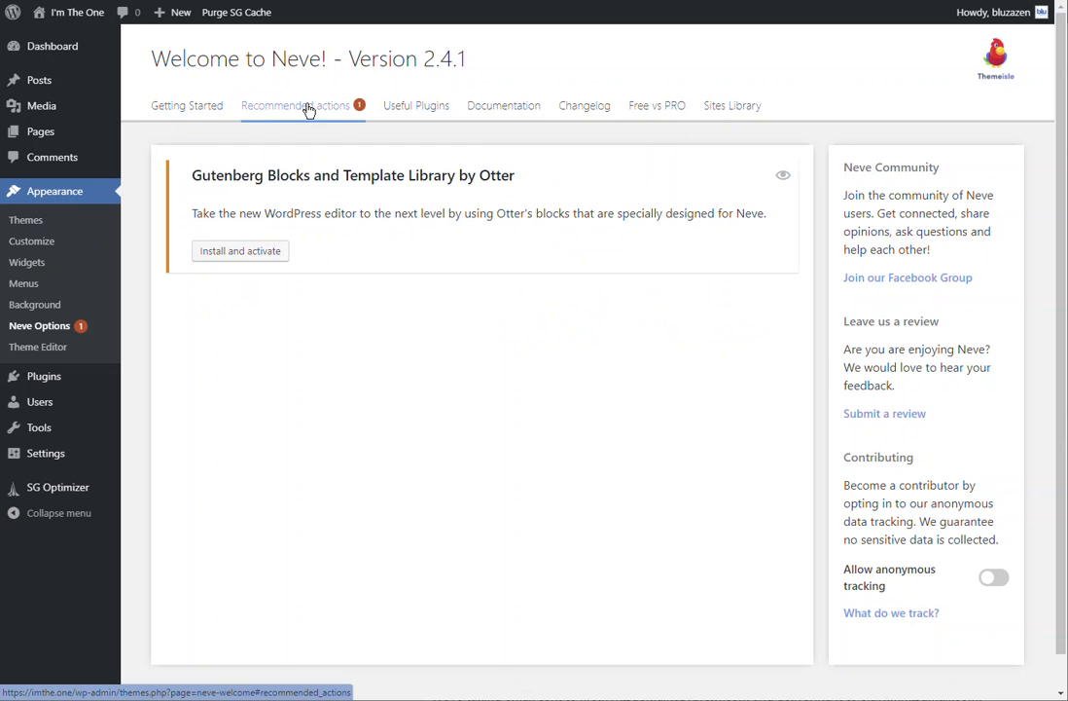
left_click(239, 255)
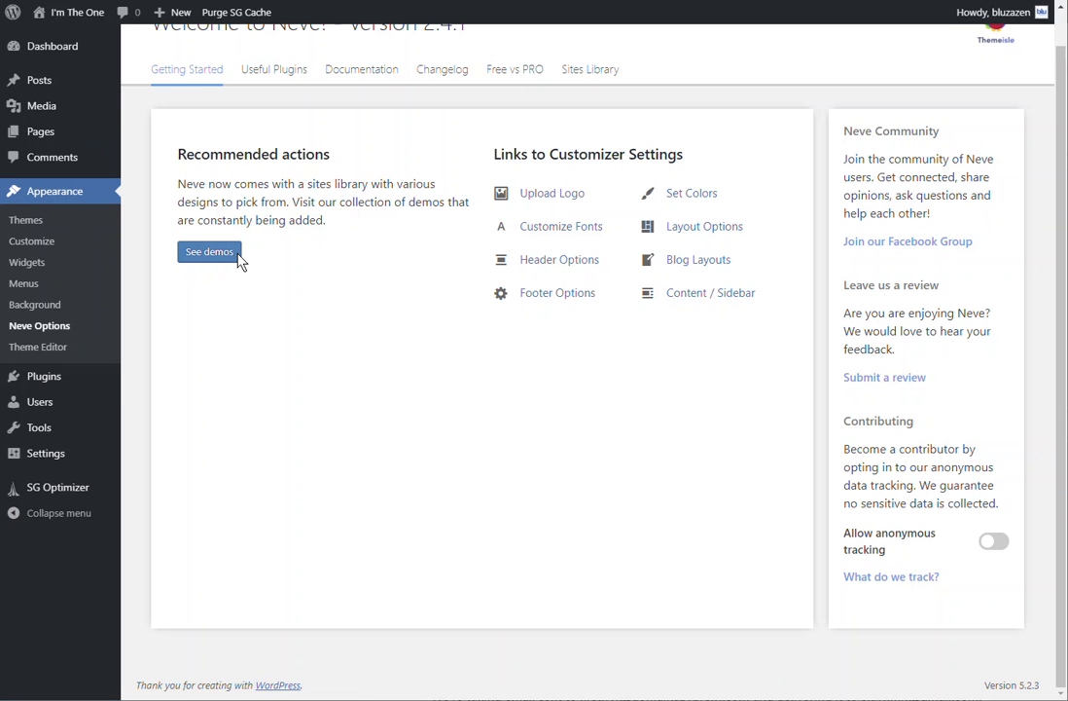
scroll(242, 261, "up", 1)
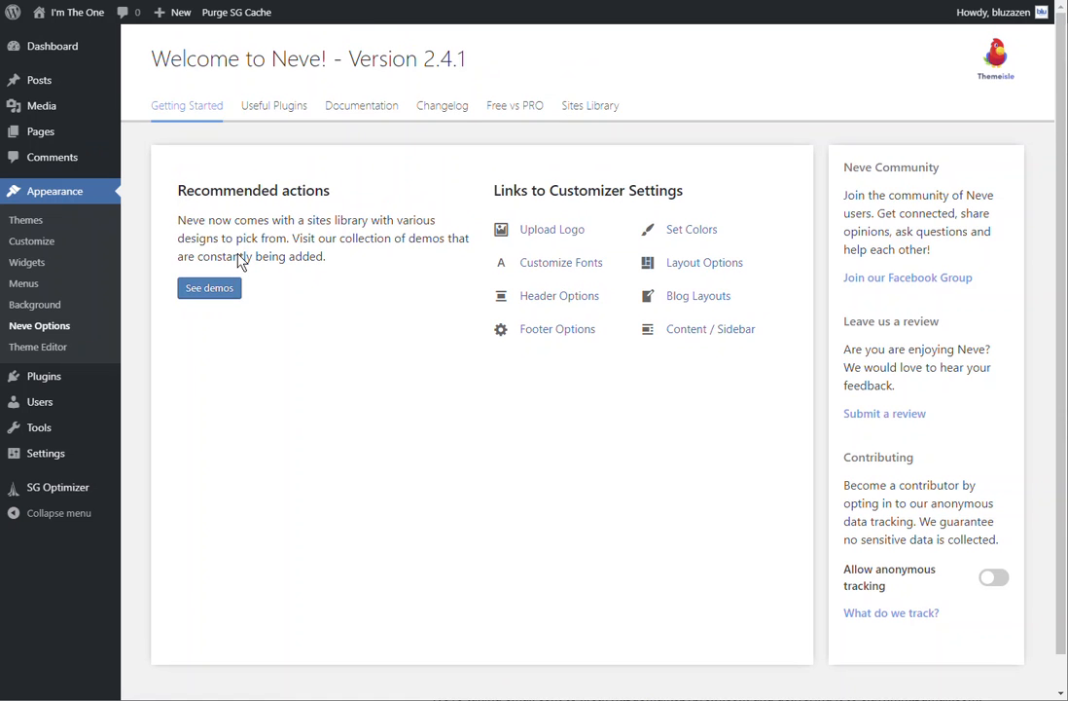